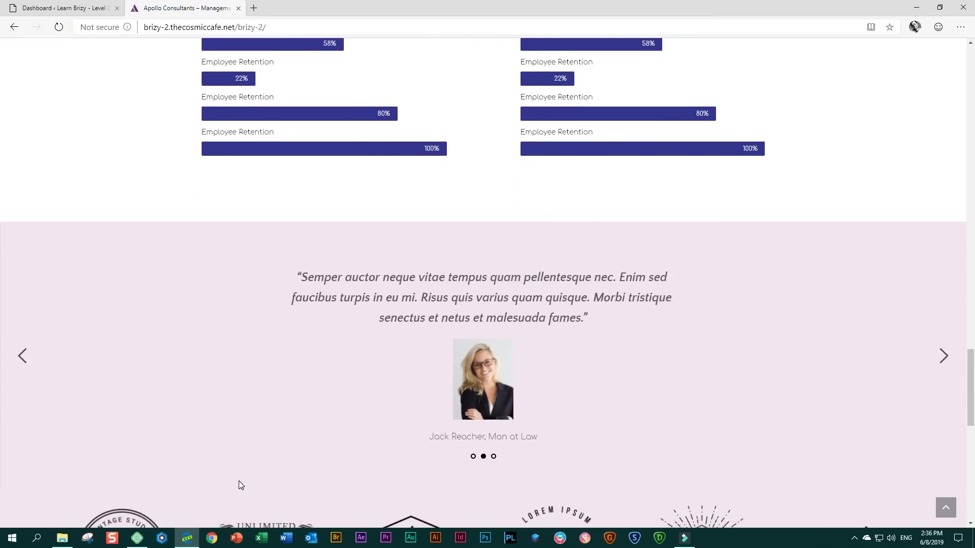
Examine the Apollo Consultants demo page from the testimonials and client logos to the contact form, map and footer, and return to its beginning
scroll(239, 482, "down", 3)
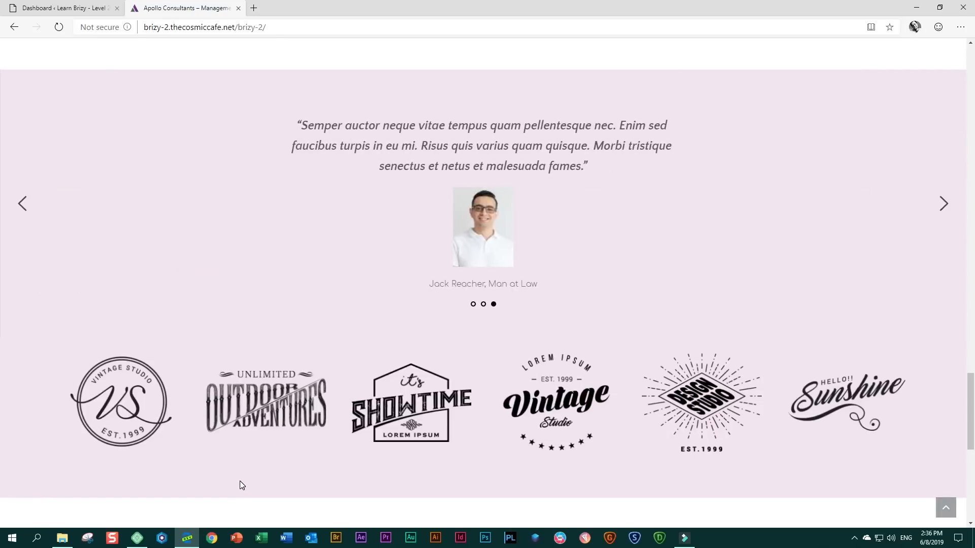
scroll(249, 471, "down", 8)
scroll(248, 472, "up", 14)
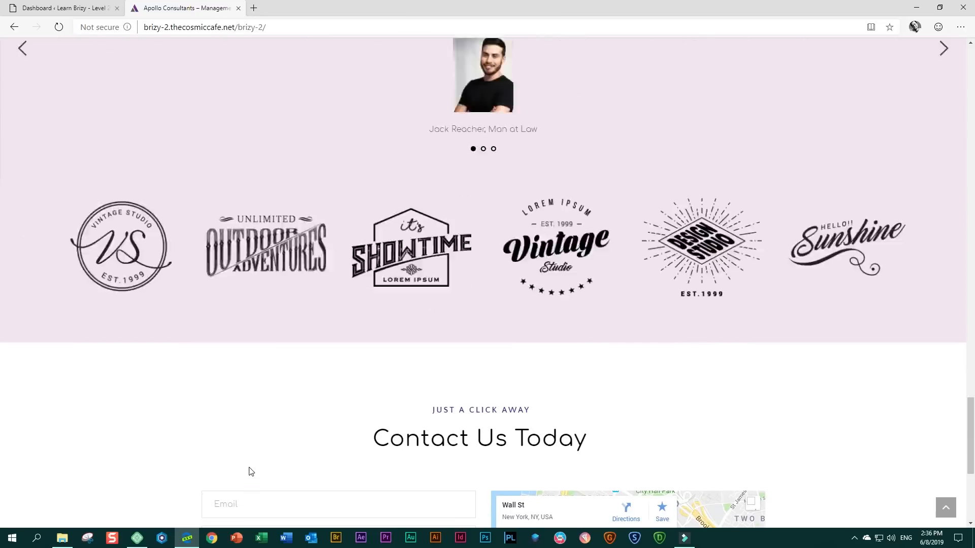
scroll(249, 471, "up", 15)
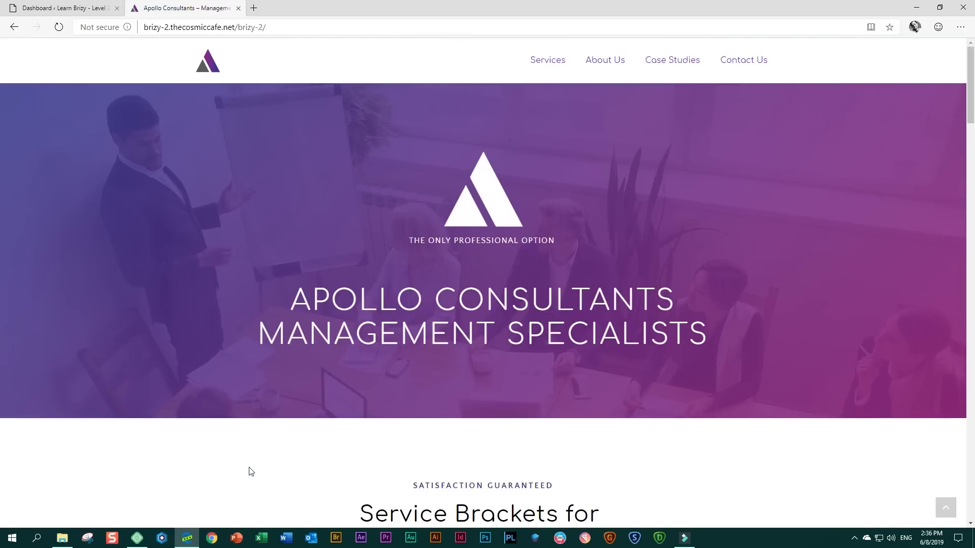
left_click_drag(971, 87, 972, 357)
scroll(5, 357, "down", 10)
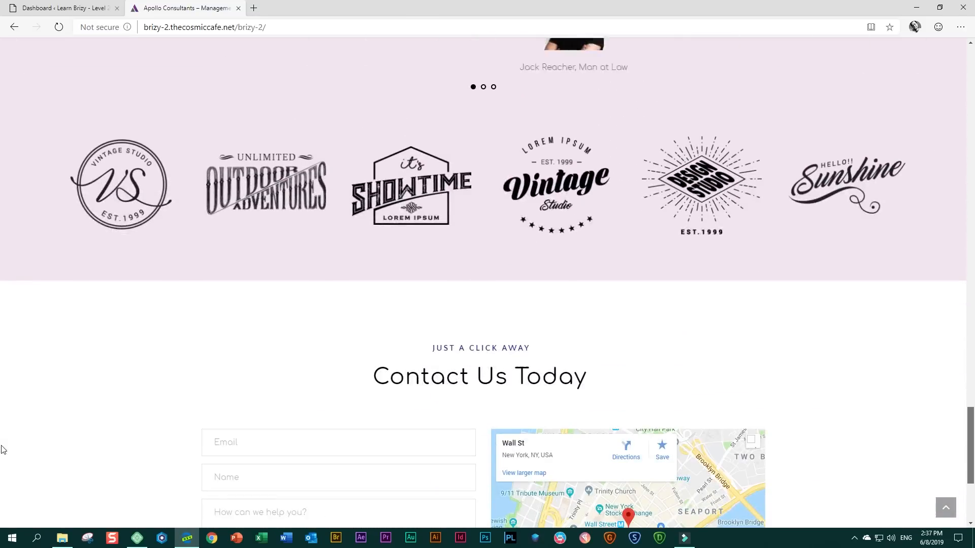
scroll(2, 453, "down", 4)
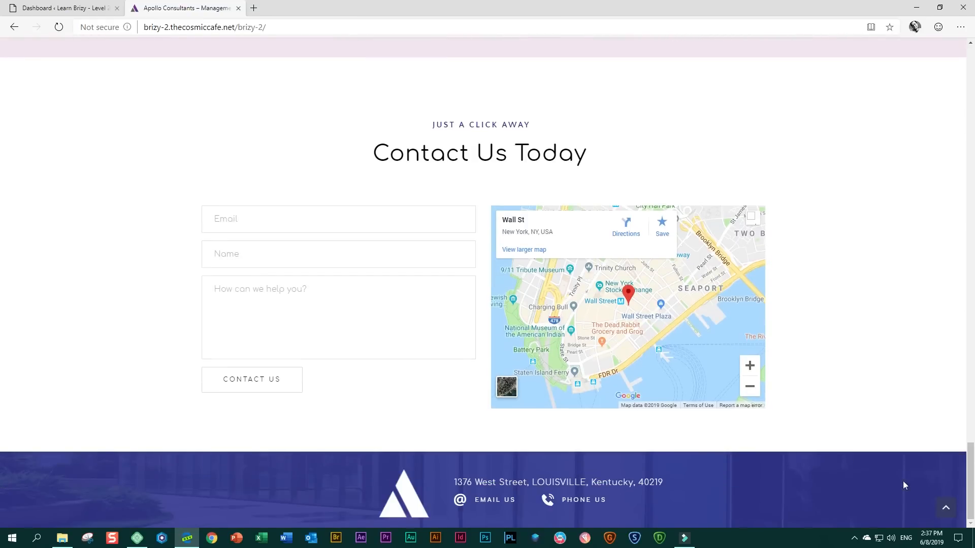
left_click(946, 510)
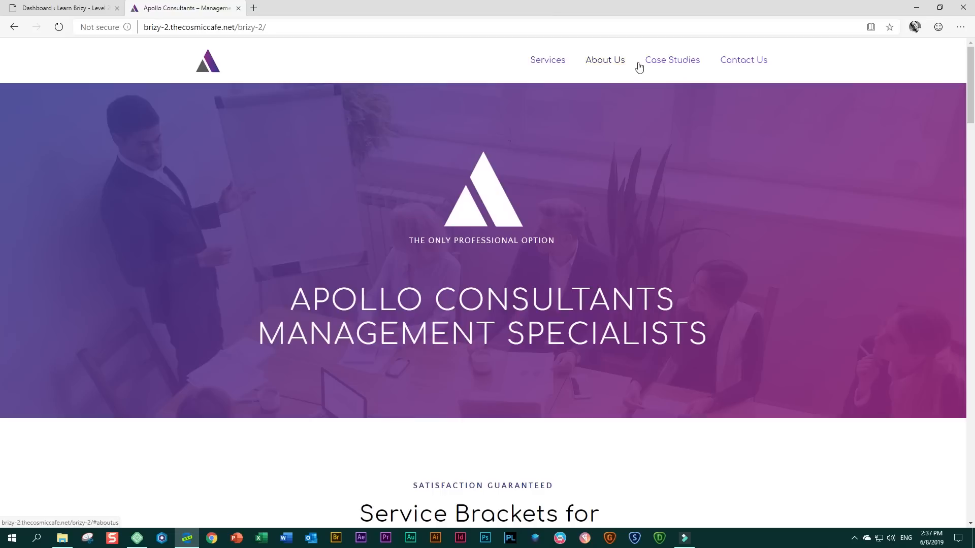
Test the header links About Us, Services and Contact Us, returning to the start of the page after each one
left_click(606, 69)
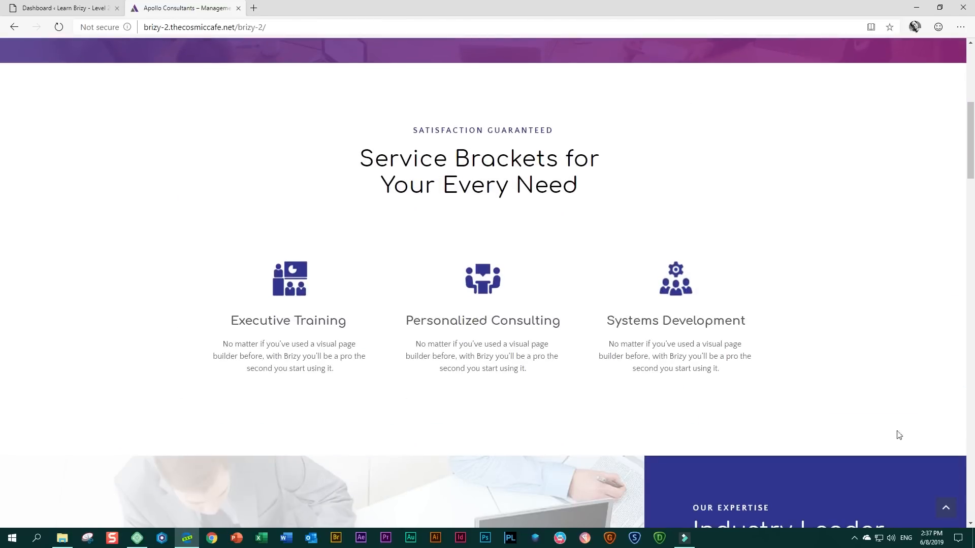
scroll(493, 297, "up", 7)
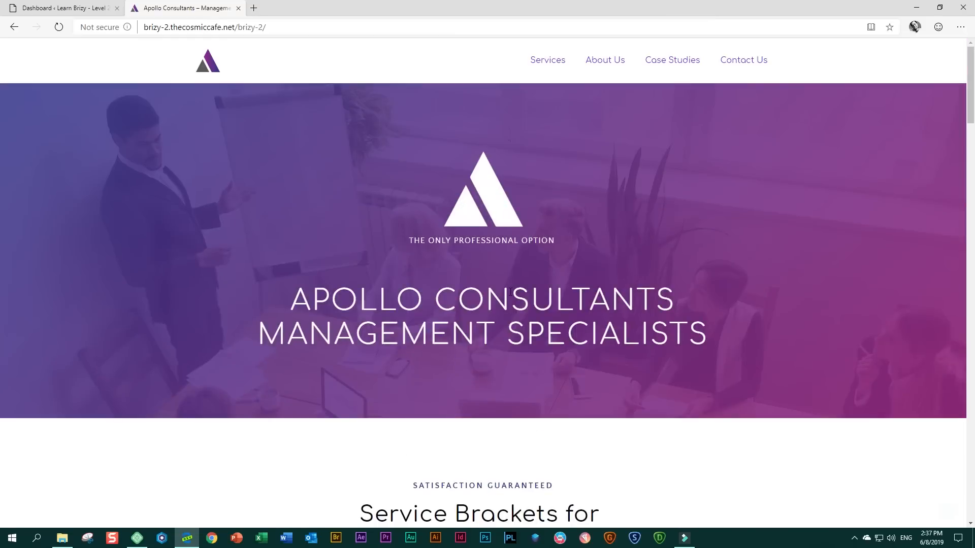
left_click(552, 63)
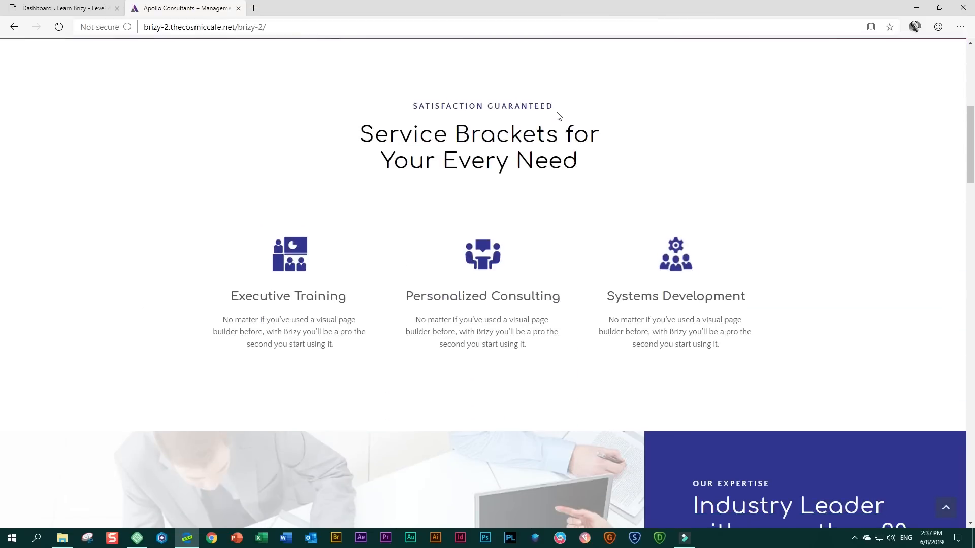
scroll(556, 111, "up", 8)
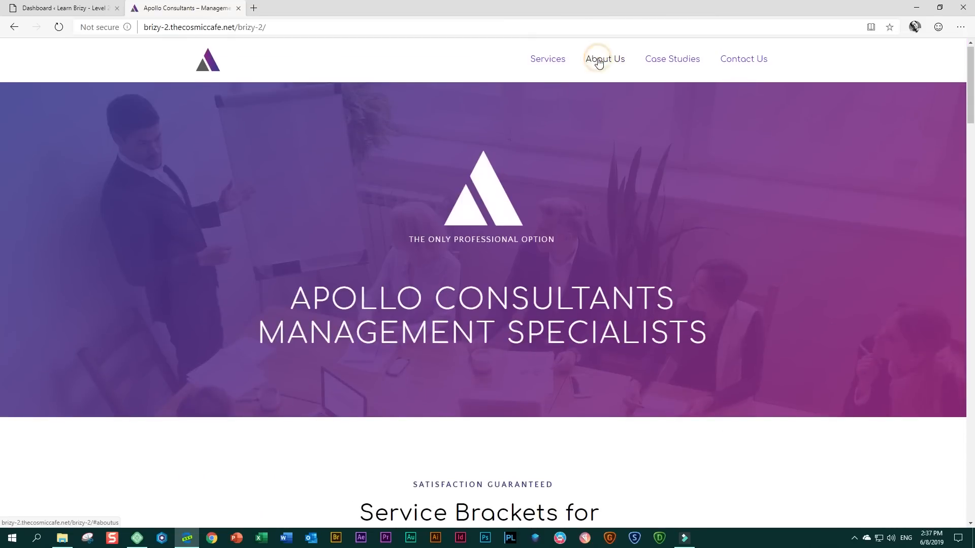
left_click(601, 60)
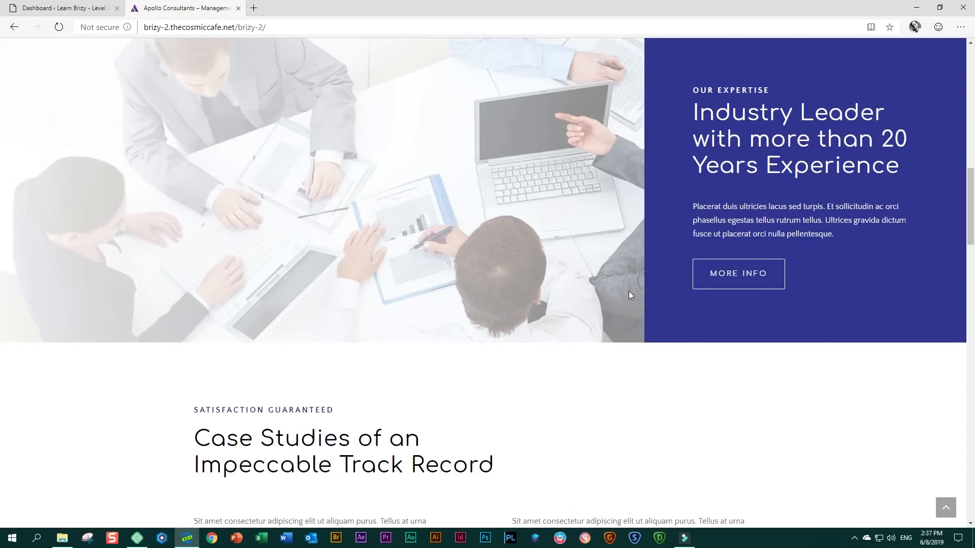
scroll(632, 286, "up", 10)
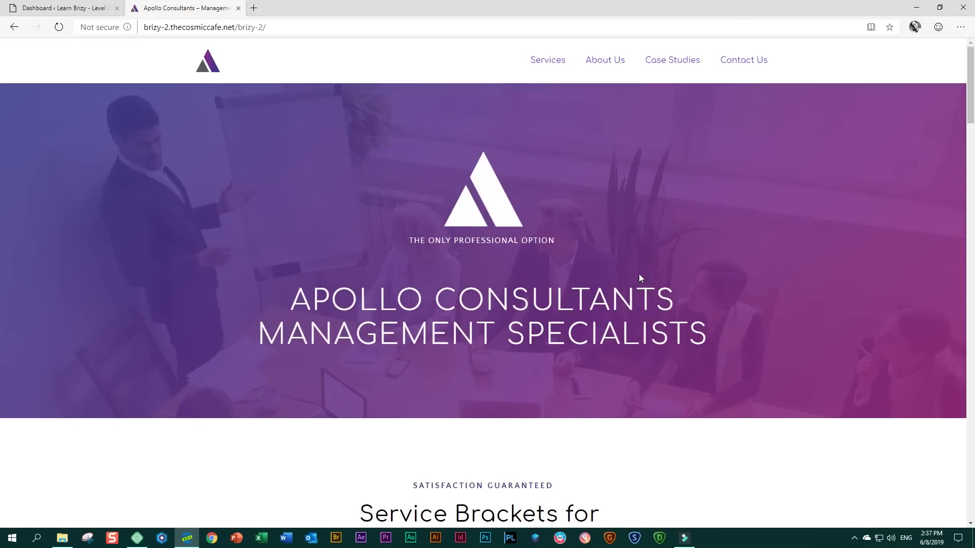
left_click(751, 60)
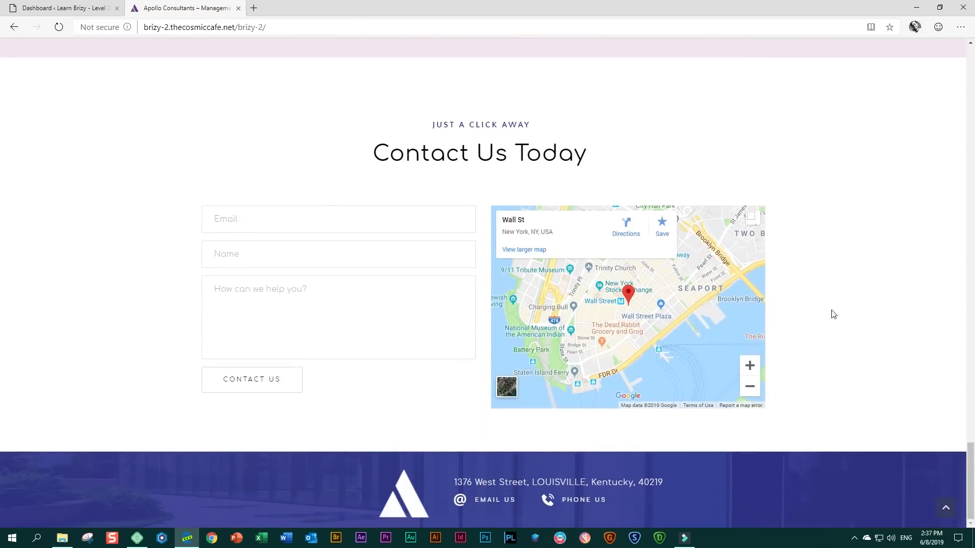
left_click(945, 511)
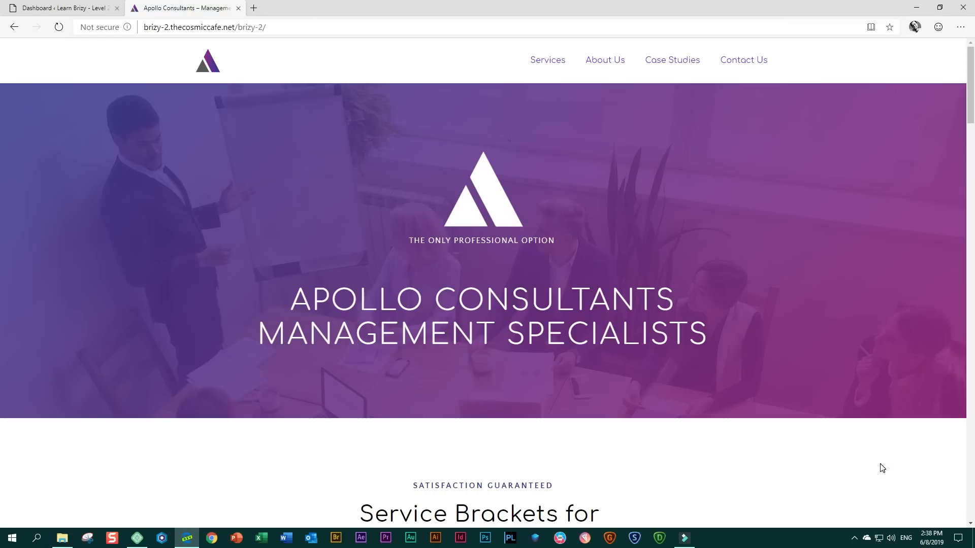
Review the demo page's services, expertise, case studies, video, stats, testimonial and client logo sections
scroll(875, 469, "down", 4)
scroll(875, 469, "down", 5)
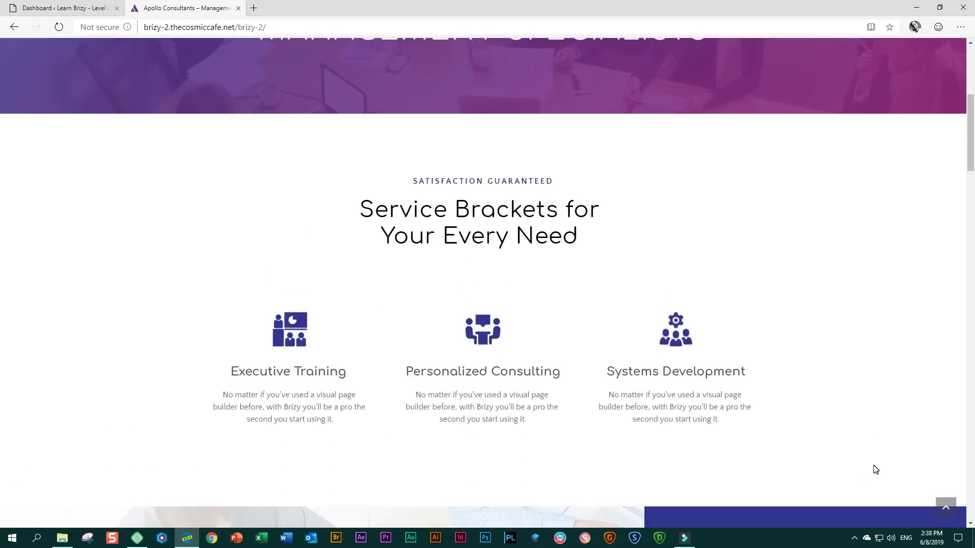
scroll(873, 467, "down", 7)
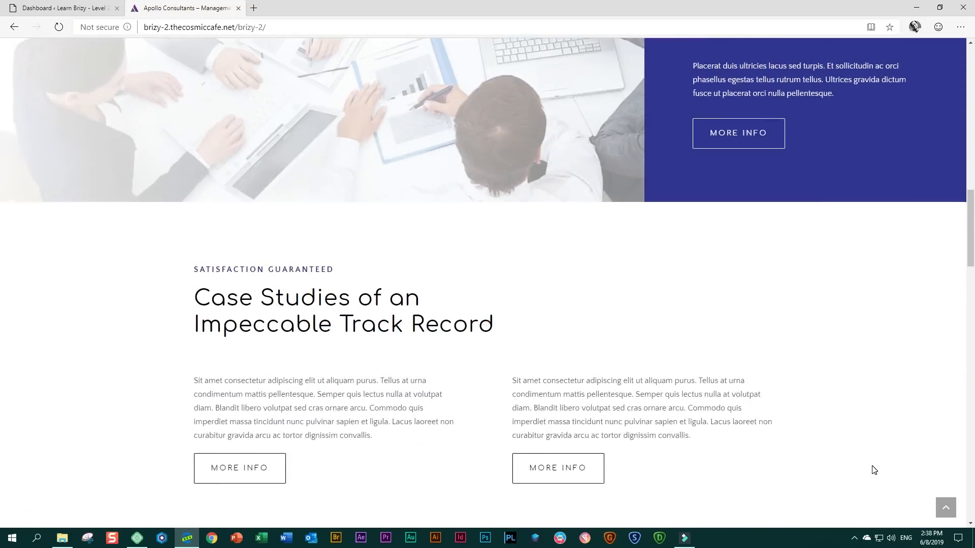
scroll(873, 470, "down", 9)
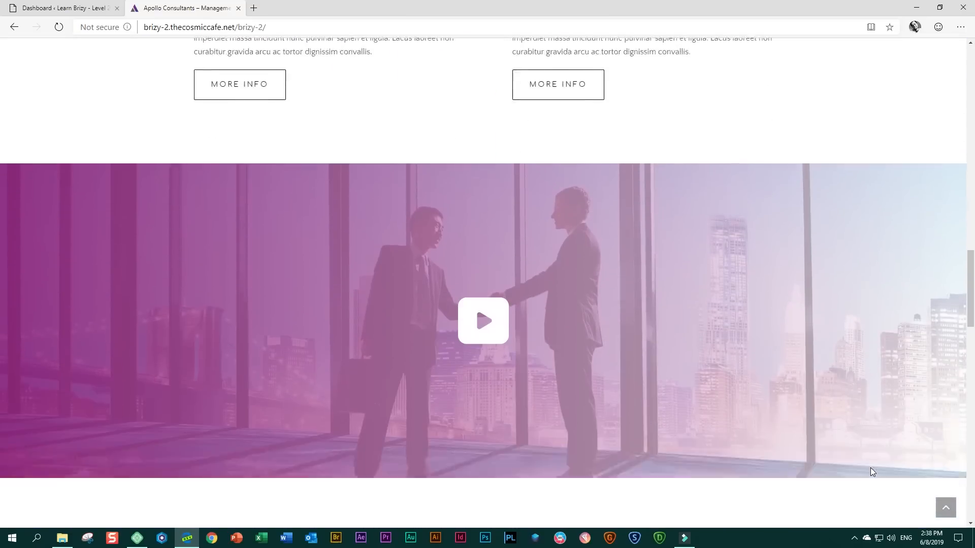
scroll(872, 472, "down", 12)
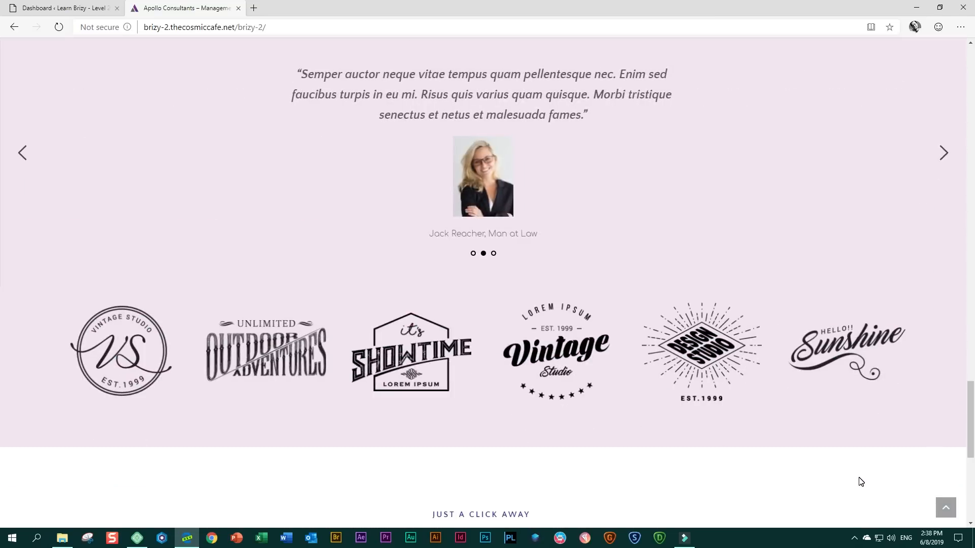
scroll(861, 482, "up", 18)
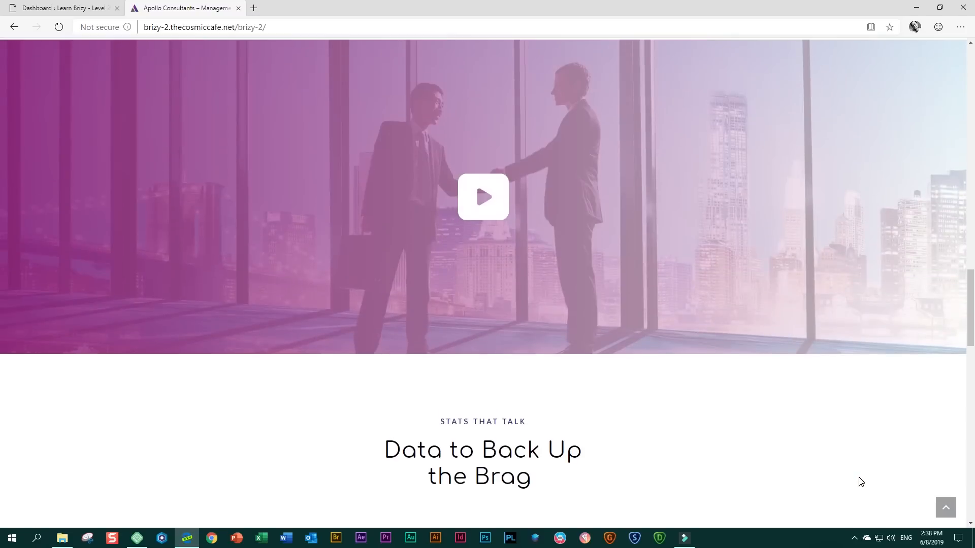
scroll(861, 481, "up", 14)
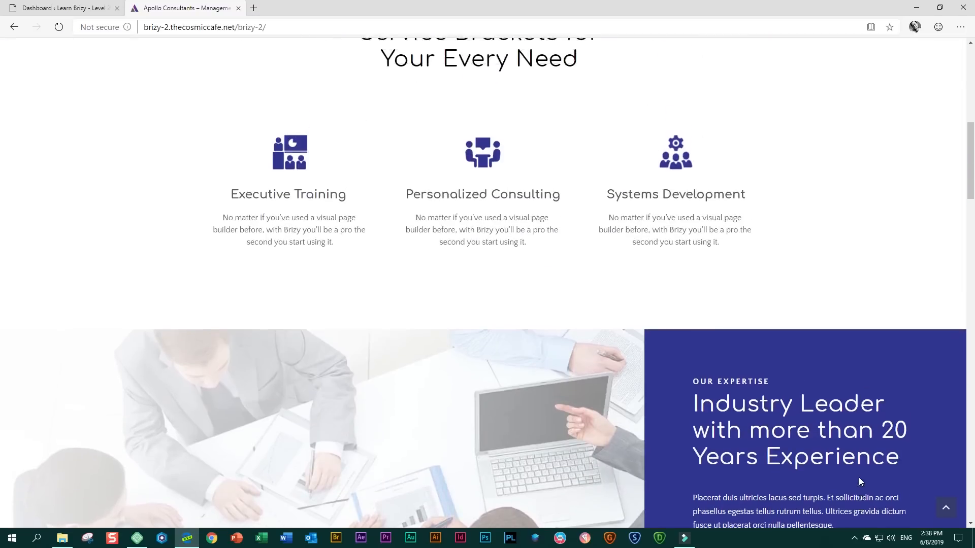
scroll(861, 482, "up", 3)
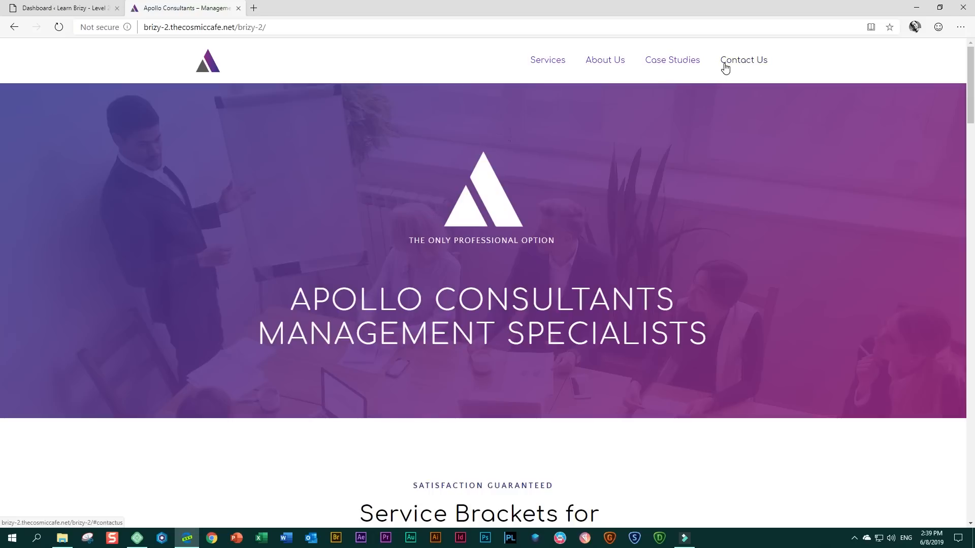
Test the Case Studies header link and go back to the start of the page
left_click(684, 67)
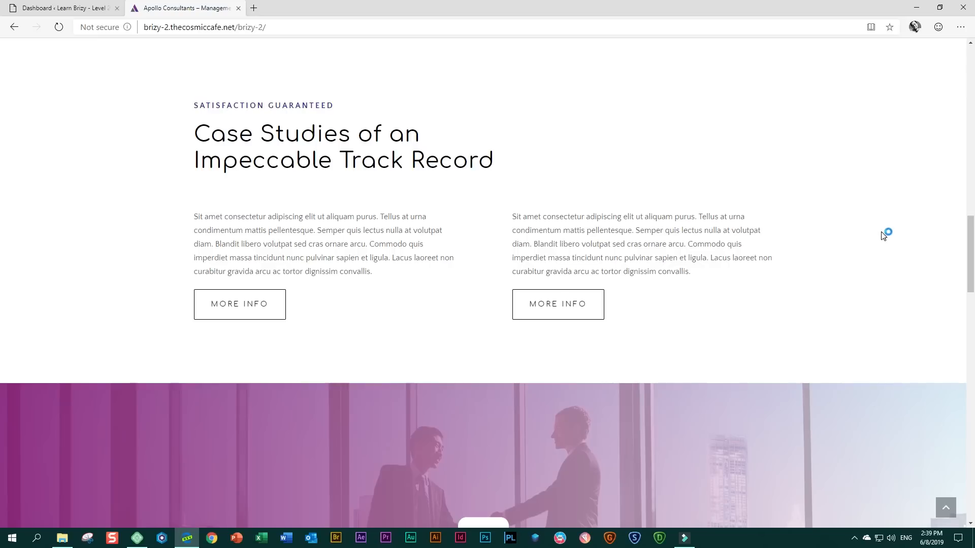
scroll(883, 233, "up", 10)
scroll(884, 236, "up", 9)
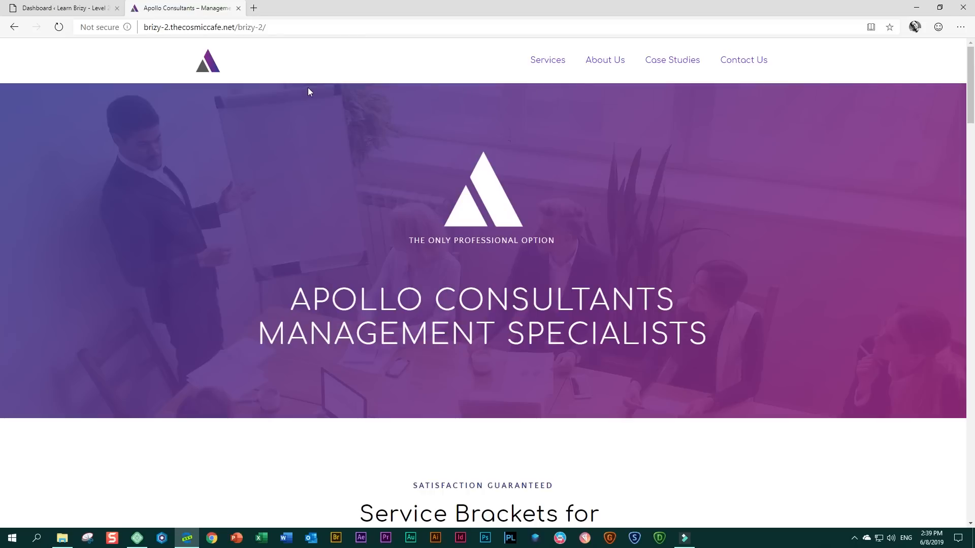
Examine the demo page's header and hero area alongside its contact section and footer
scroll(5, 297, "down", 20)
scroll(17, 486, "down", 1)
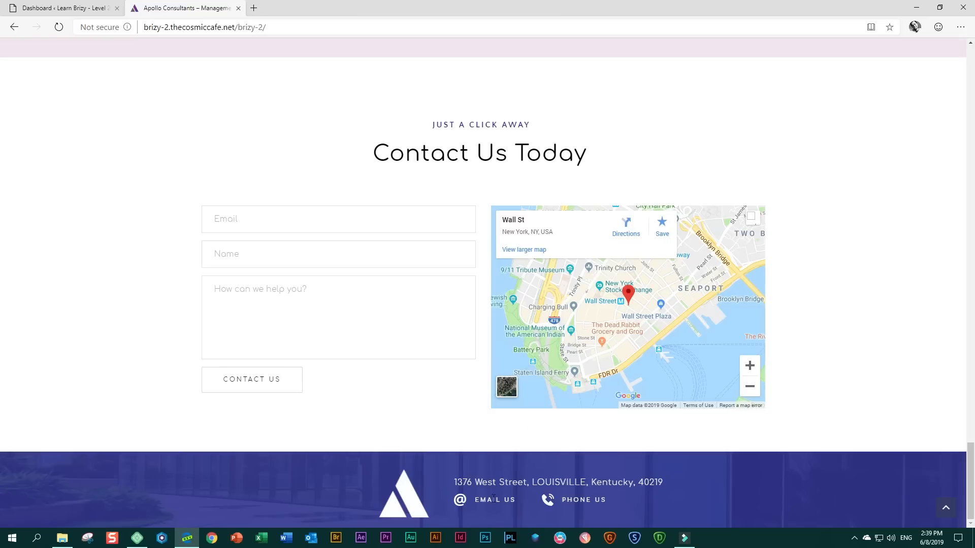
left_click_drag(971, 470, 974, 69)
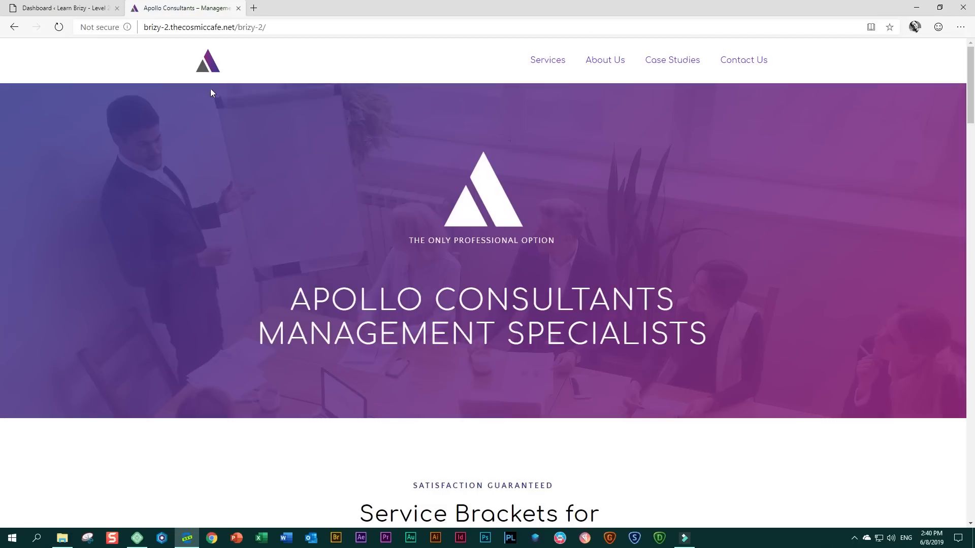
left_click_drag(969, 91, 968, 485)
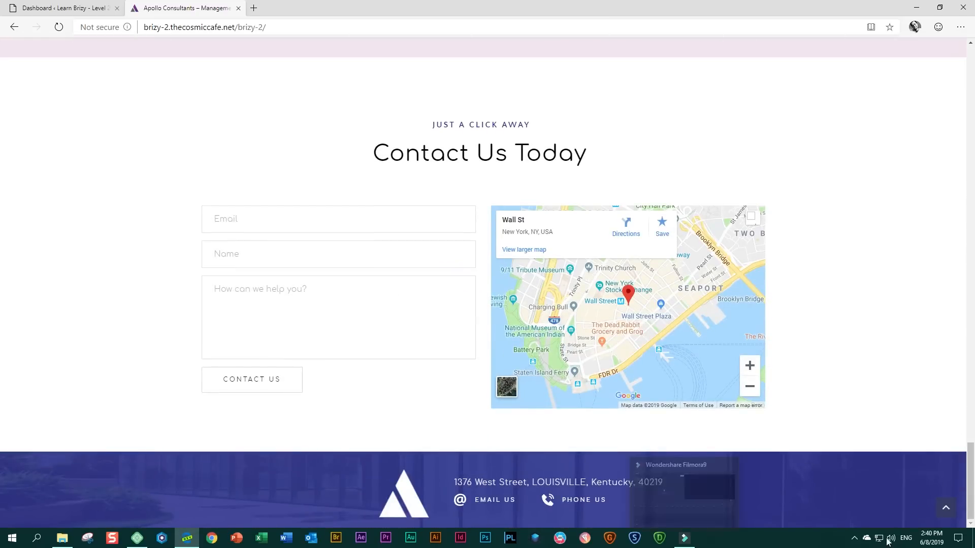
left_click_drag(971, 480, 972, 57)
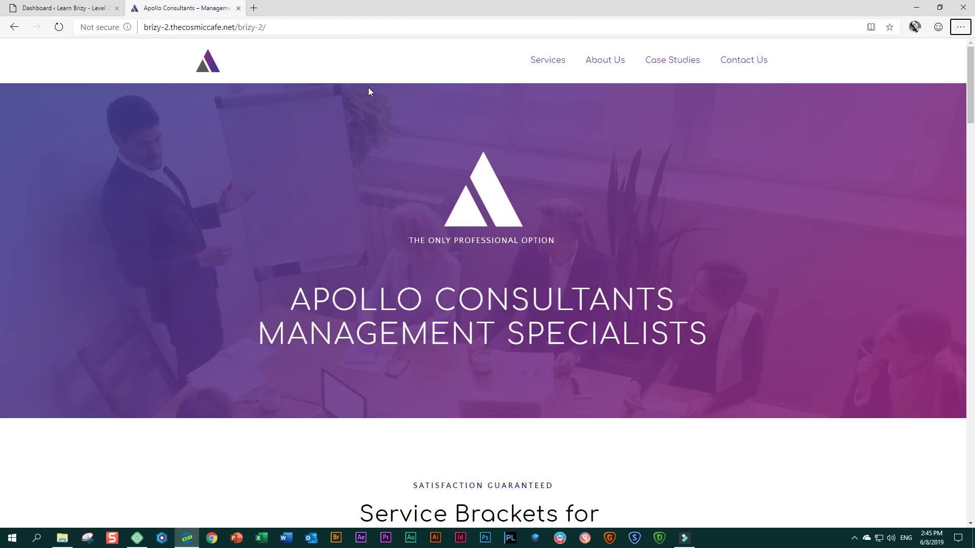
Look through the full demo page once more, from the hero section to the Contact Us Today form
scroll(376, 158, "down", 5)
scroll(376, 157, "down", 20)
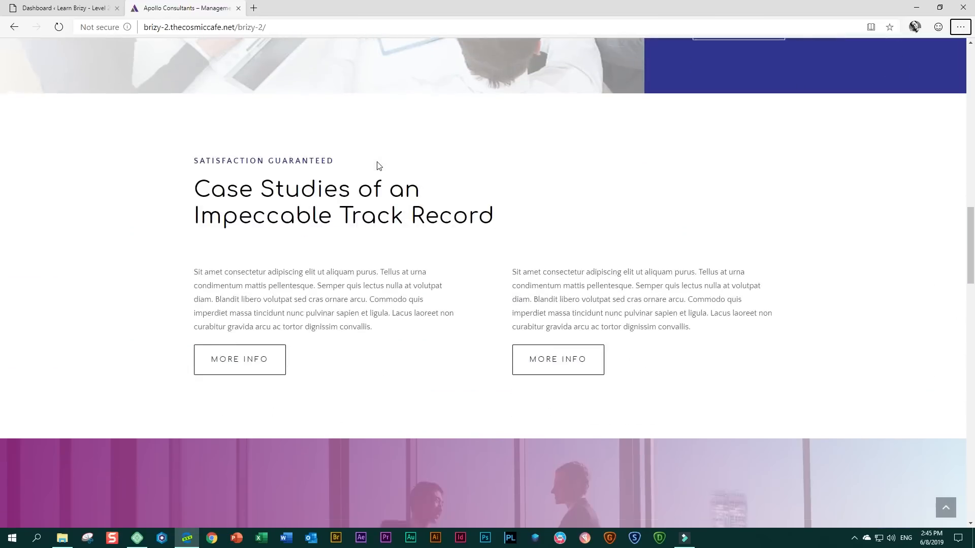
scroll(378, 163, "down", 9)
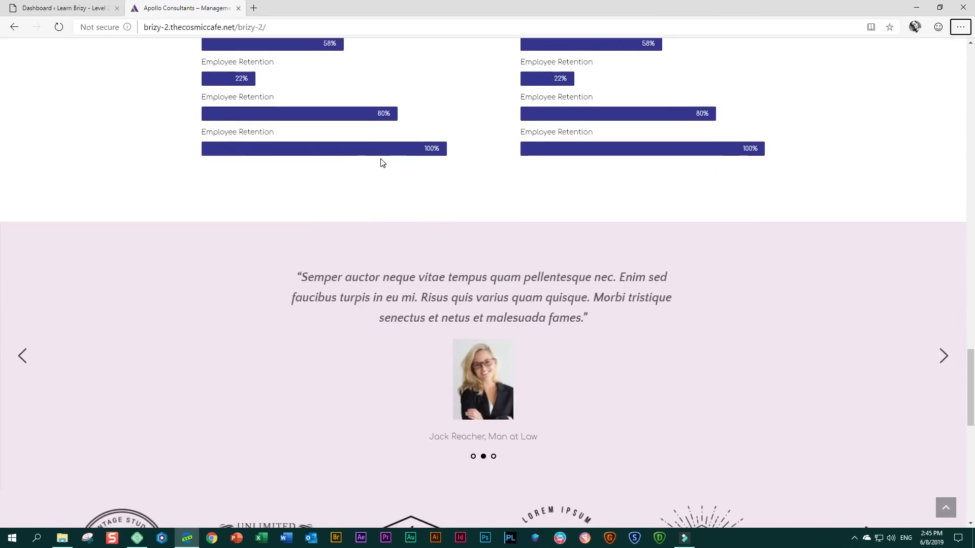
scroll(383, 167, "down", 5)
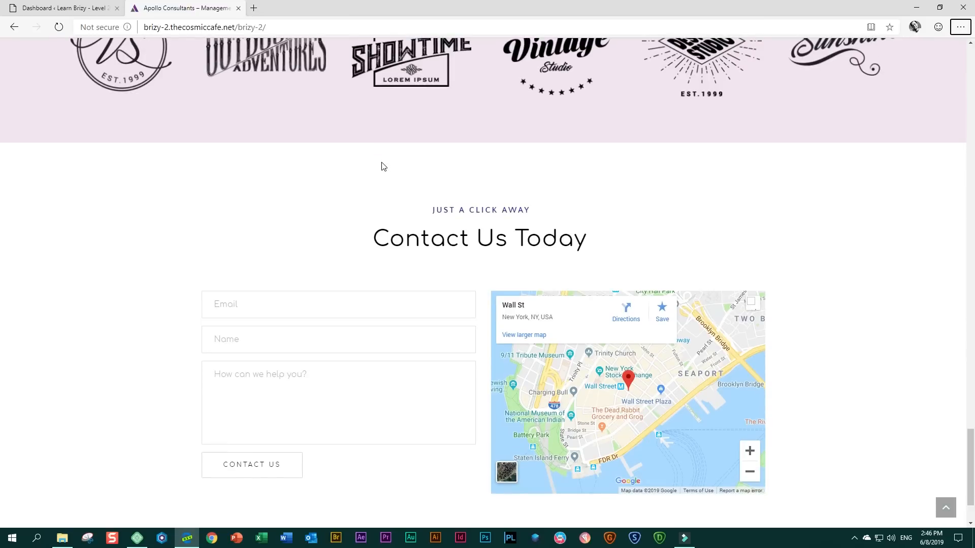
scroll(383, 166, "up", 8)
scroll(384, 163, "up", 20)
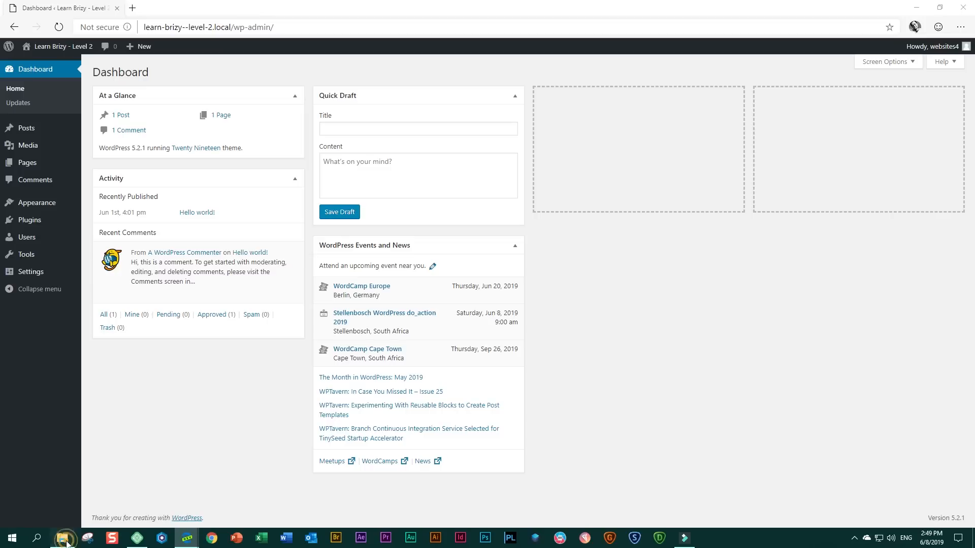
Check the image files in the Level 2 Assets folder in File Explorer, and open the WordPress Media Library
left_click(61, 540)
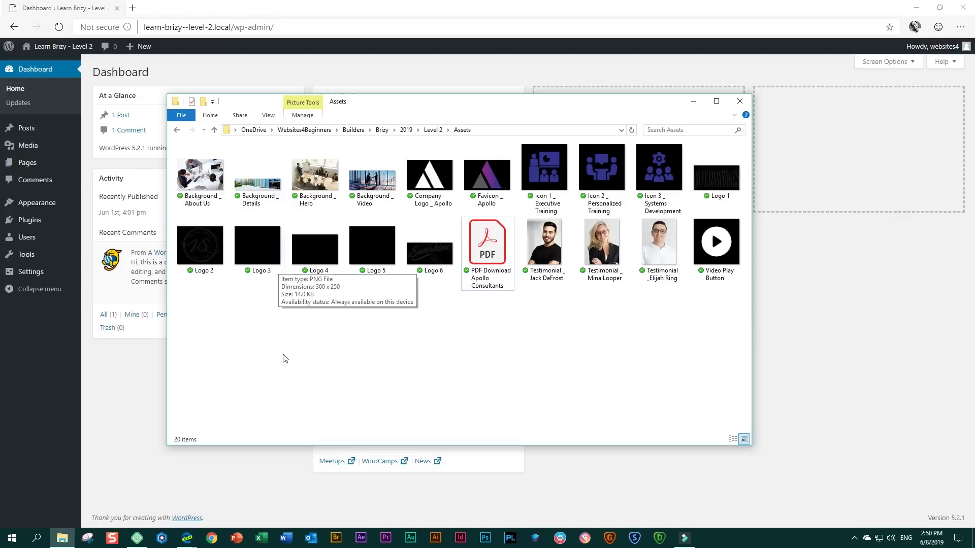
left_click(63, 539)
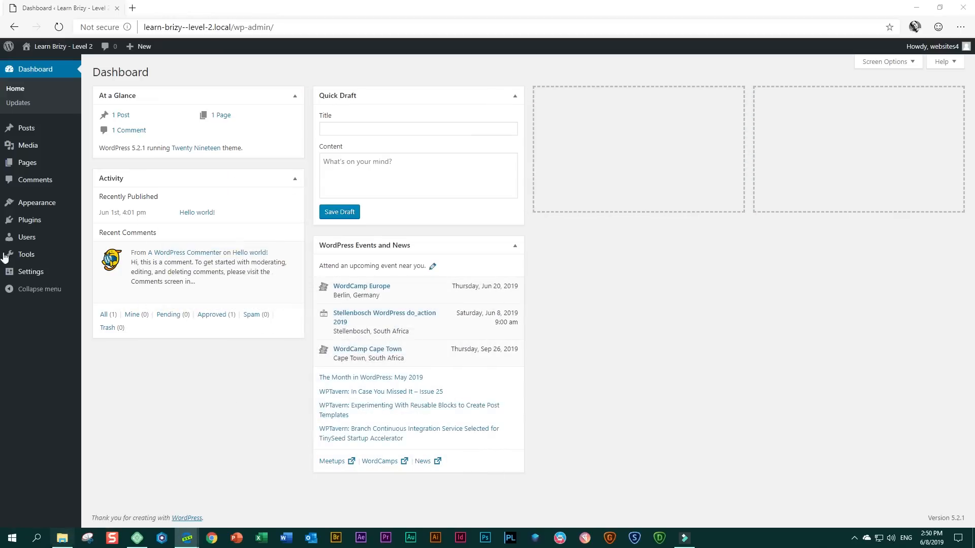
mouse_move(23, 150)
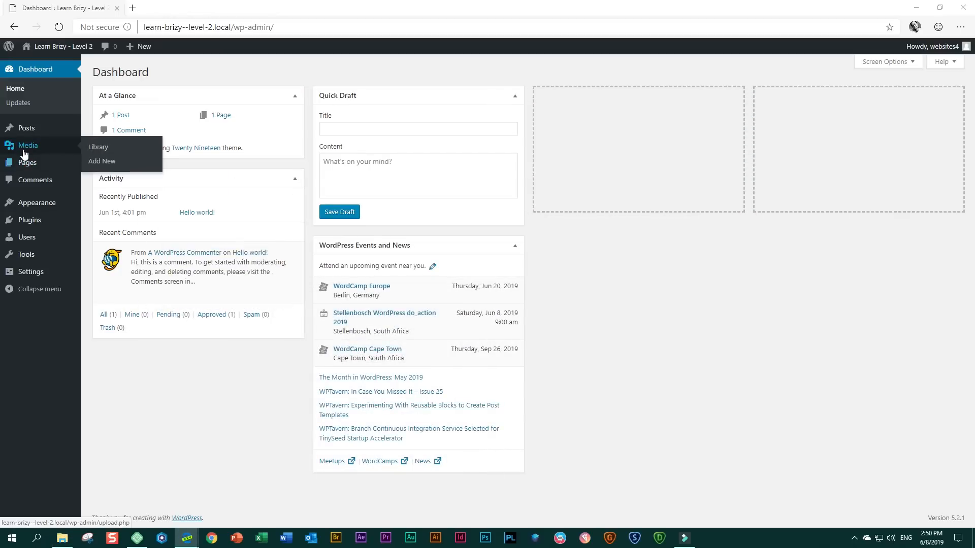
left_click(116, 150)
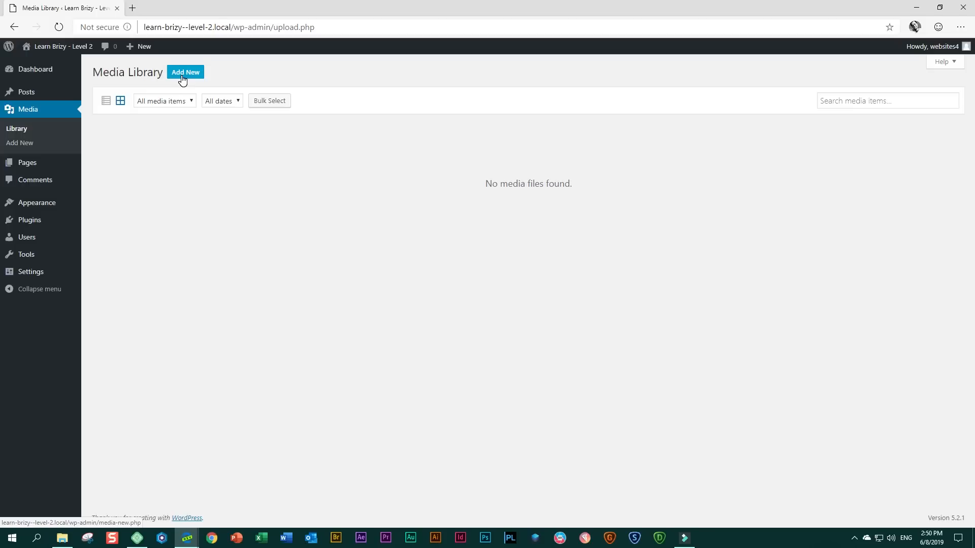
mouse_move(64, 541)
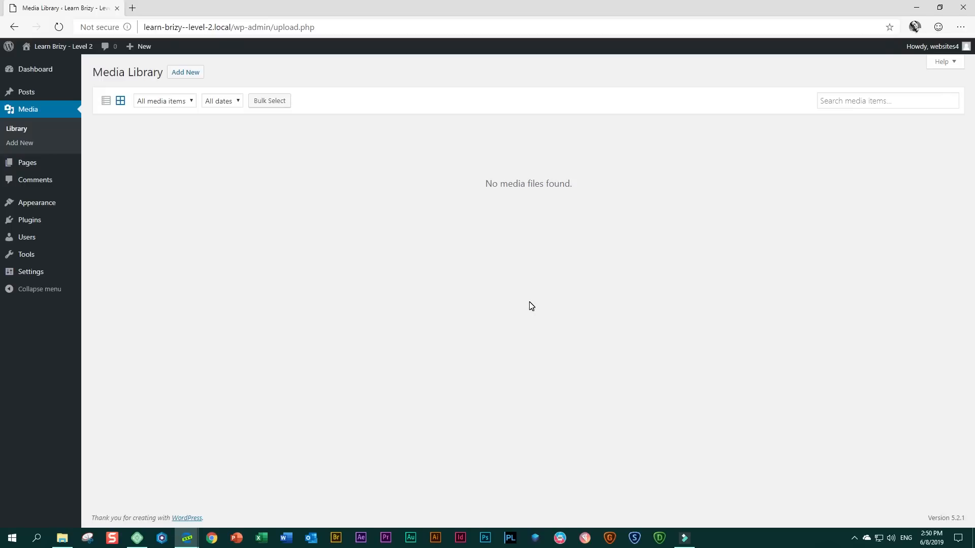
left_click(186, 73)
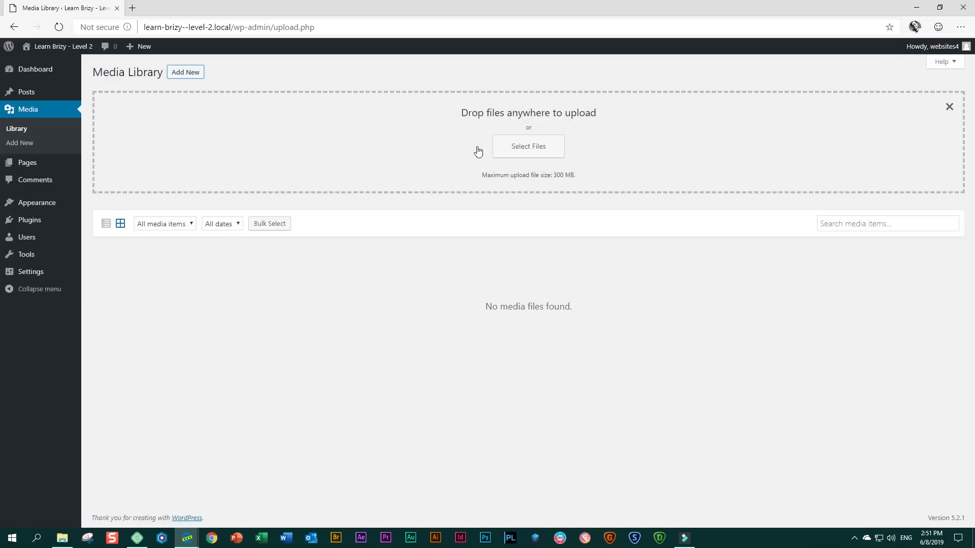
left_click(21, 130)
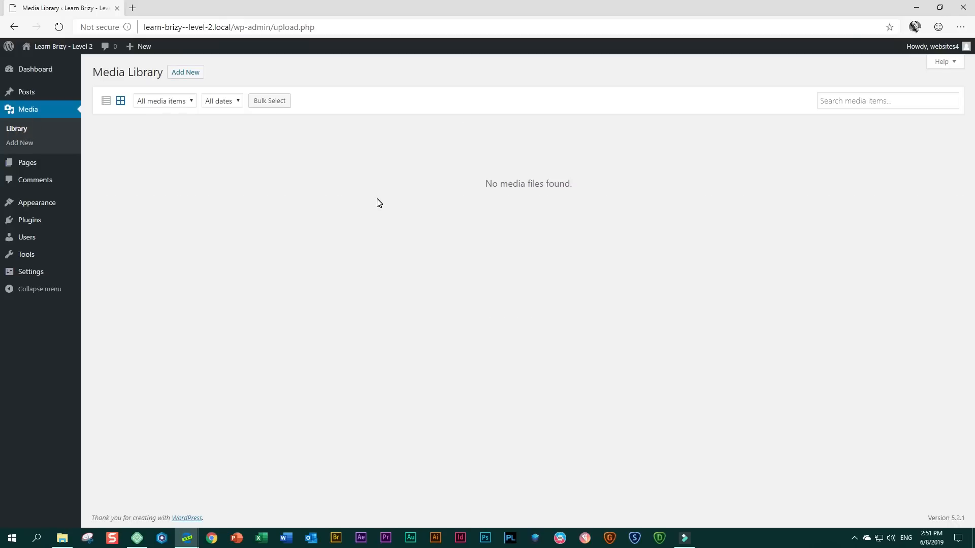
Upload all the files in the Assets folder to the Media Library, and close the File Explorer window
left_click(61, 540)
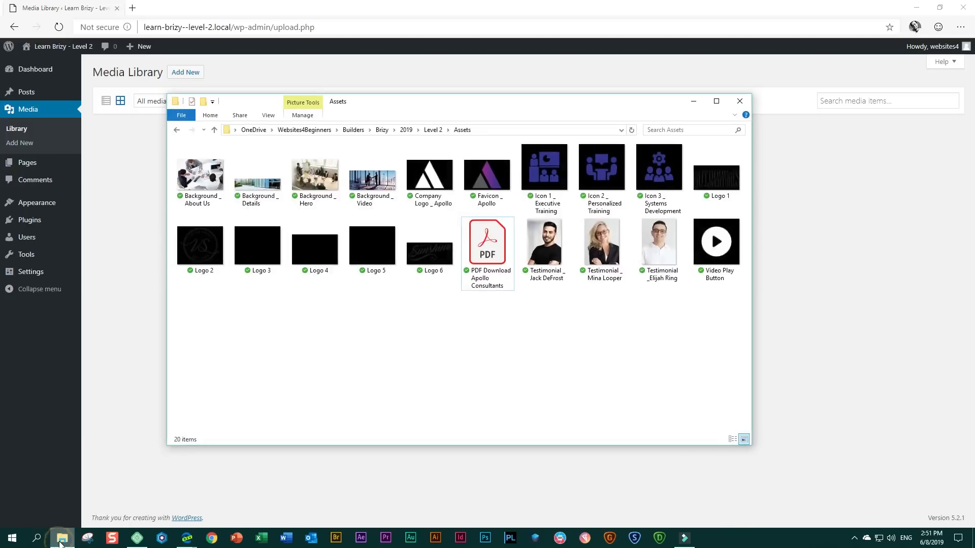
left_click_drag(407, 108, 451, 163)
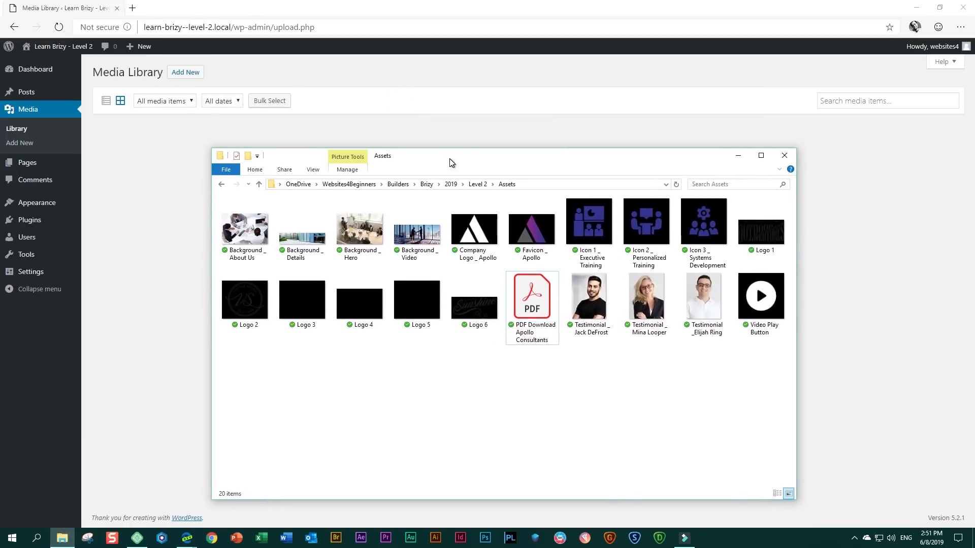
left_click(257, 233)
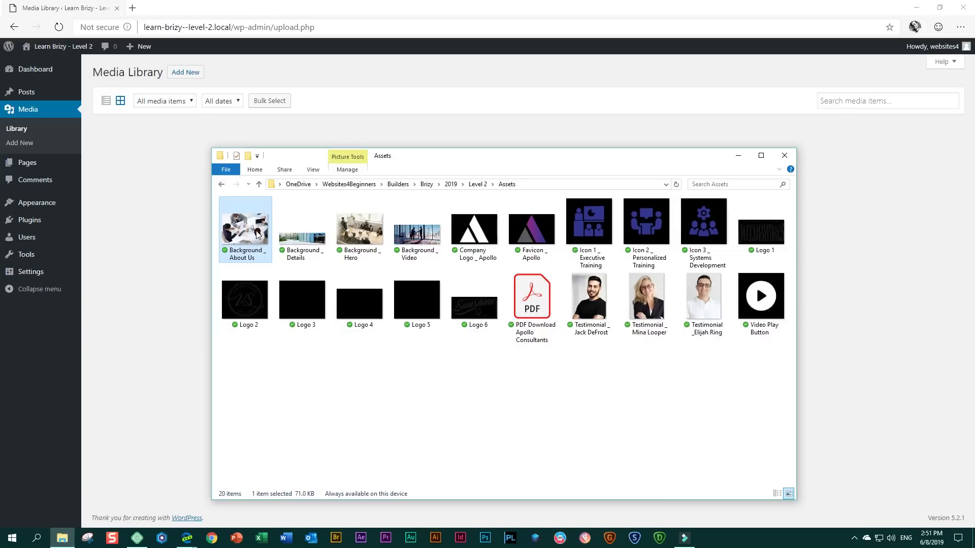
left_click(761, 296, "shift")
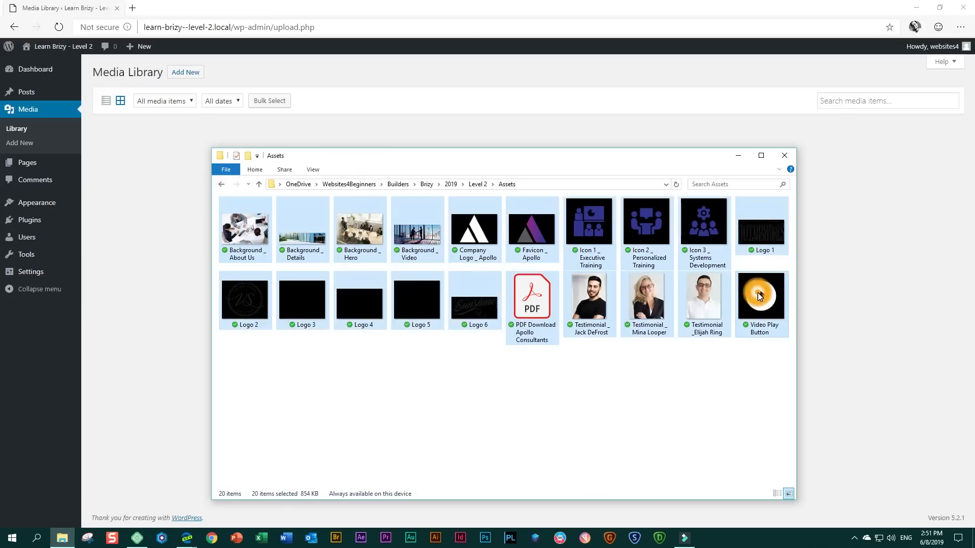
left_click_drag(301, 227, 172, 207)
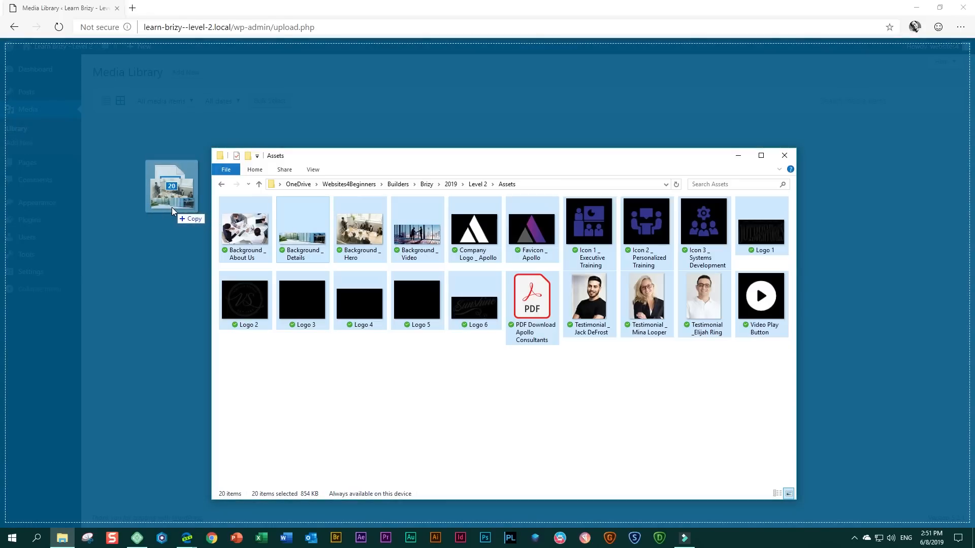
left_click_drag(171, 207, 172, 208)
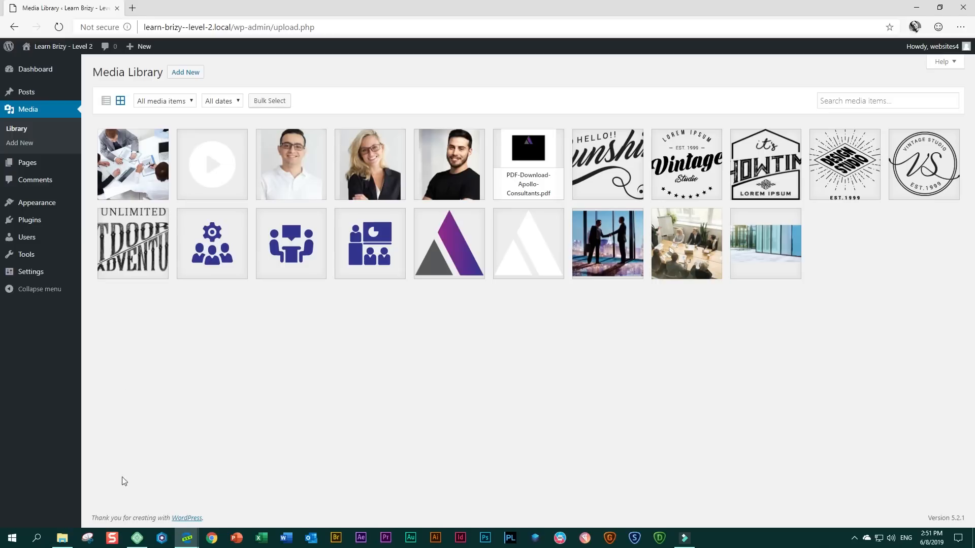
left_click(62, 538)
left_click(788, 158)
Move the Privacy Policy and Sample Page pages to the Trash, and empty the Trash to delete them permanently
mouse_move(48, 165)
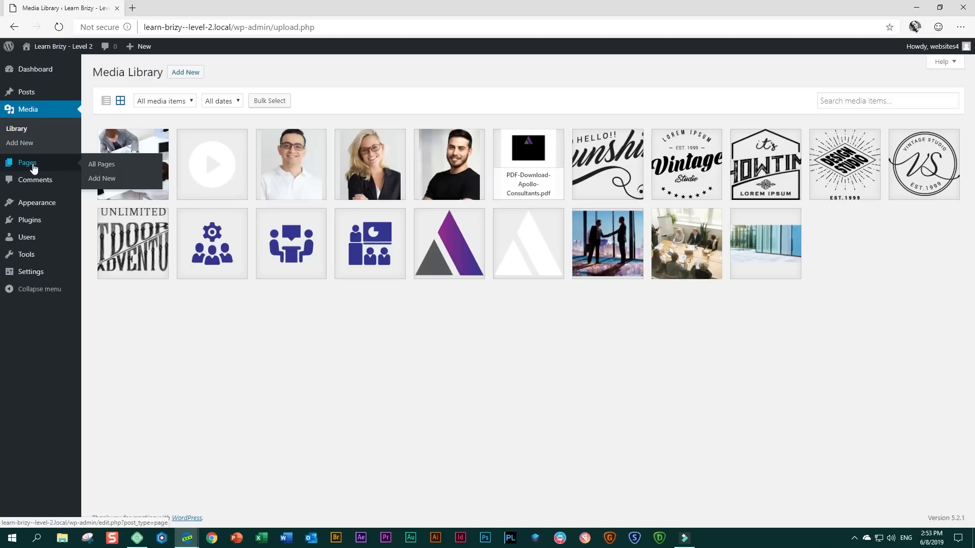
left_click(97, 166)
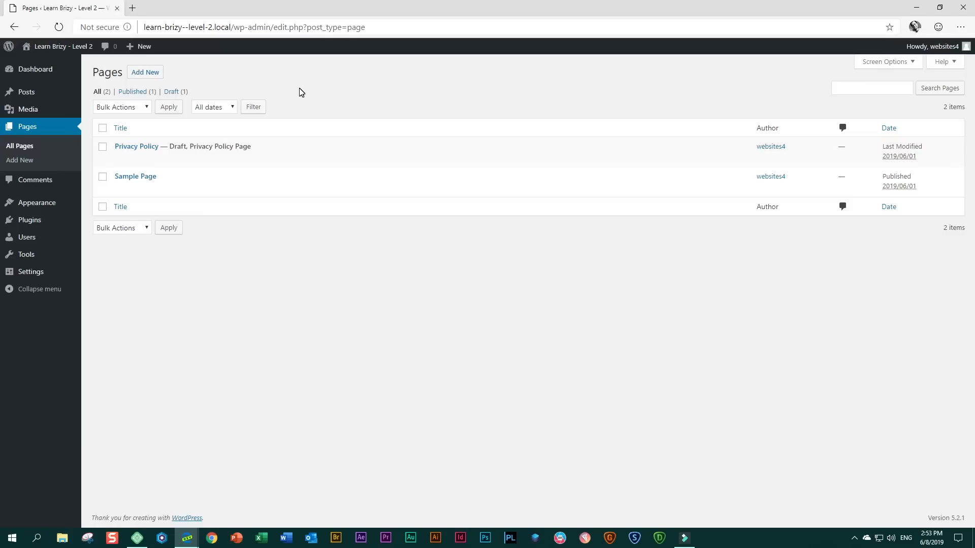
mouse_move(137, 197)
left_click(102, 129)
left_click(147, 109)
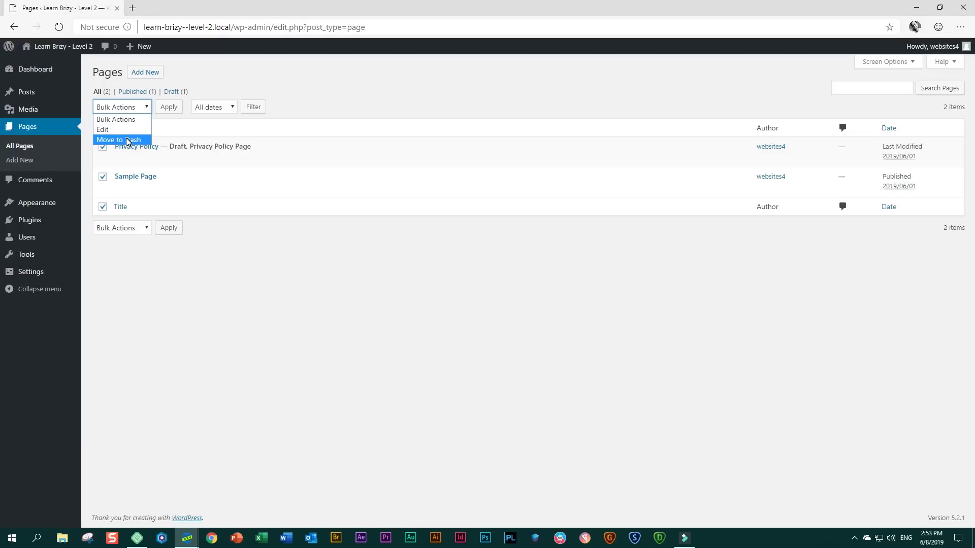
left_click(129, 141)
left_click(169, 107)
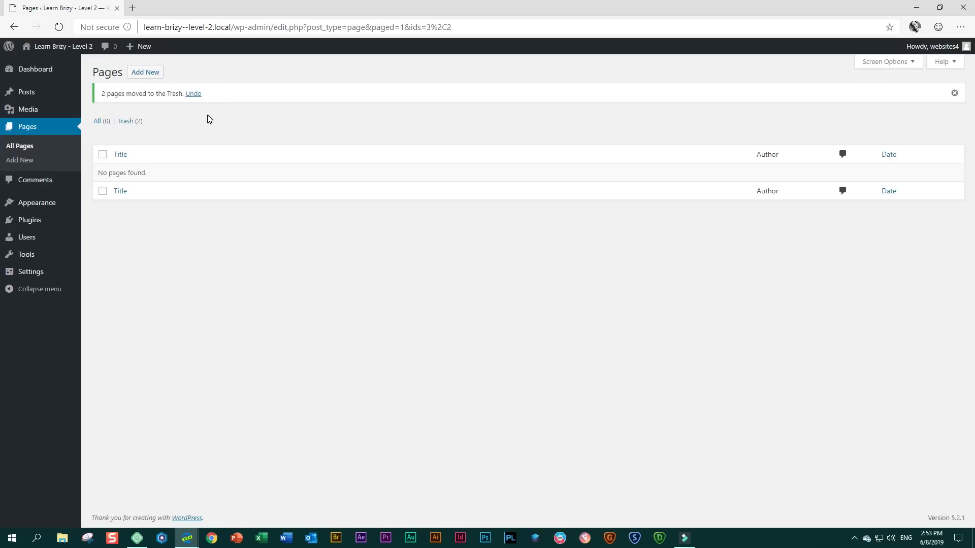
left_click(127, 124)
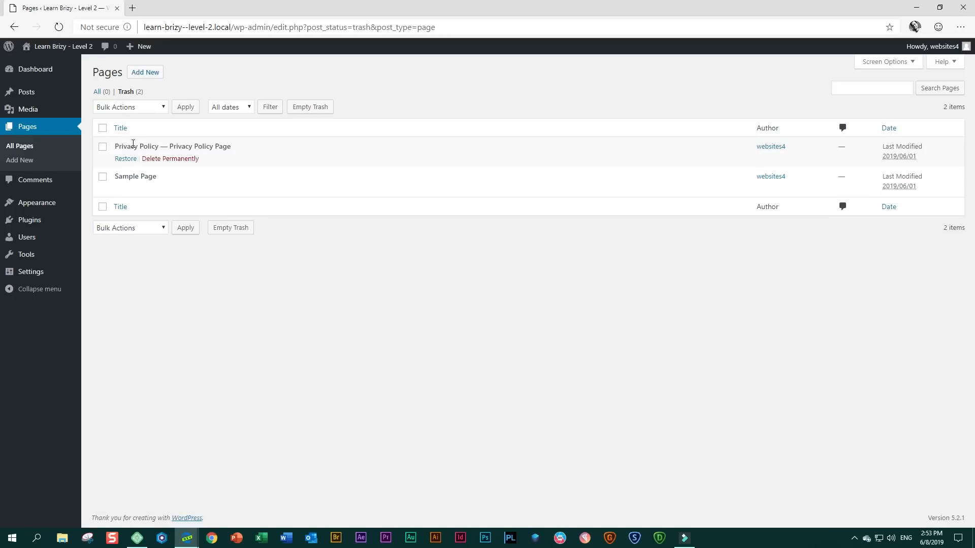
left_click(313, 108)
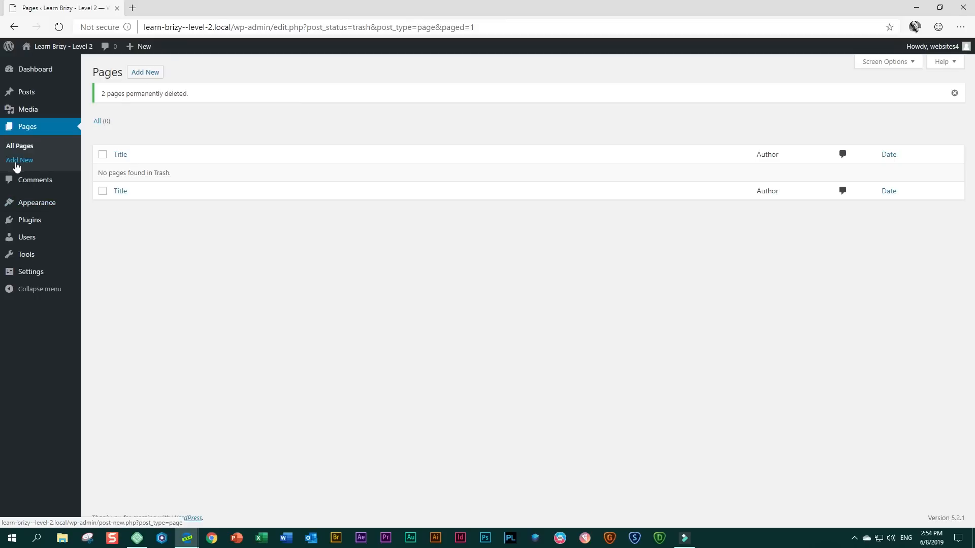
Create a new page titled Home and publish it
left_click(155, 74)
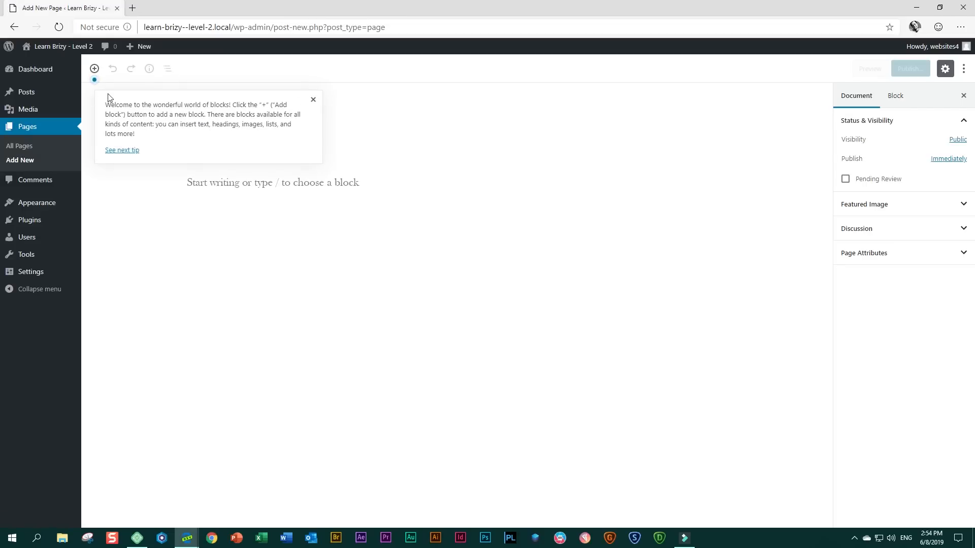
left_click(313, 99)
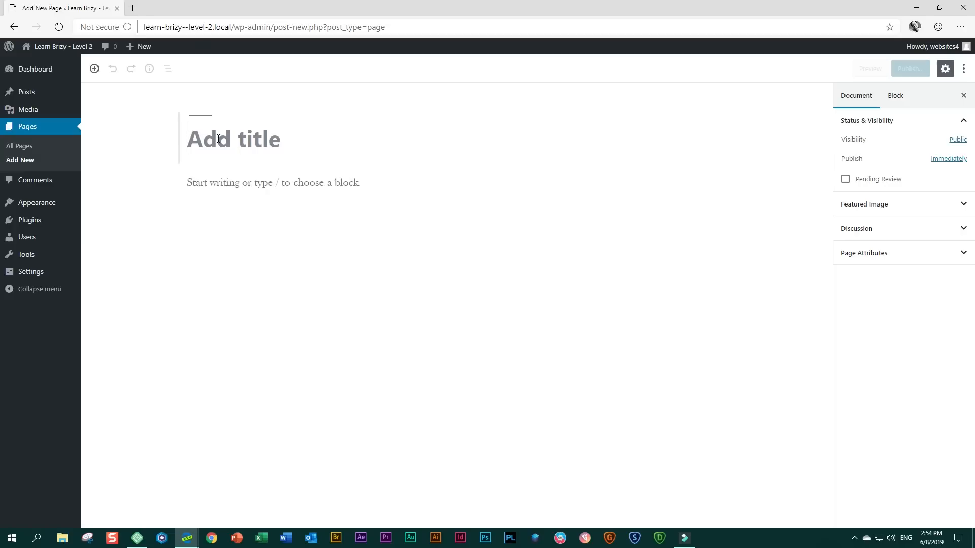
type("Home")
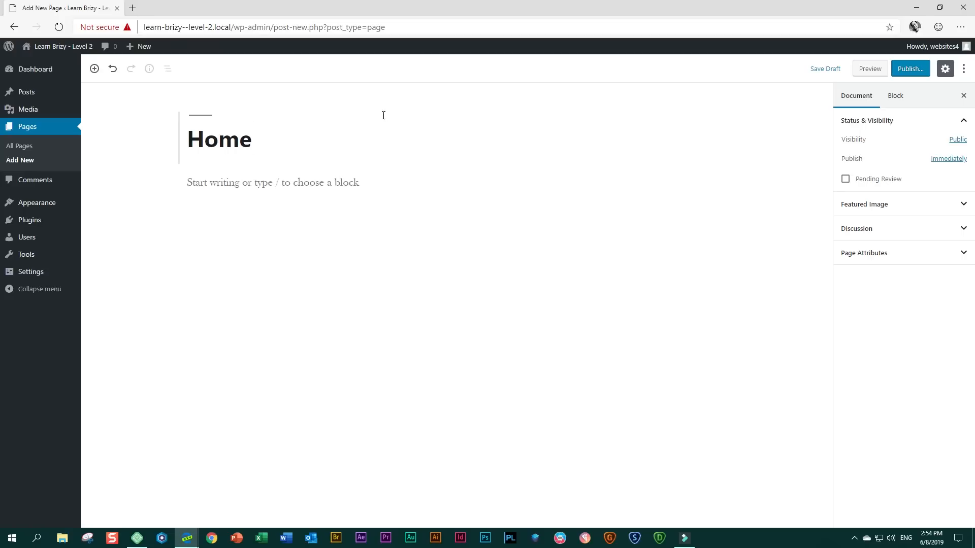
left_click(908, 71)
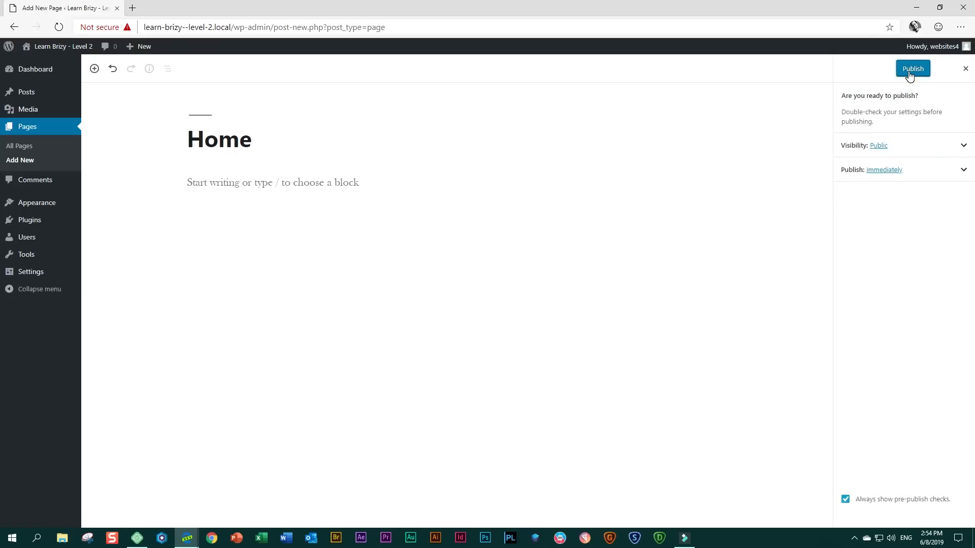
left_click(909, 71)
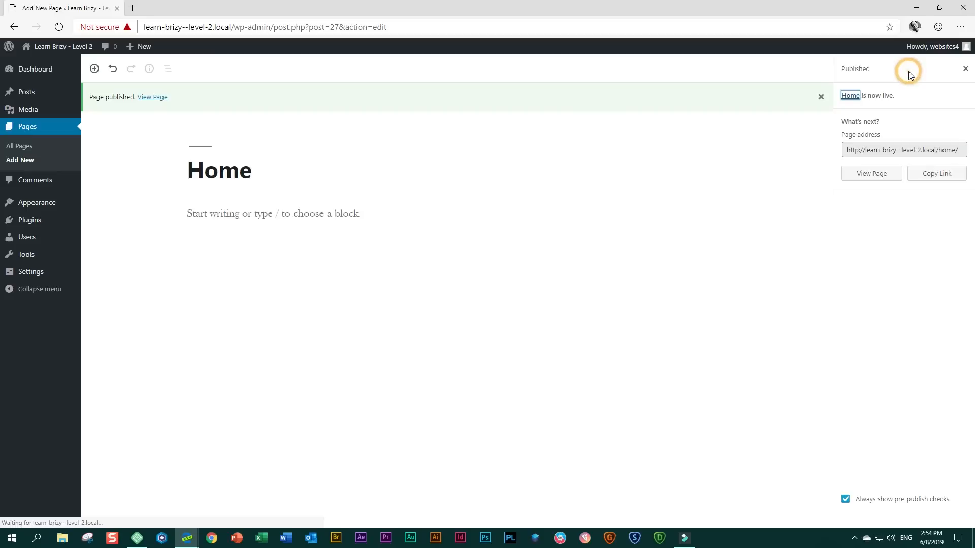
View the published Home page and the site's front page, and return to the admin area to check the Pages list
left_click(872, 173)
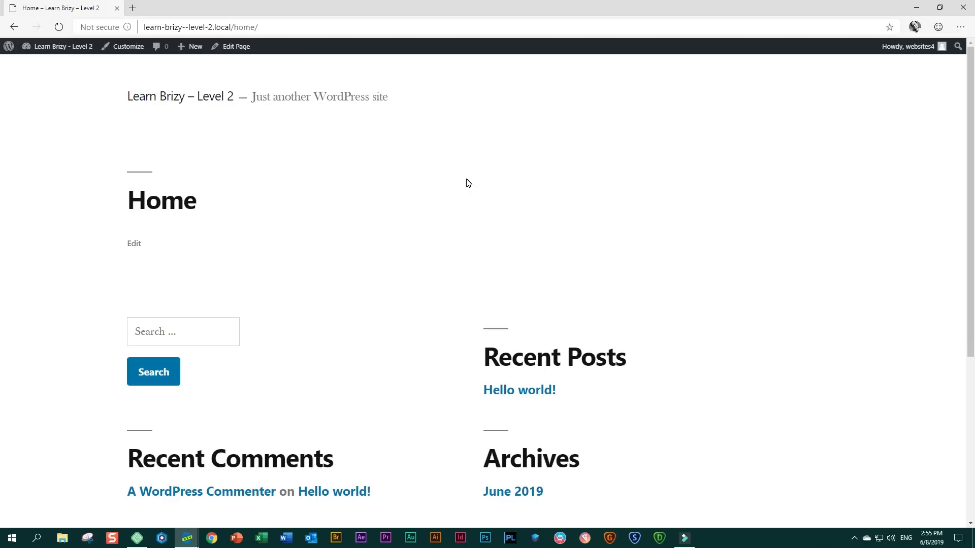
left_click(157, 100)
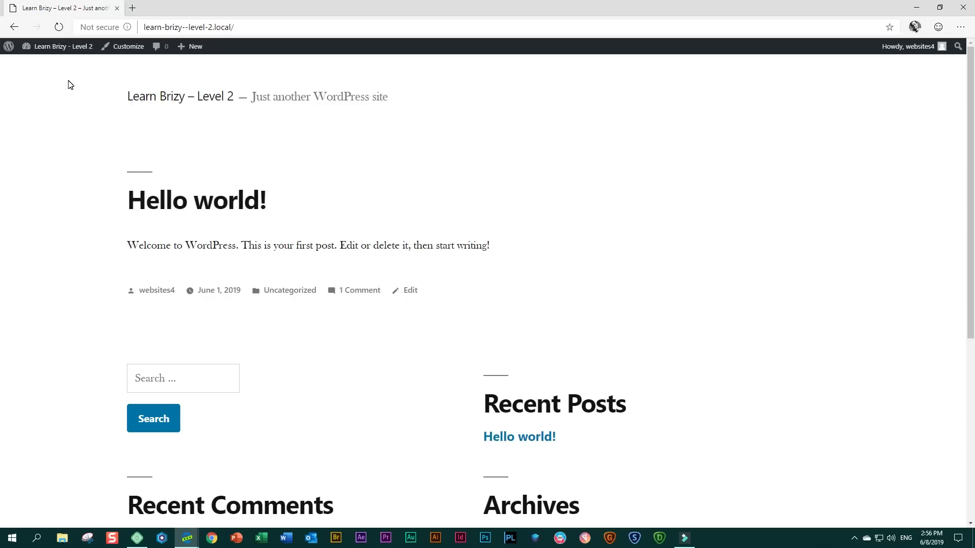
mouse_move(64, 49)
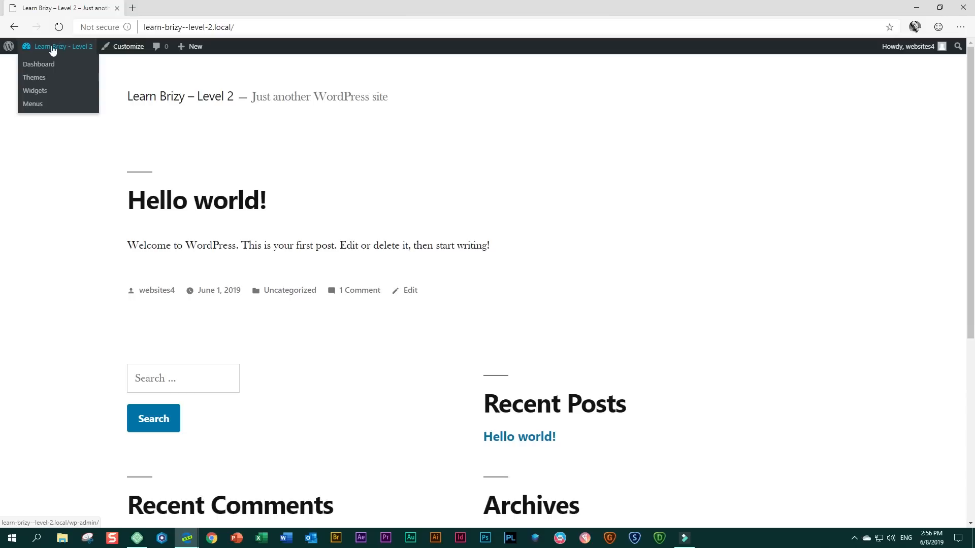
left_click(39, 66)
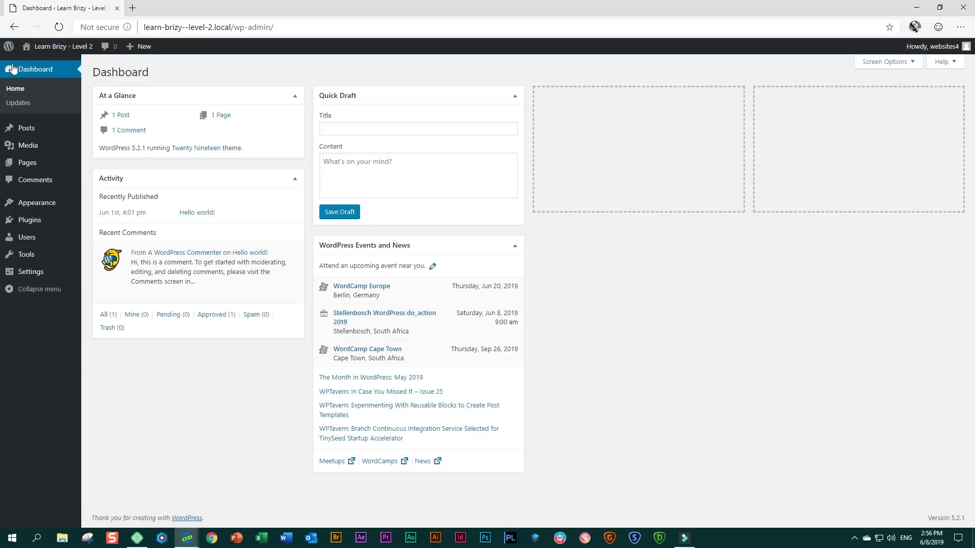
mouse_move(25, 167)
left_click(24, 165)
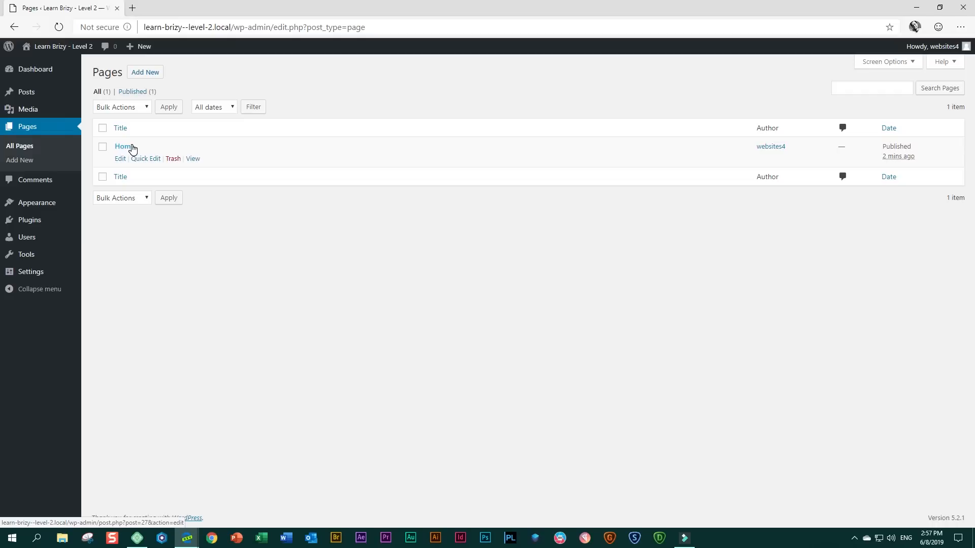
In the Reading settings, make the homepage display a static page, choose Home as the homepage, and save the changes
mouse_move(38, 283)
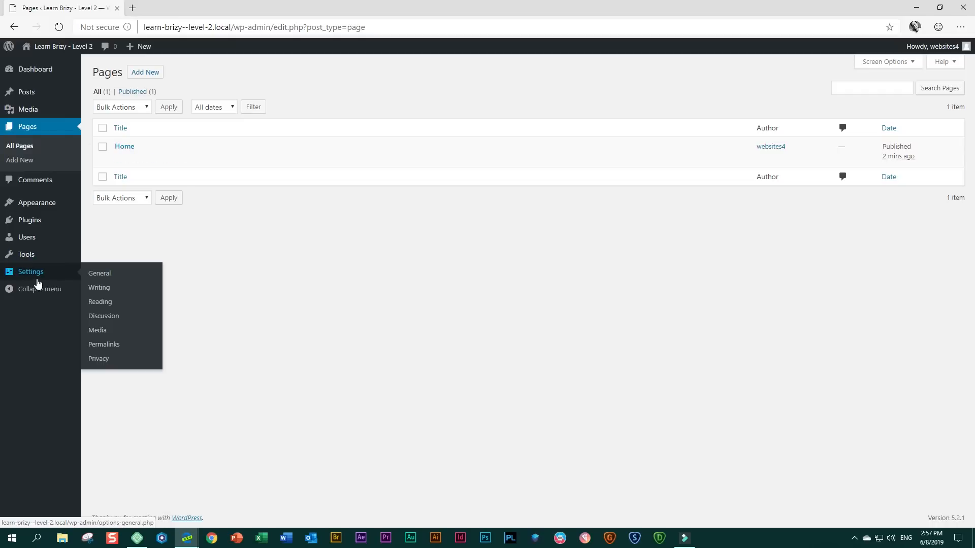
left_click(116, 306)
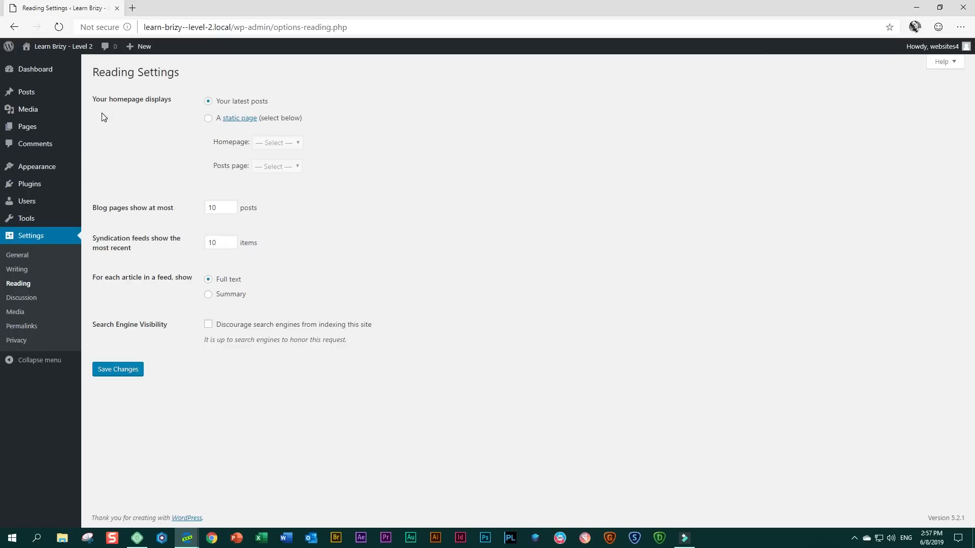
left_click_drag(96, 101, 197, 109)
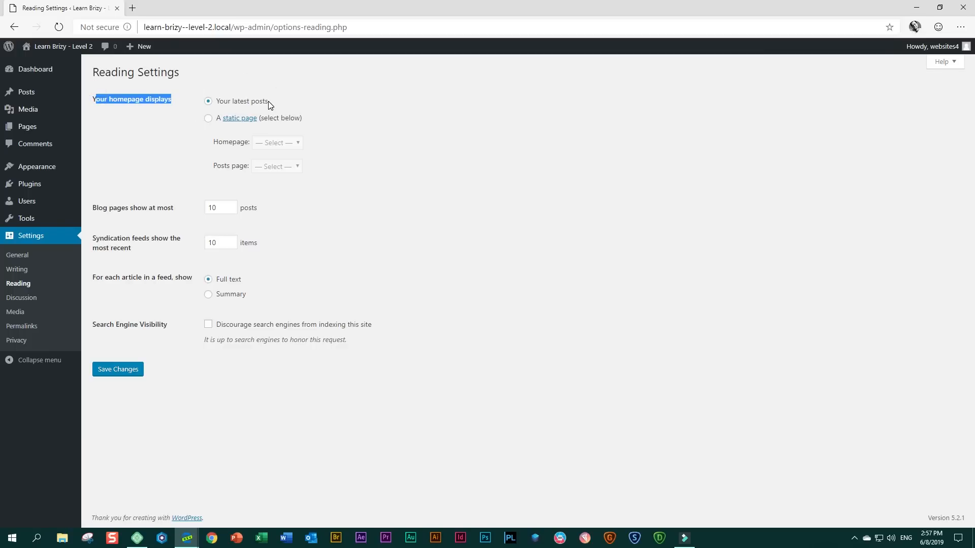
left_click(192, 123)
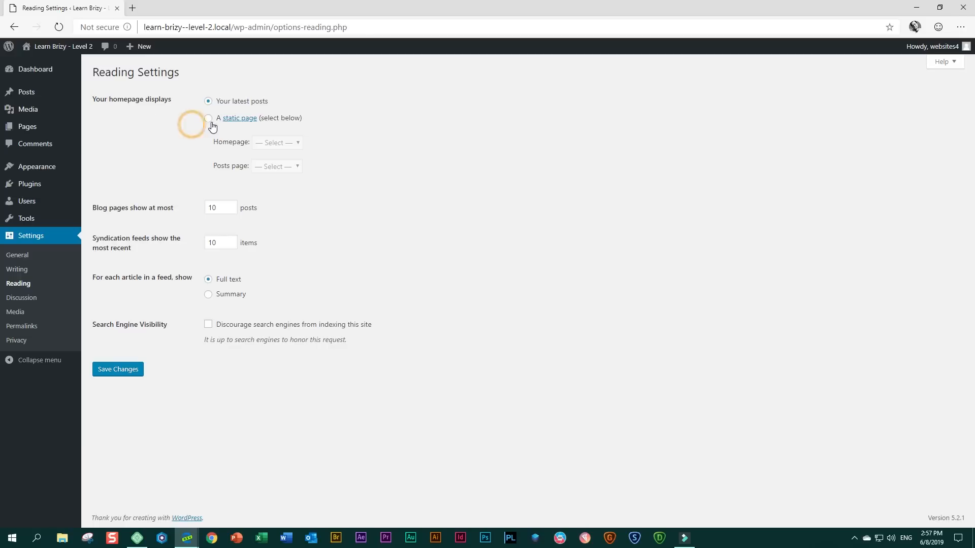
left_click(208, 120)
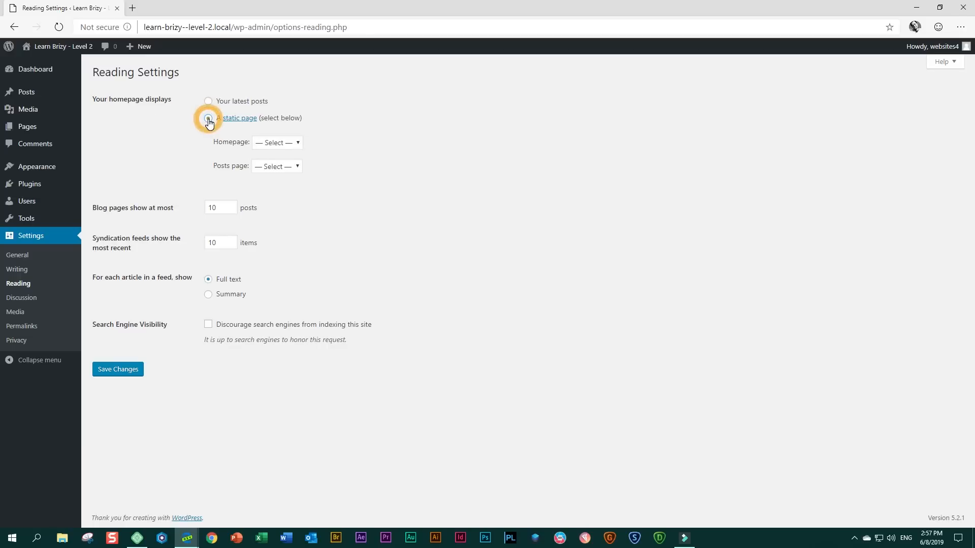
left_click(297, 144)
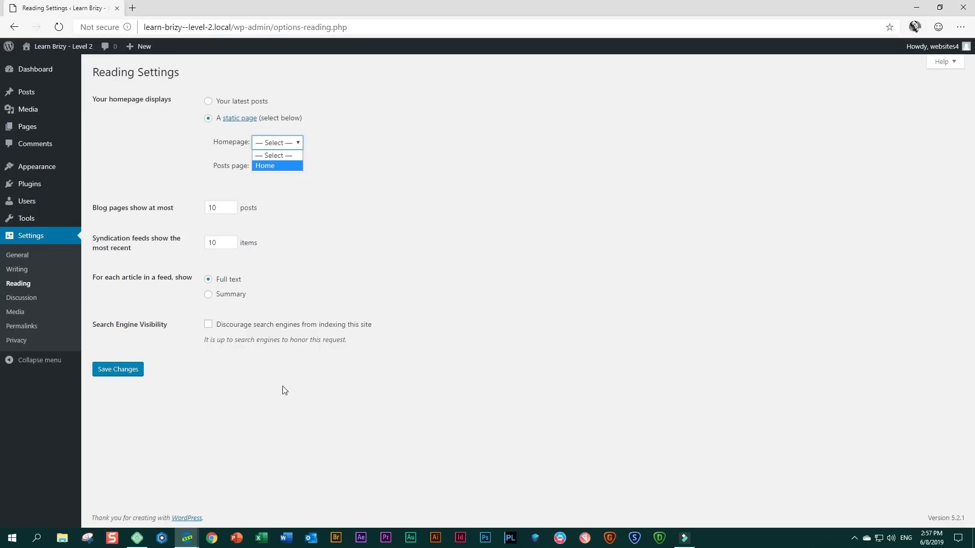
left_click(269, 168)
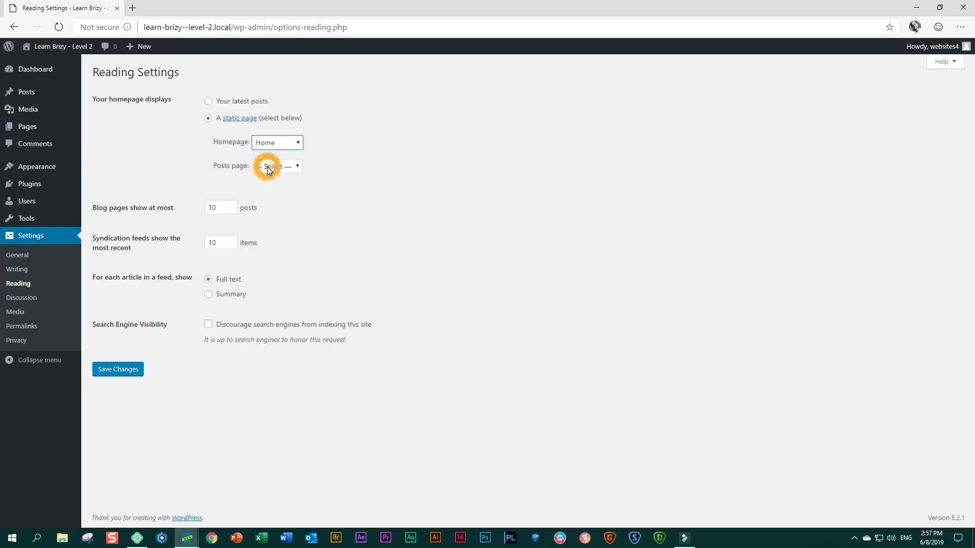
left_click(117, 370)
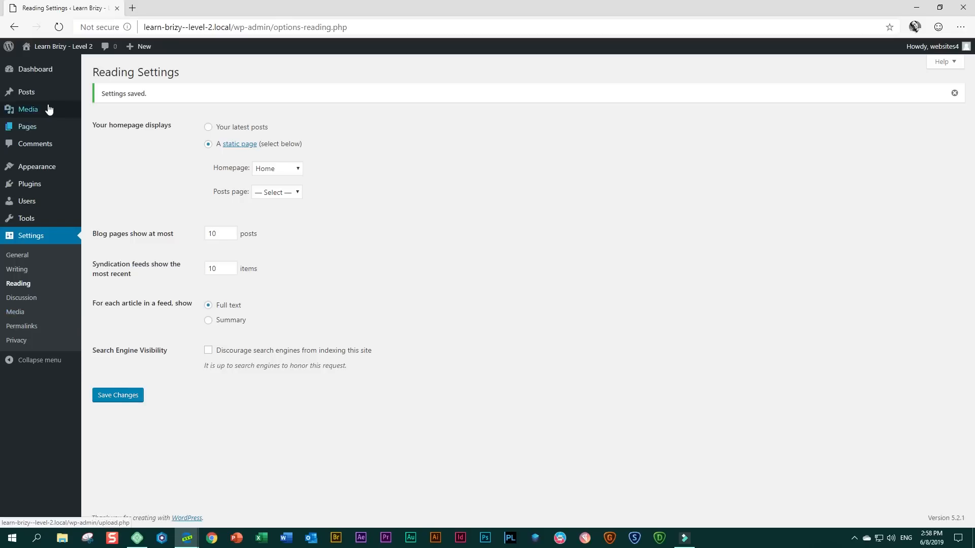
Visit the live site, check which page its site title link opens, and return to the admin dashboard
mouse_move(48, 51)
left_click(37, 65)
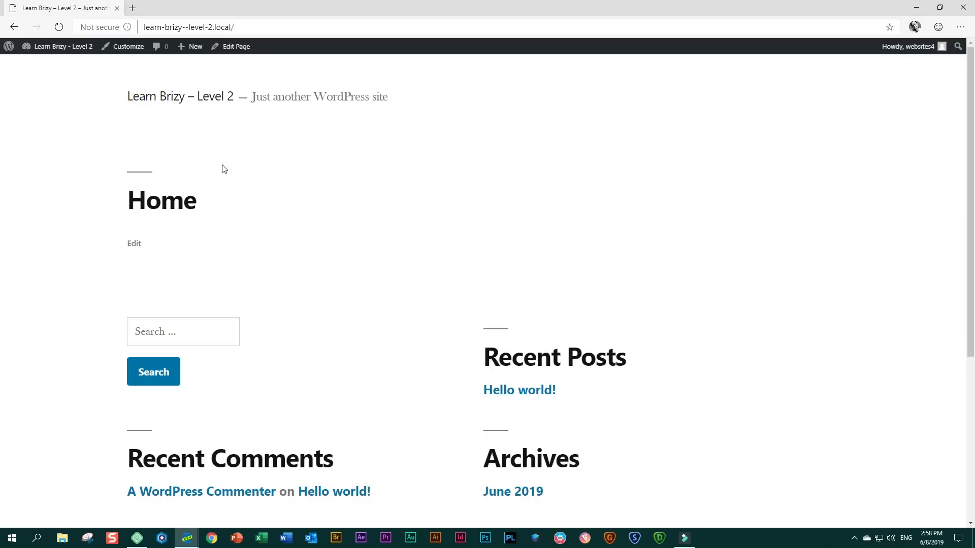
left_click(160, 103)
mouse_move(44, 47)
left_click(44, 65)
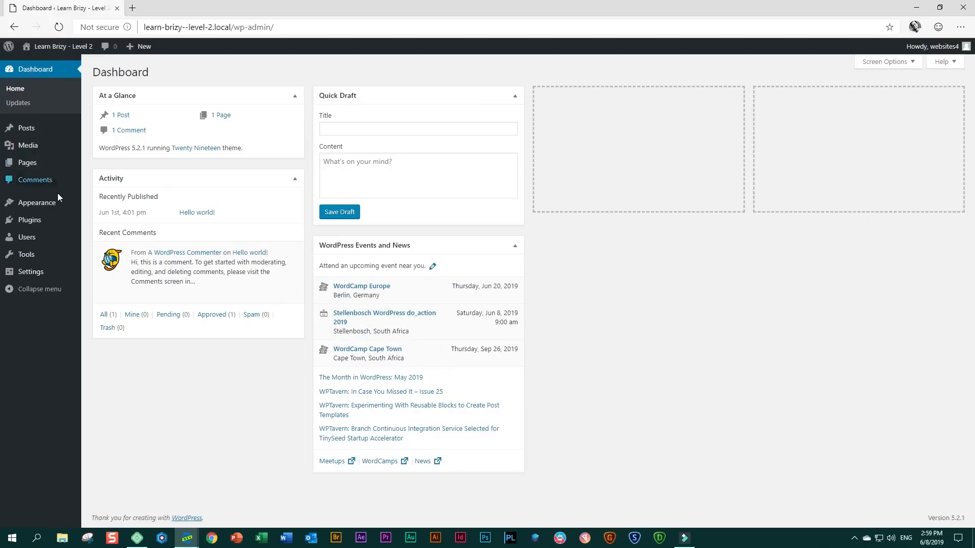
Create a new navigation menu named Main Menu
mouse_move(49, 204)
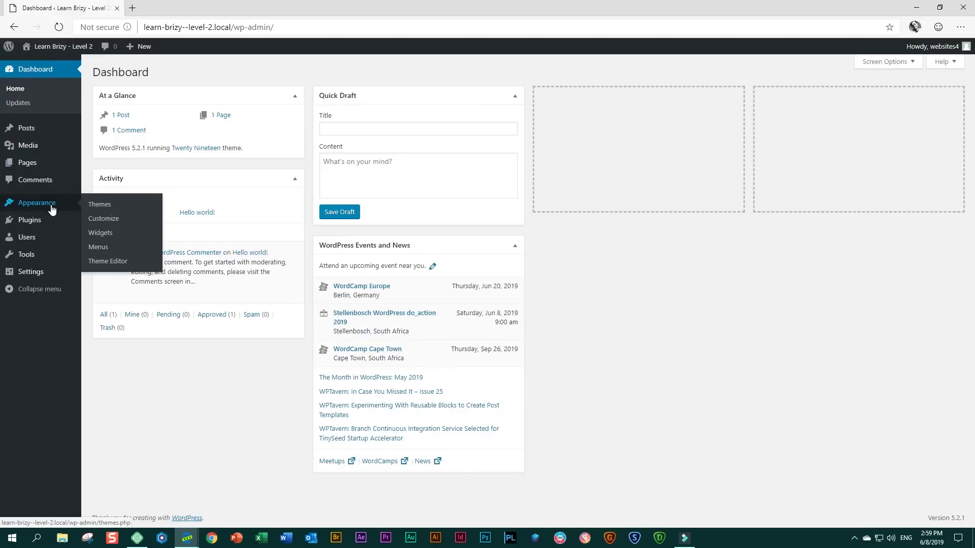
left_click(106, 252)
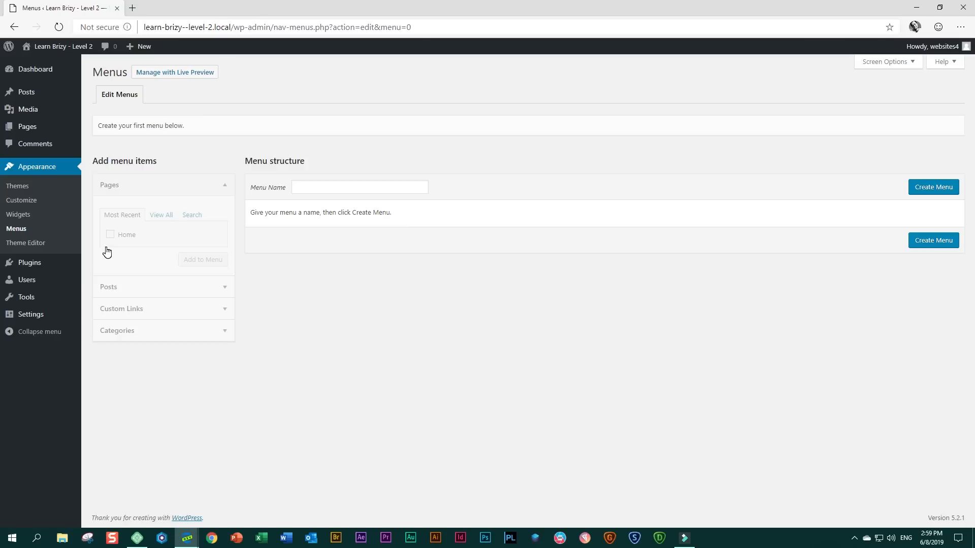
left_click(320, 188)
type("Main Menu")
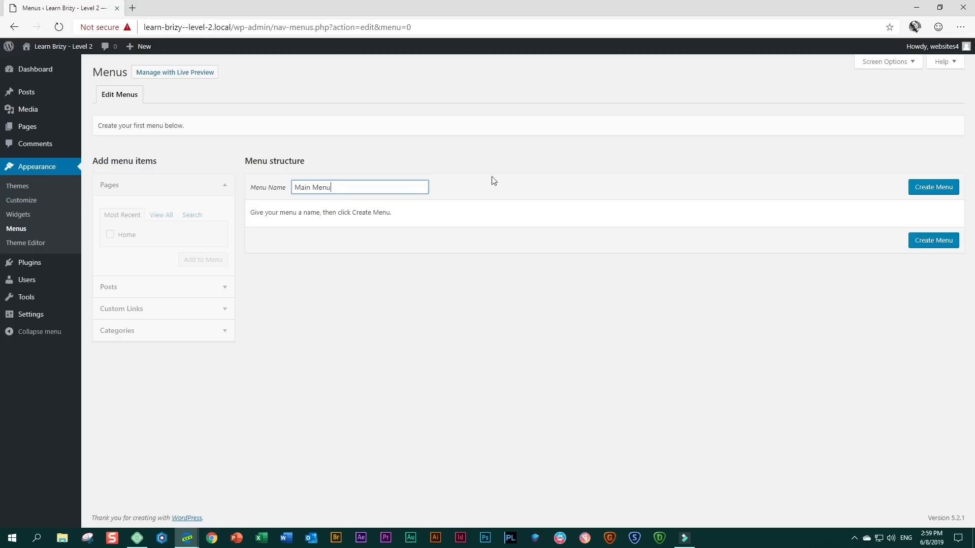
left_click(951, 193)
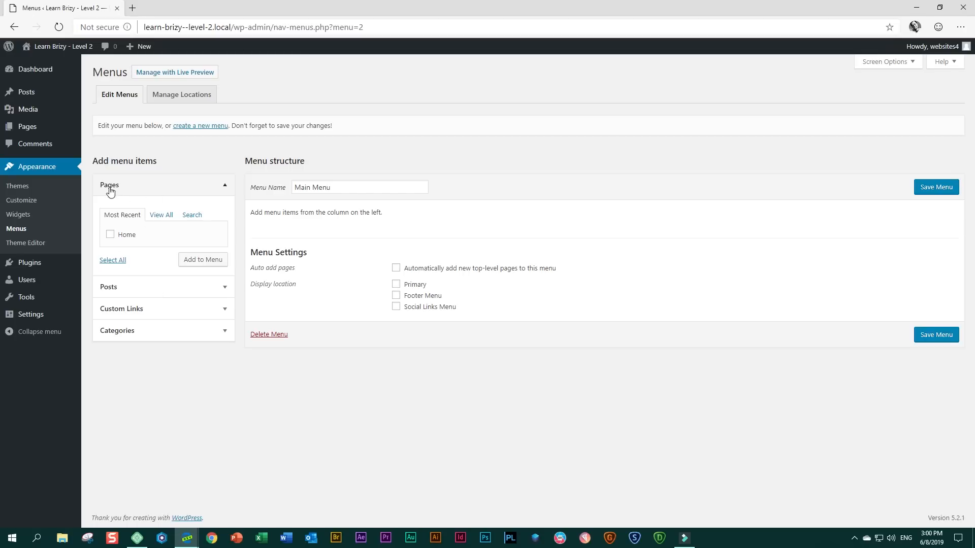
Add the Home page to Main Menu, assign the menu to the Primary display location, and save it
left_click(111, 236)
left_click(199, 268)
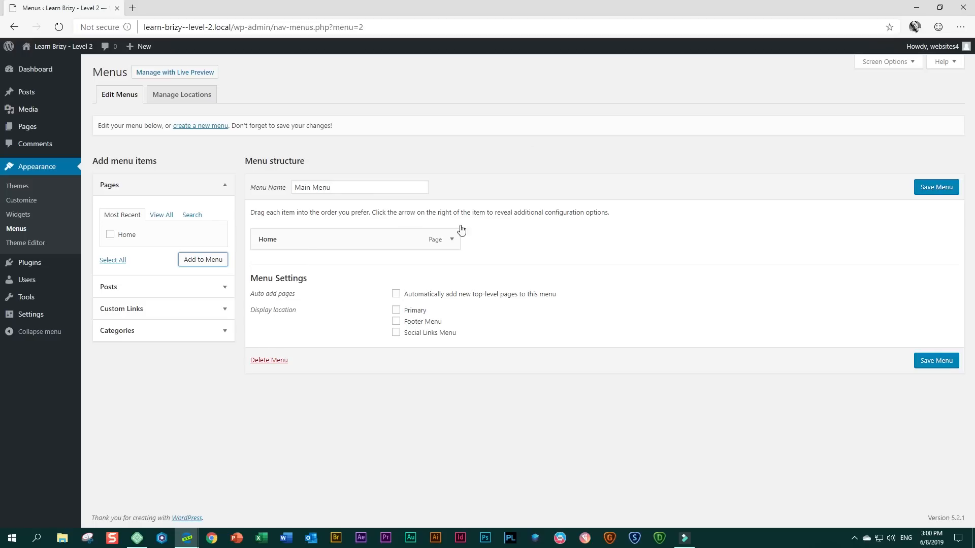
left_click(398, 312)
left_click(936, 361)
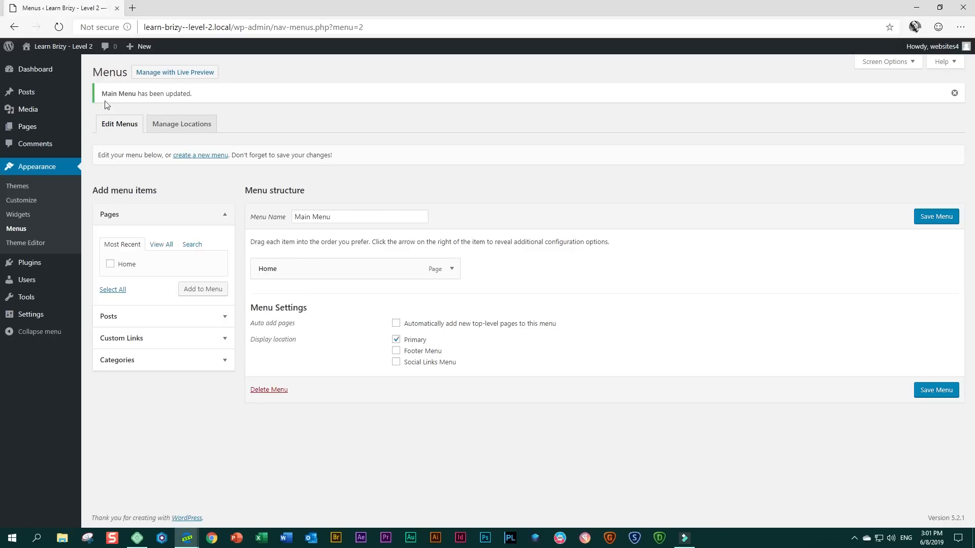
Visit the live site and follow the Home link in its navigation menu
mouse_move(51, 46)
left_click(36, 64)
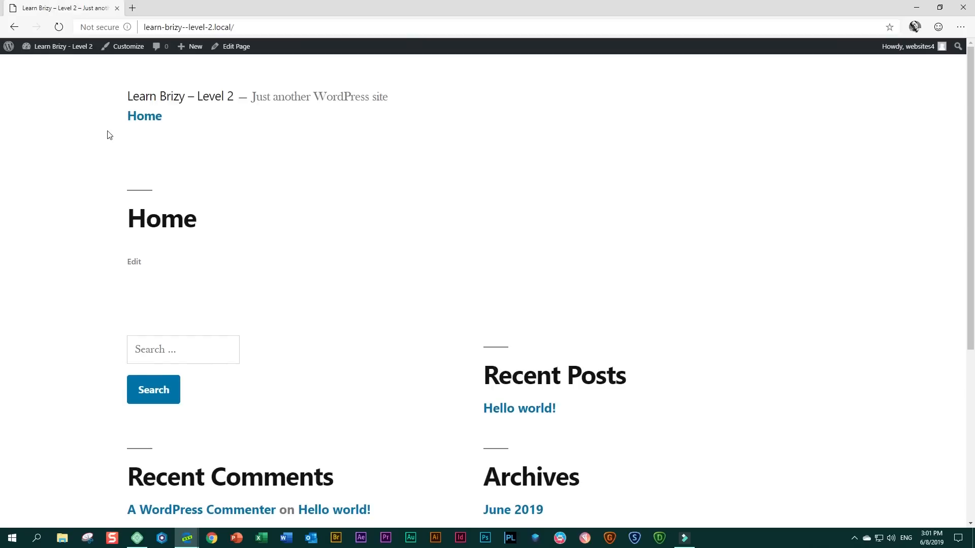
left_click(141, 120)
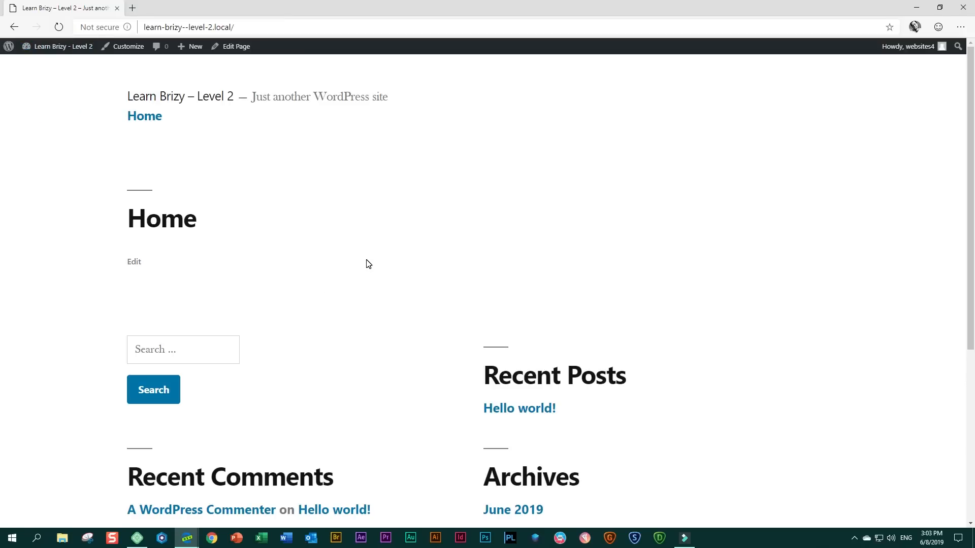
Open the admin dashboard in a separate browser tab, place it ahead of the live site's tab, and return to the dashboard
mouse_move(47, 51)
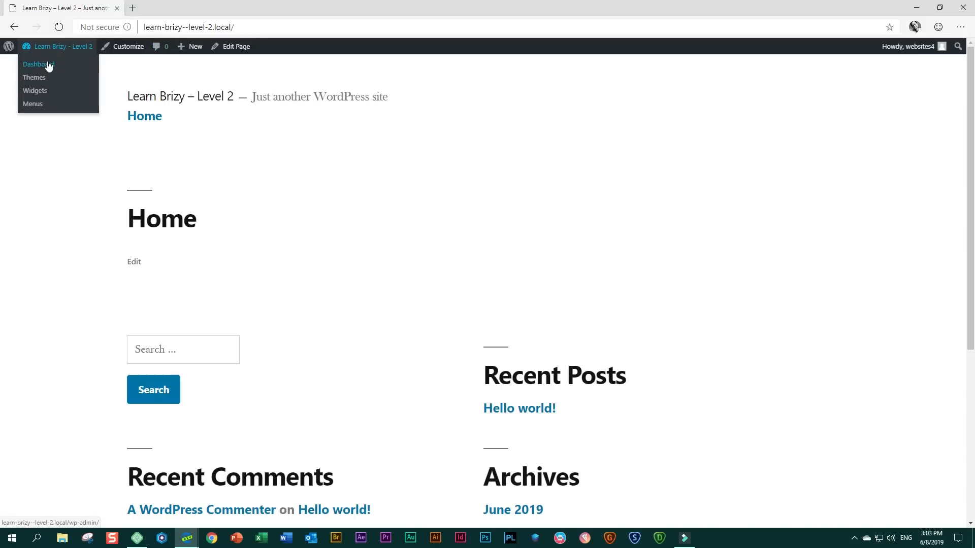
left_click(48, 65, "ctrl")
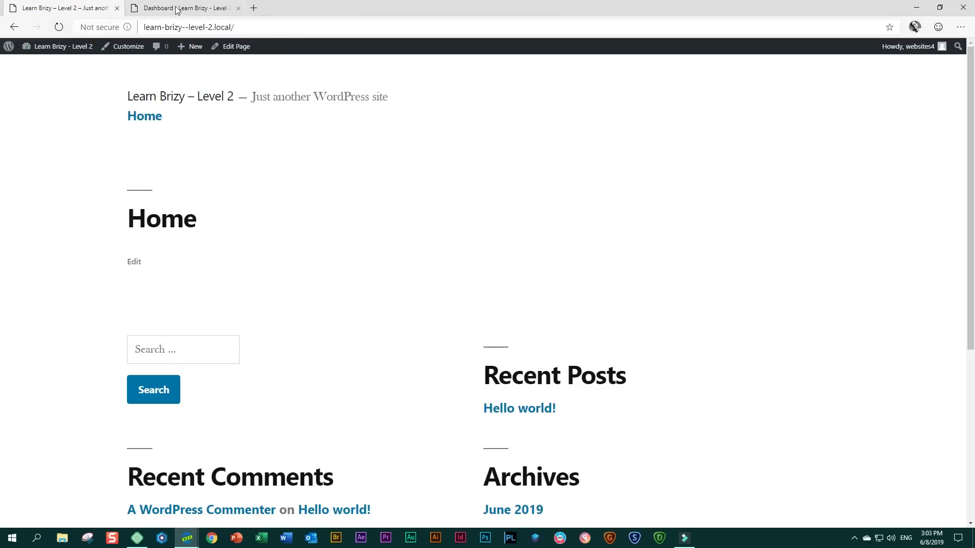
left_click(181, 9)
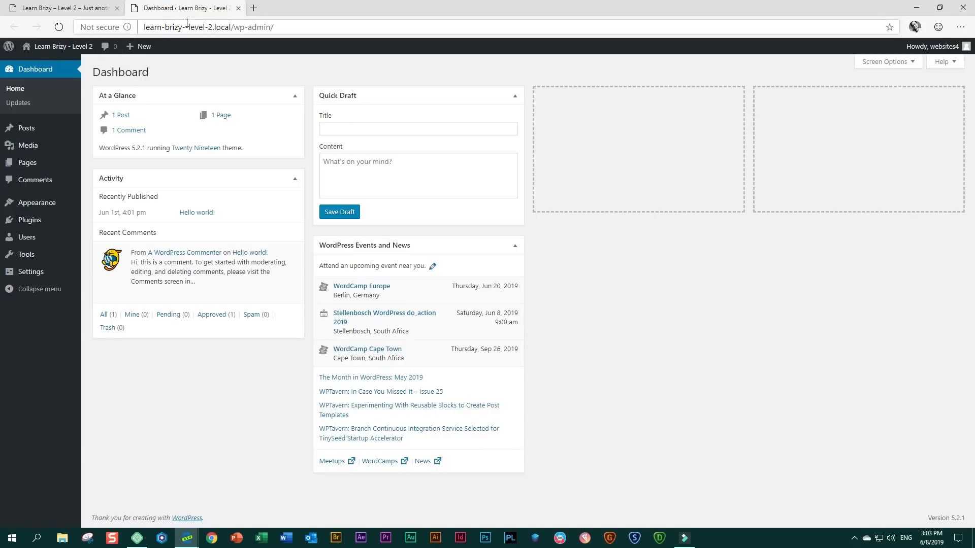
left_click_drag(183, 9, 103, 8)
left_click(147, 8)
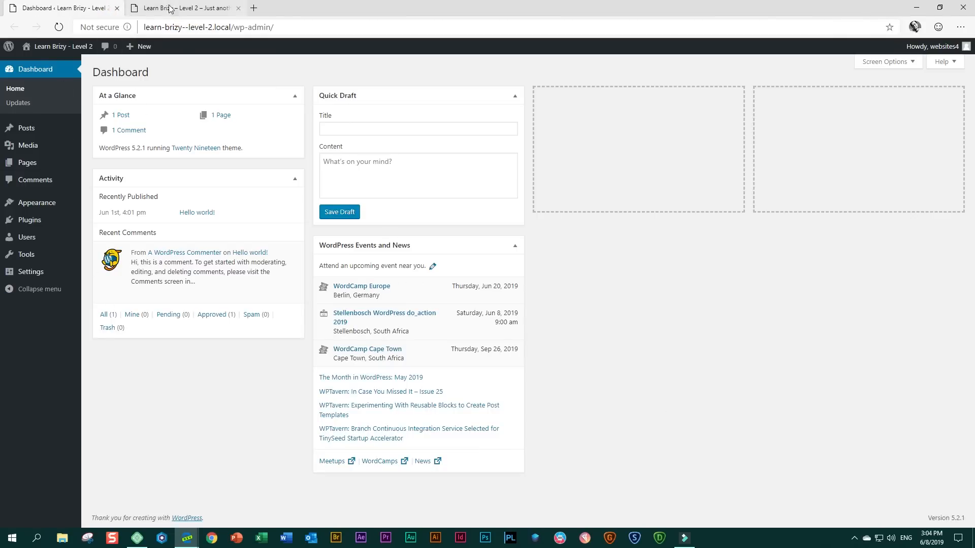
left_click(84, 8)
left_click(155, 8)
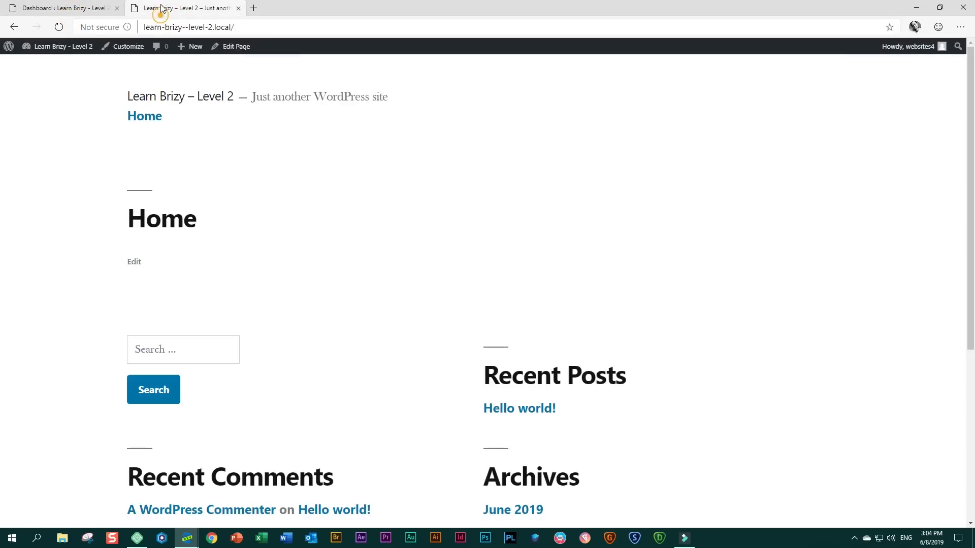
left_click(94, 8)
left_click(157, 8)
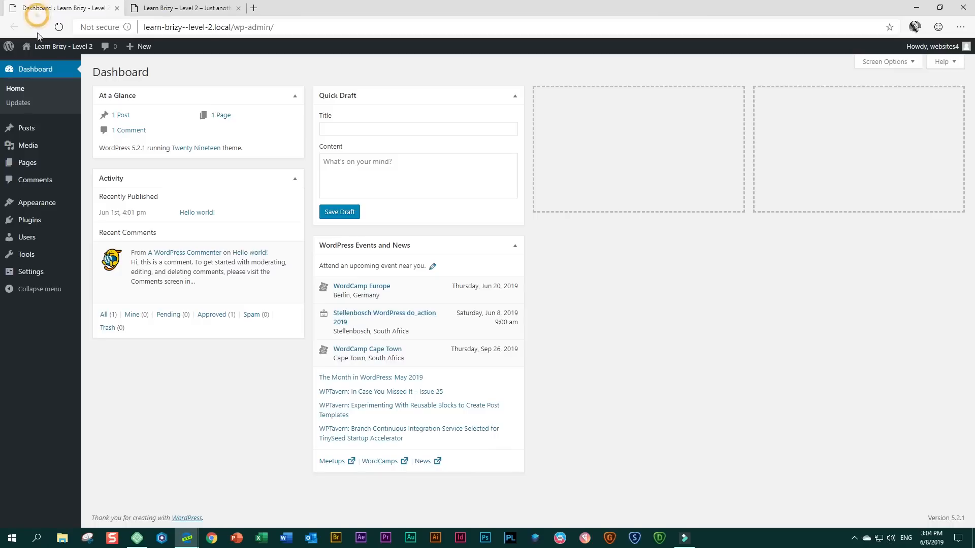
left_click(32, 4)
Open the installed themes list and compare the active Twenty Nineteen theme with the live site's front page
mouse_move(36, 204)
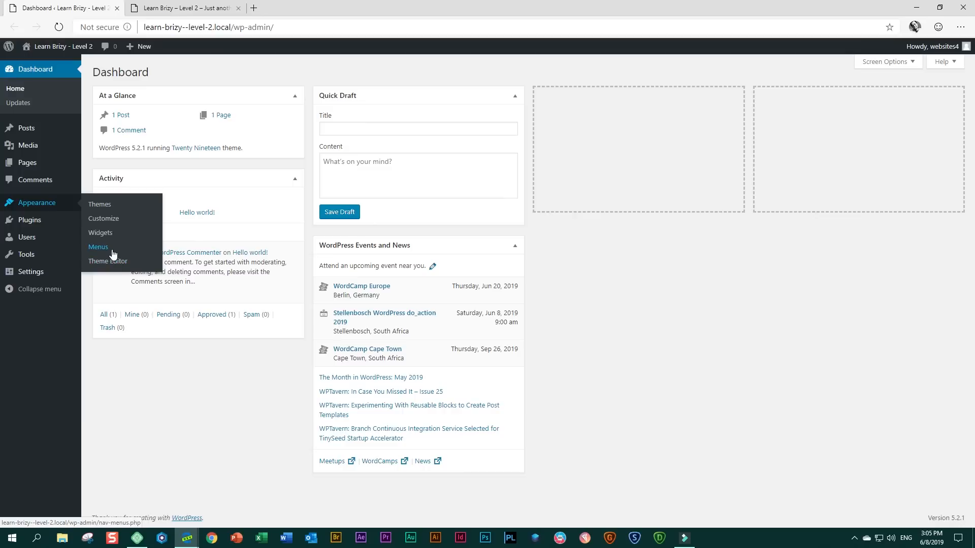
left_click(107, 208)
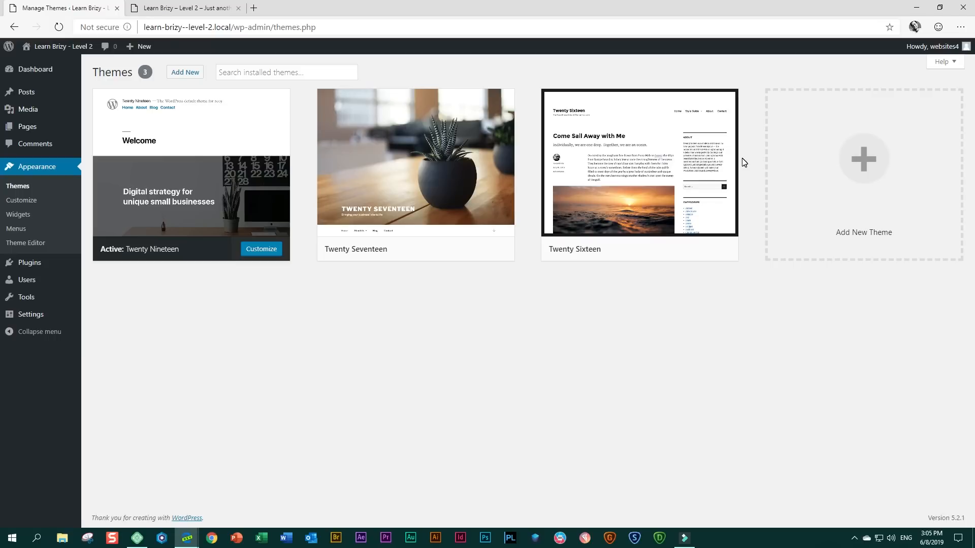
mouse_move(687, 152)
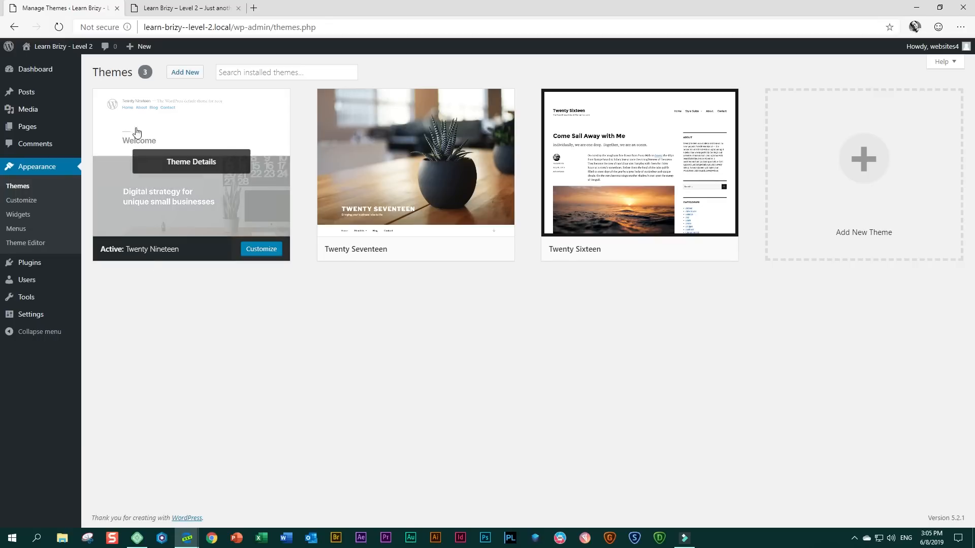
left_click(208, 9)
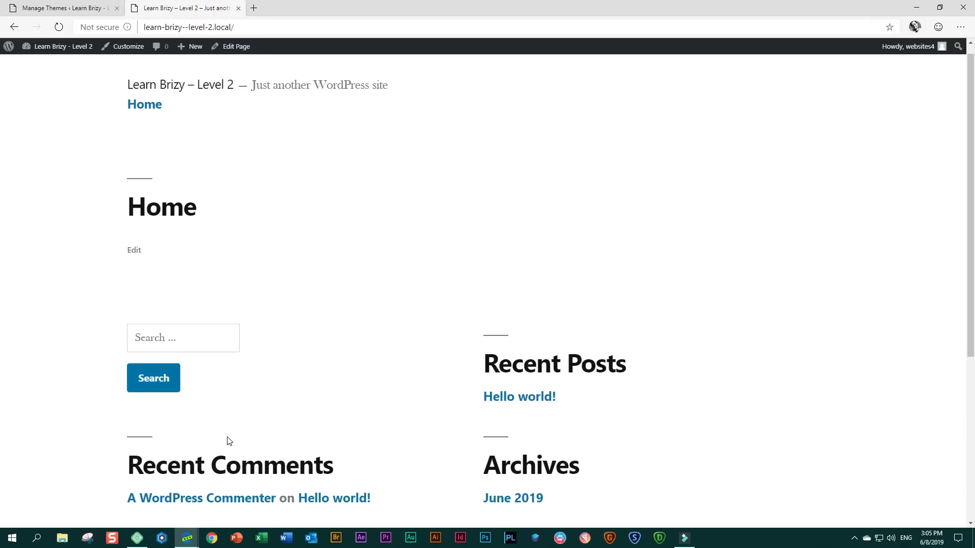
scroll(228, 442, "down", 5)
scroll(231, 440, "up", 5)
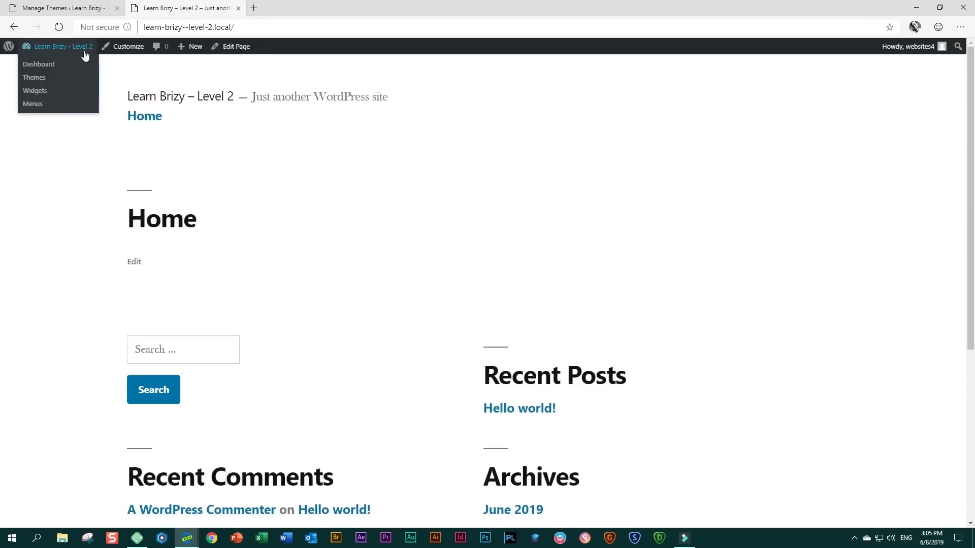
left_click(92, 7)
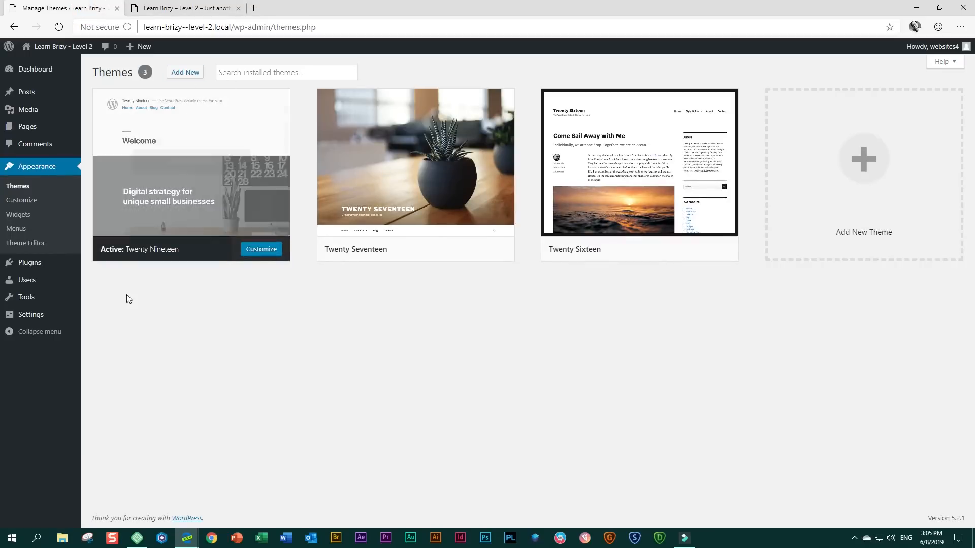
left_click(175, 8)
scroll(359, 324, "down", 3)
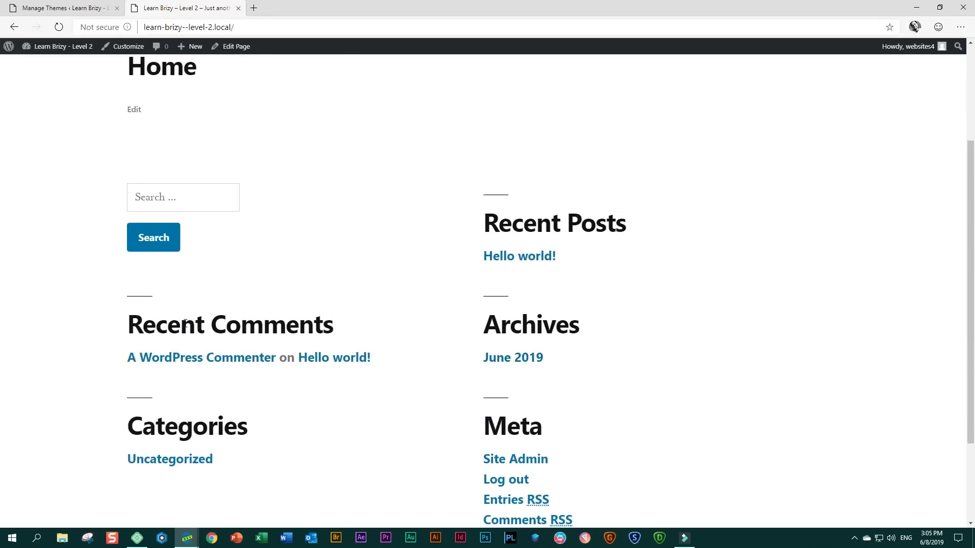
scroll(196, 327, "up", 3)
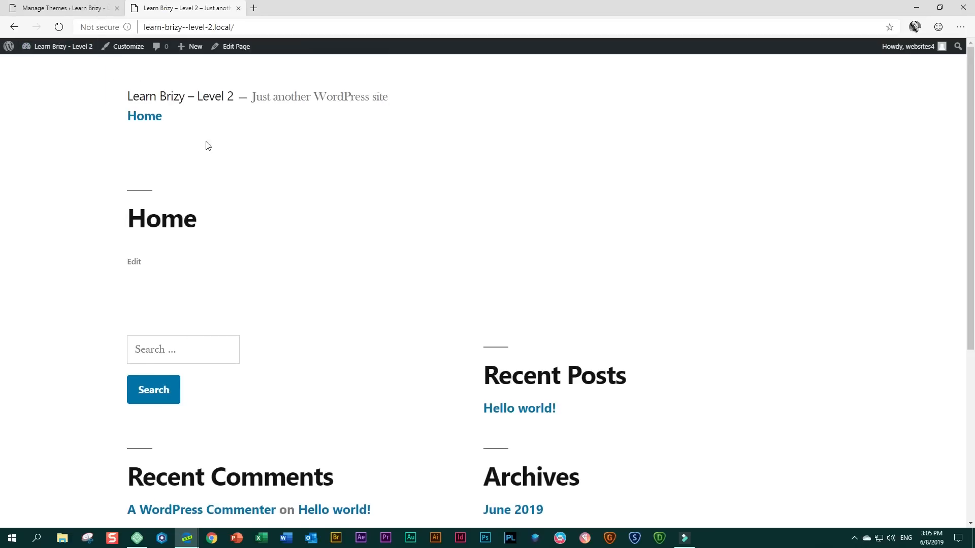
left_click(90, 8)
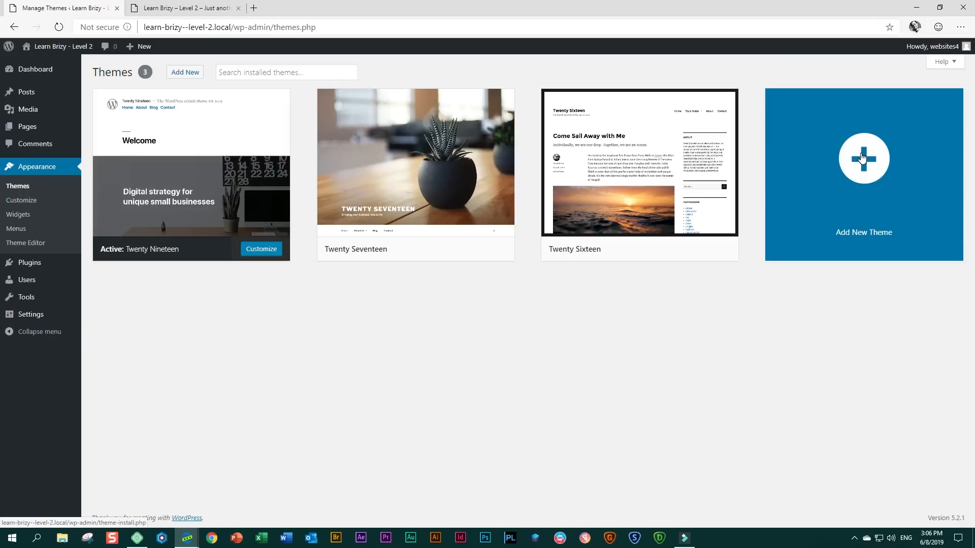
Start adding a new theme and look through the featured themes
left_click(861, 158)
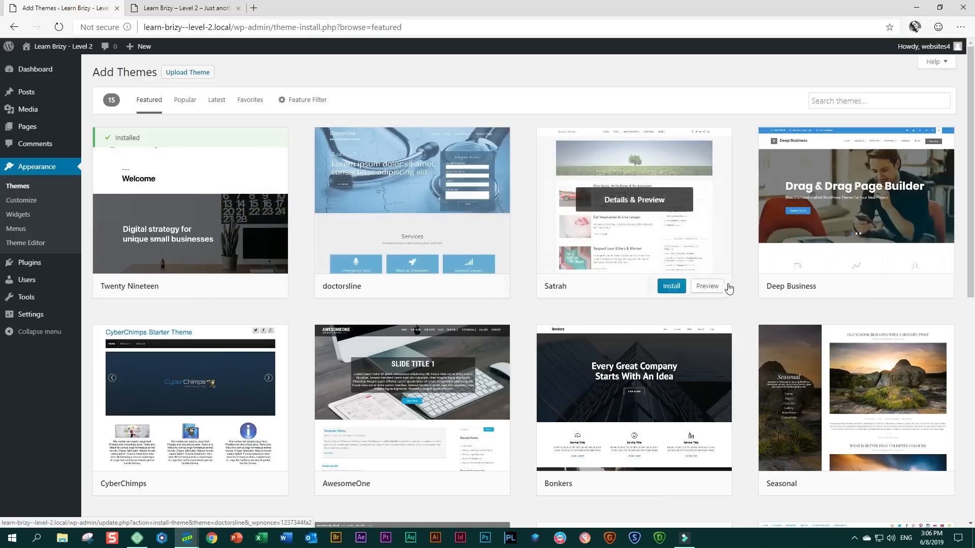
scroll(712, 320, "down", 4)
scroll(713, 320, "down", 5)
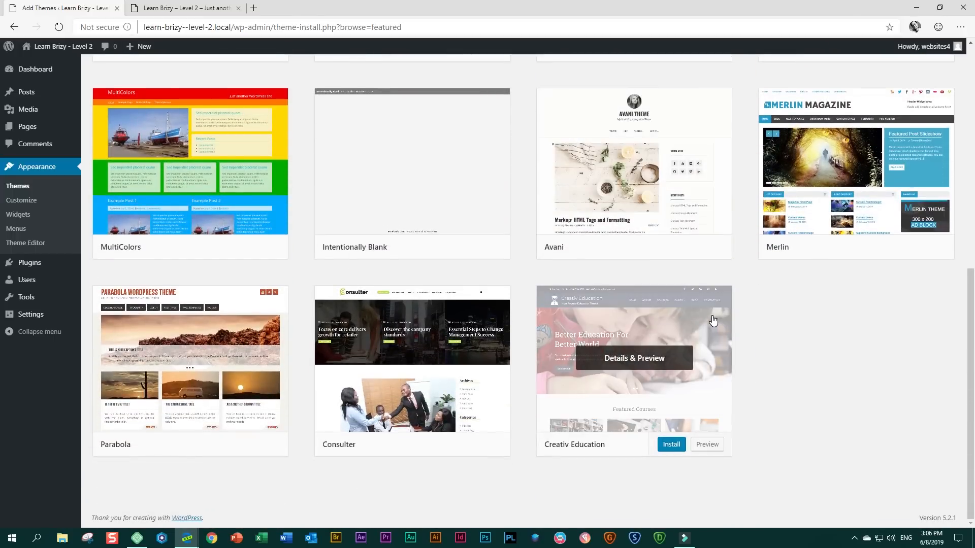
scroll(713, 320, "up", 9)
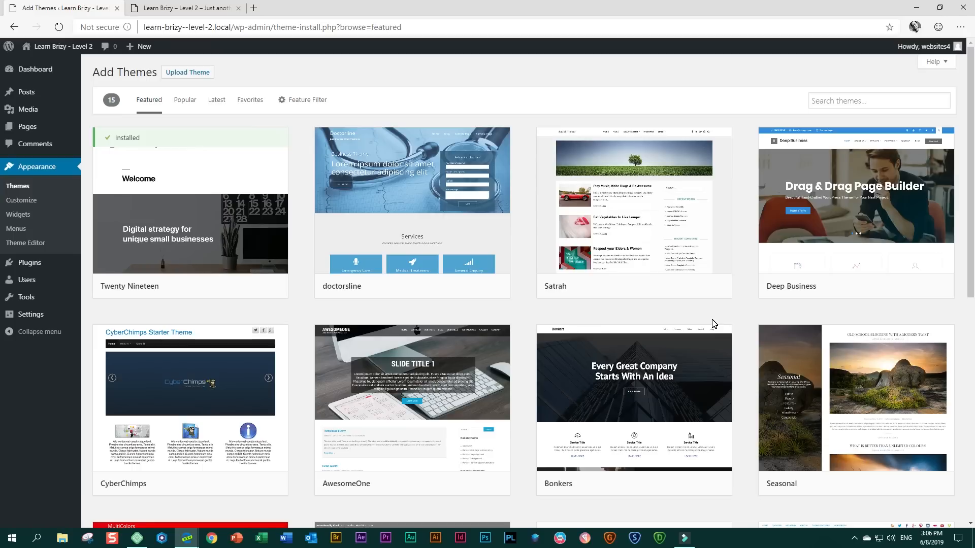
mouse_move(732, 297)
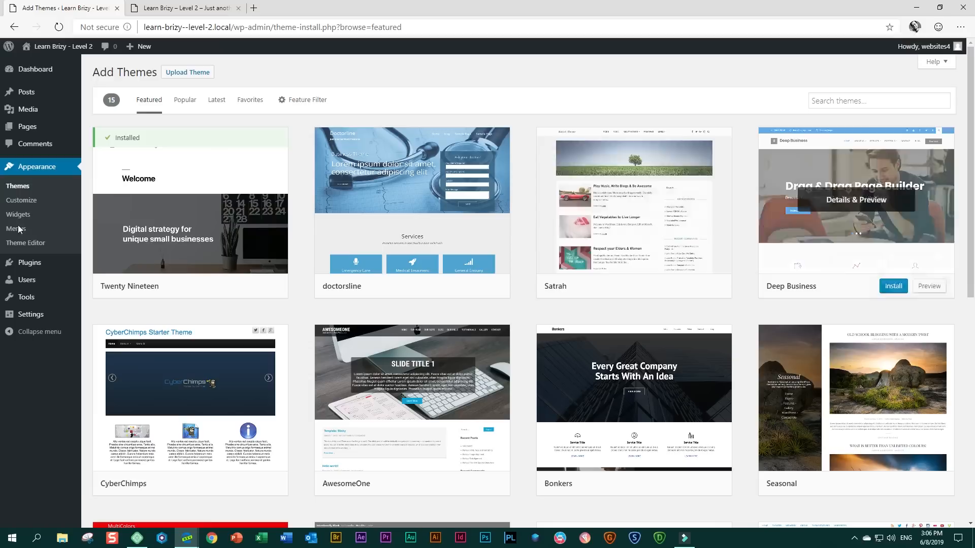
Search the theme directory for "page builder framework" and open the details and preview of the Page Builder Framework theme
left_click(867, 101)
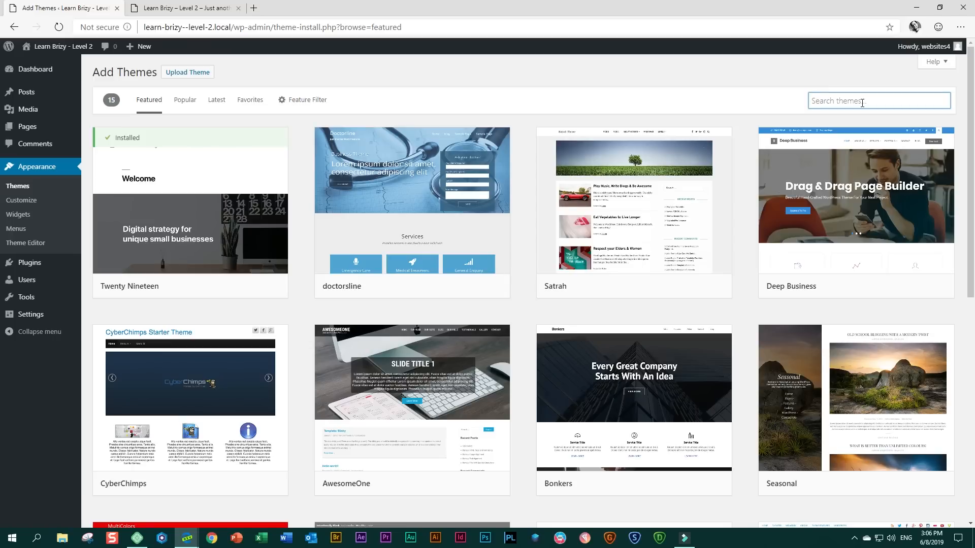
type("page builder freamework")
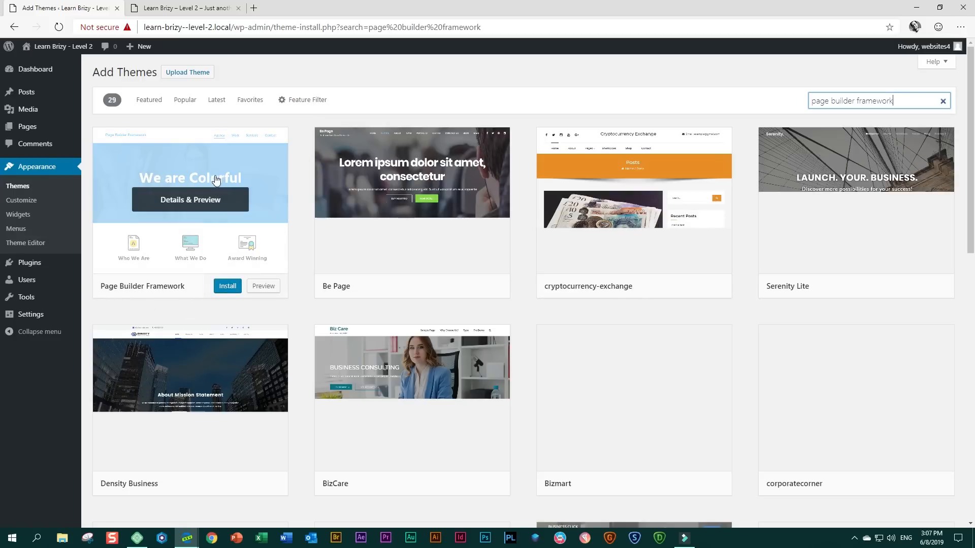
mouse_move(266, 201)
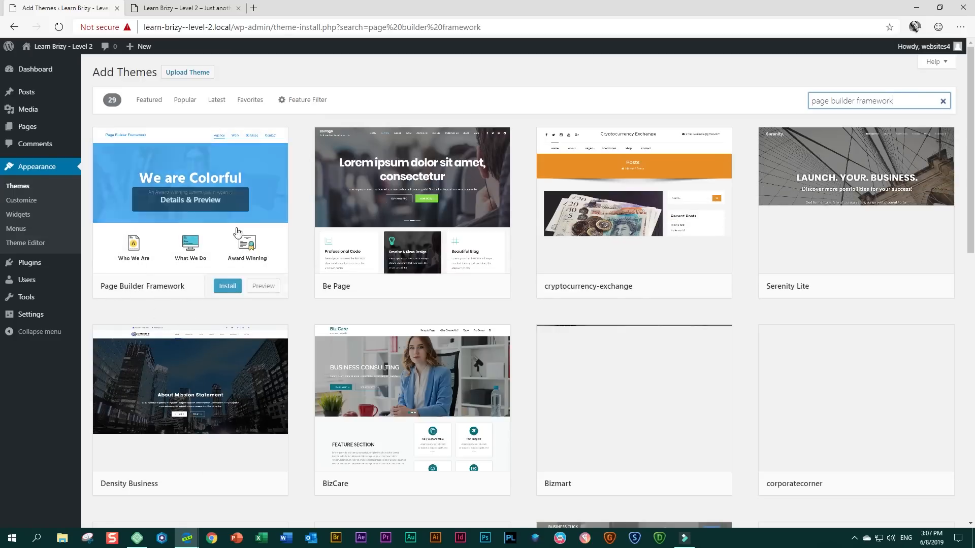
left_click(268, 201)
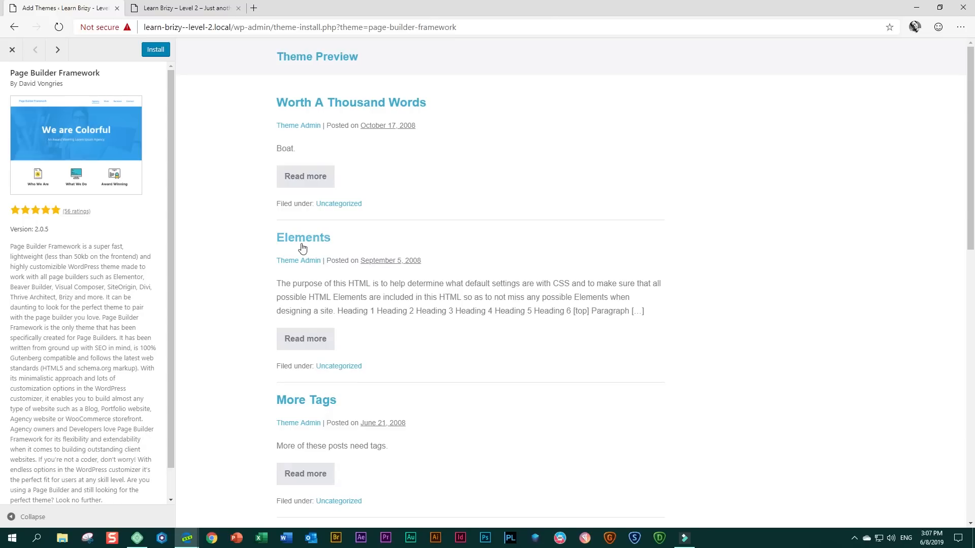
Compare the live site's current front page with the Page Builder Framework preview, ending on the theme preview
left_click(183, 6)
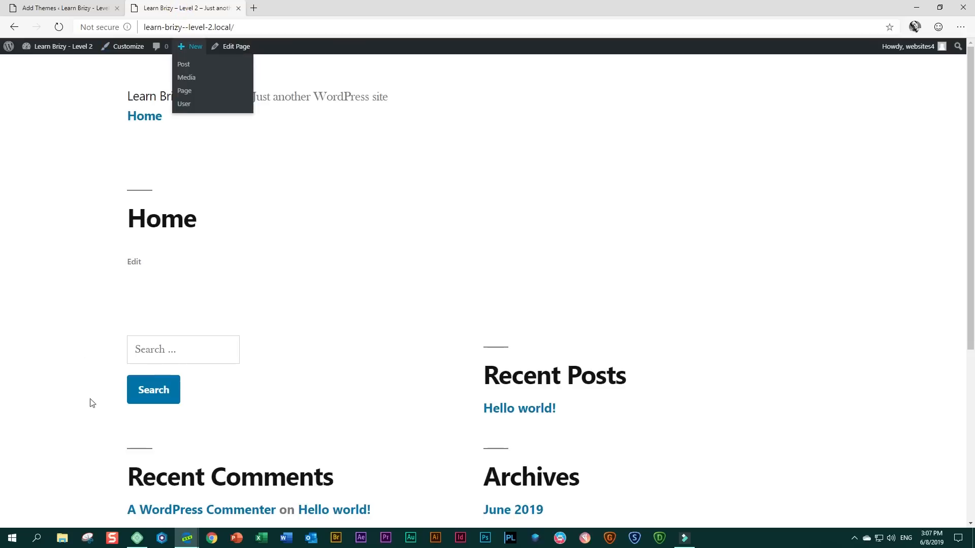
left_click(58, 8)
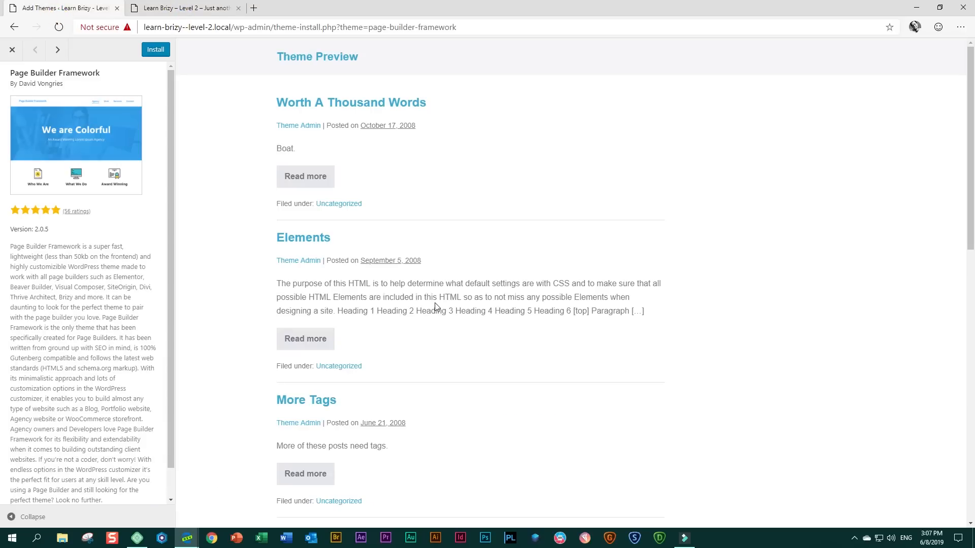
left_click(185, 7)
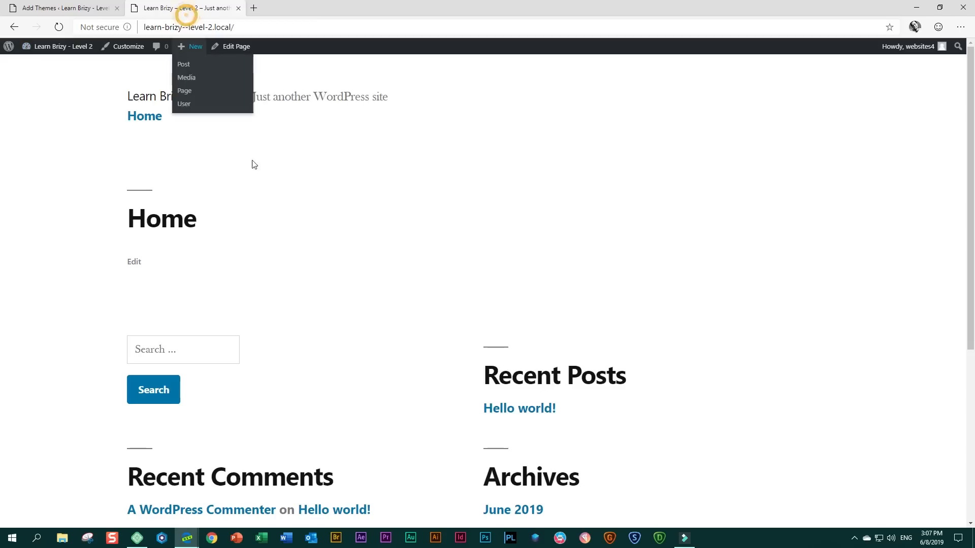
scroll(403, 400, "down", 3)
scroll(402, 400, "up", 3)
left_click(84, 7)
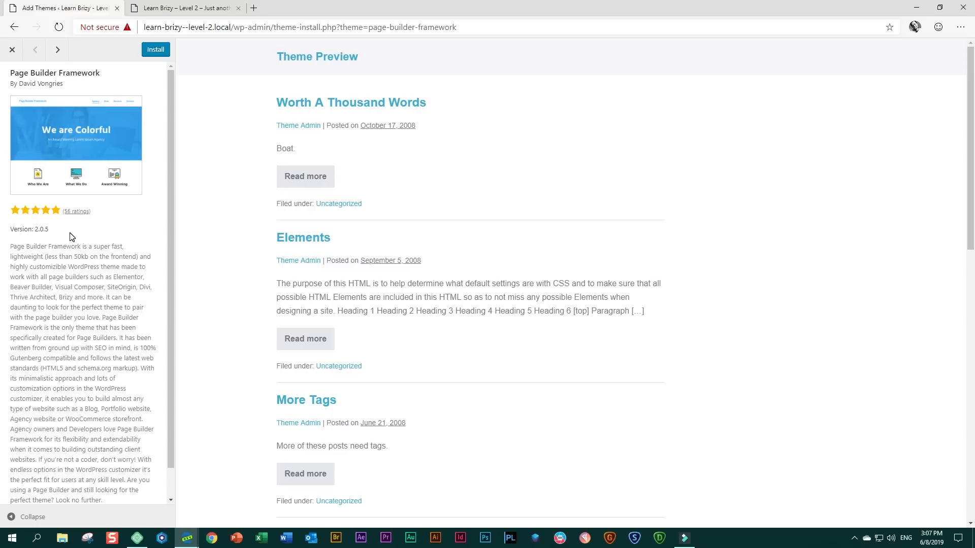
Install the Page Builder Framework theme and check the live site's front page before returning to the theme results
left_click(12, 51)
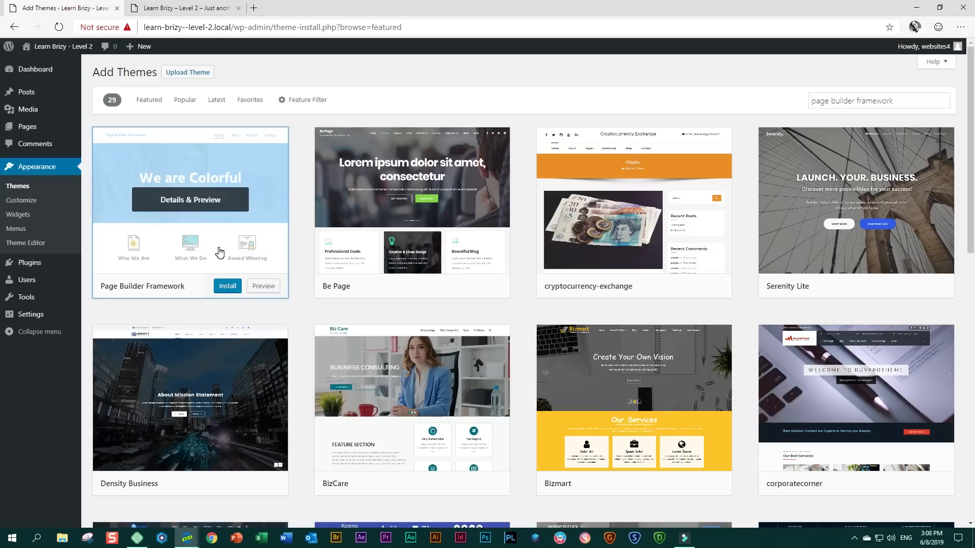
left_click(225, 288)
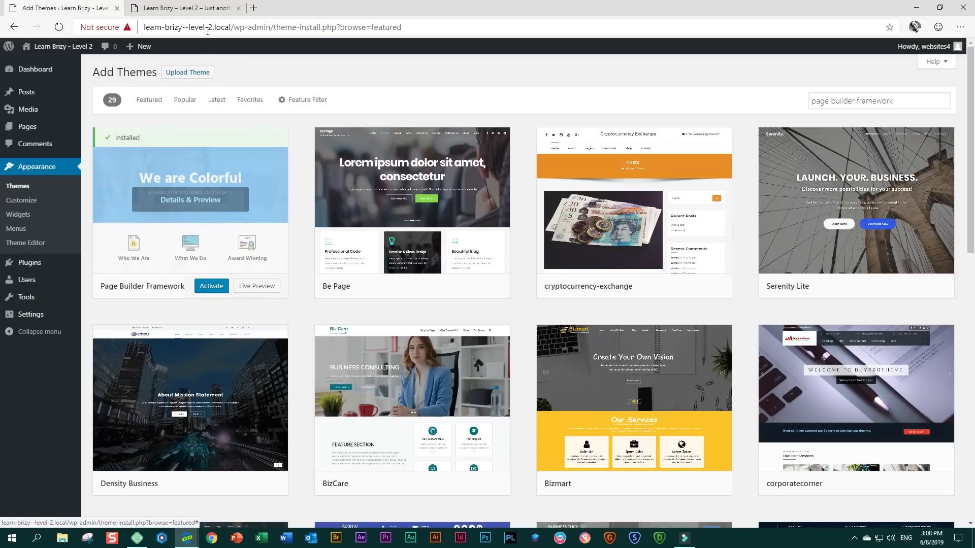
left_click(188, 8)
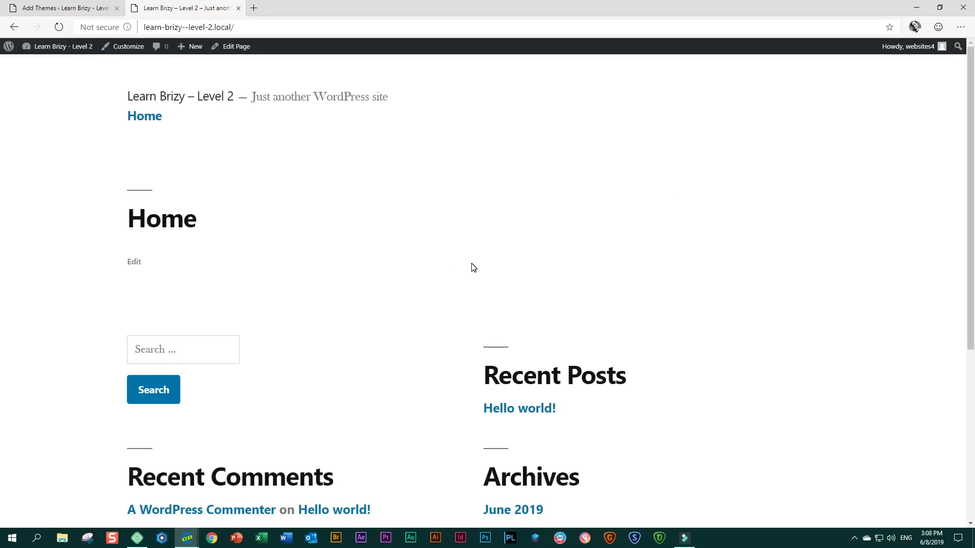
left_click(59, 27)
left_click(99, 9)
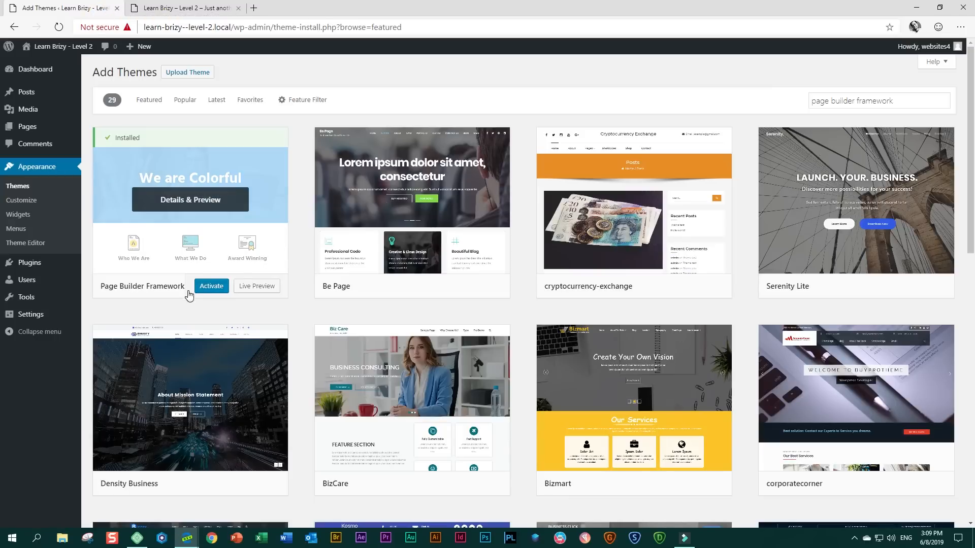
Activate the Page Builder Framework theme and dismiss the activation notice
left_click(211, 287)
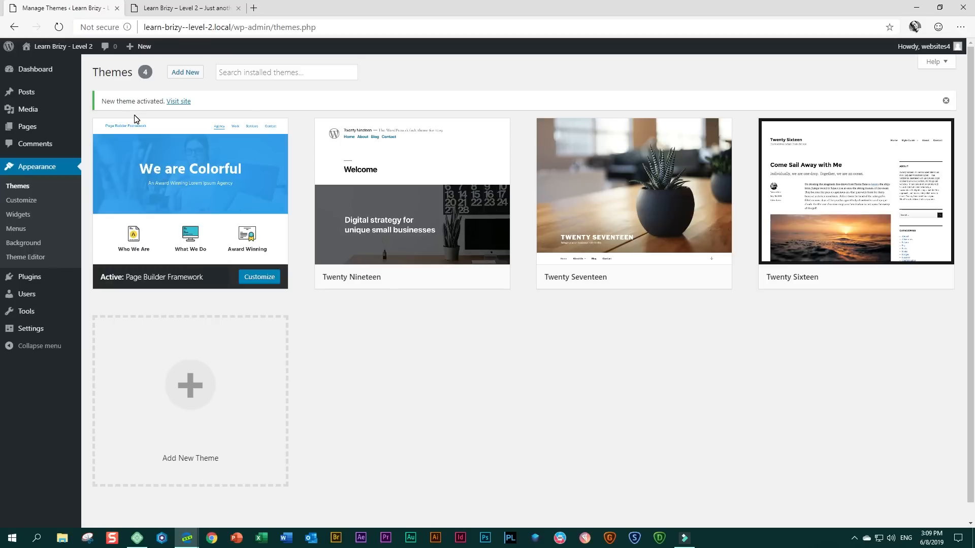
left_click(946, 101)
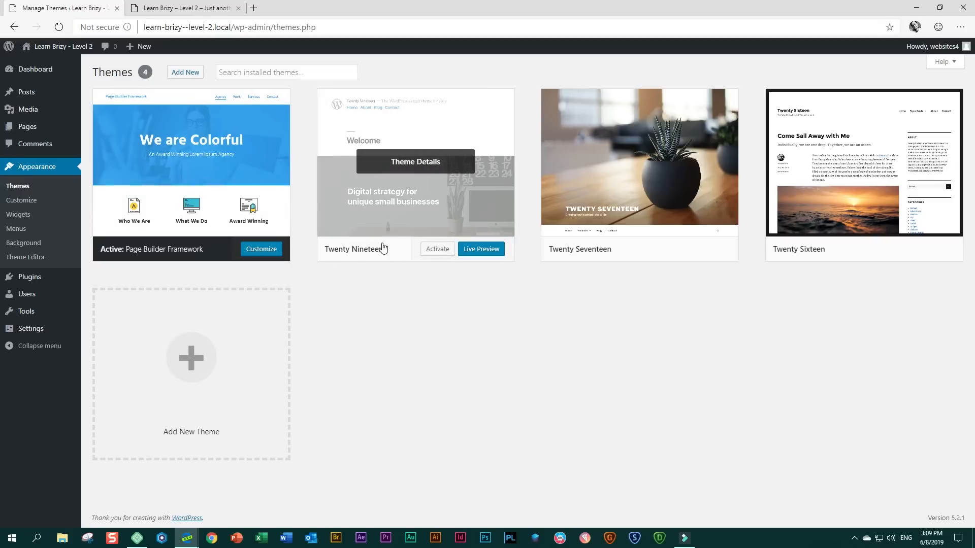
left_click(437, 249)
Reload the live site's front page to view it with the newly activated theme
left_click(190, 14)
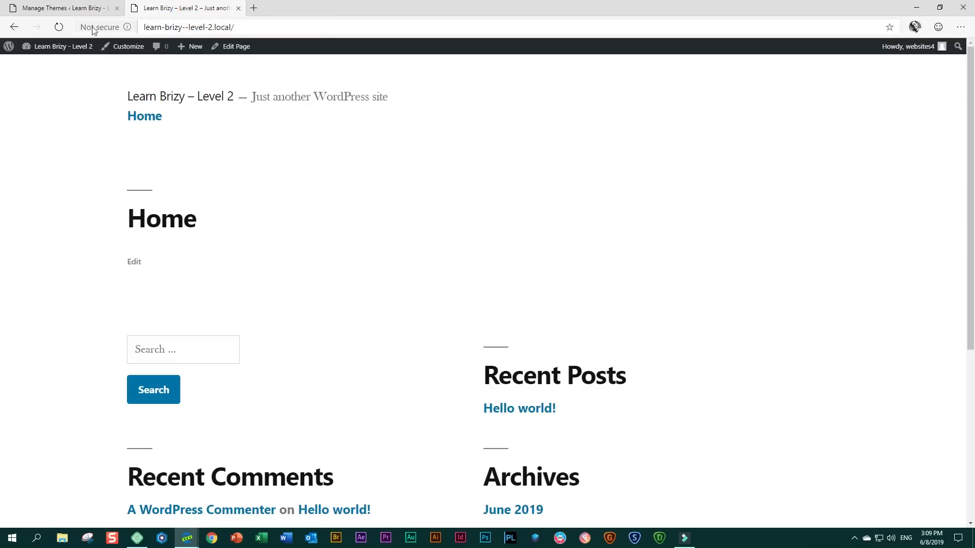
mouse_move(89, 47)
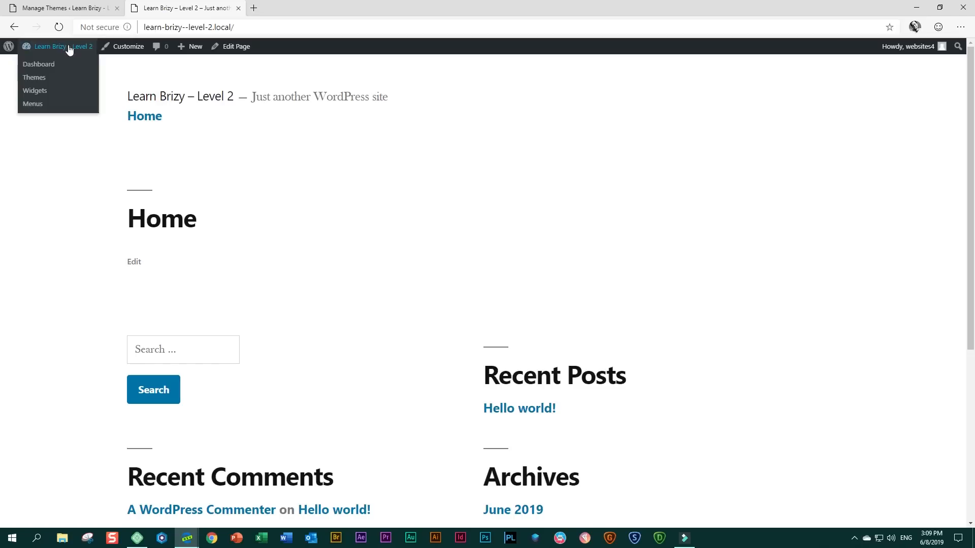
left_click(62, 28)
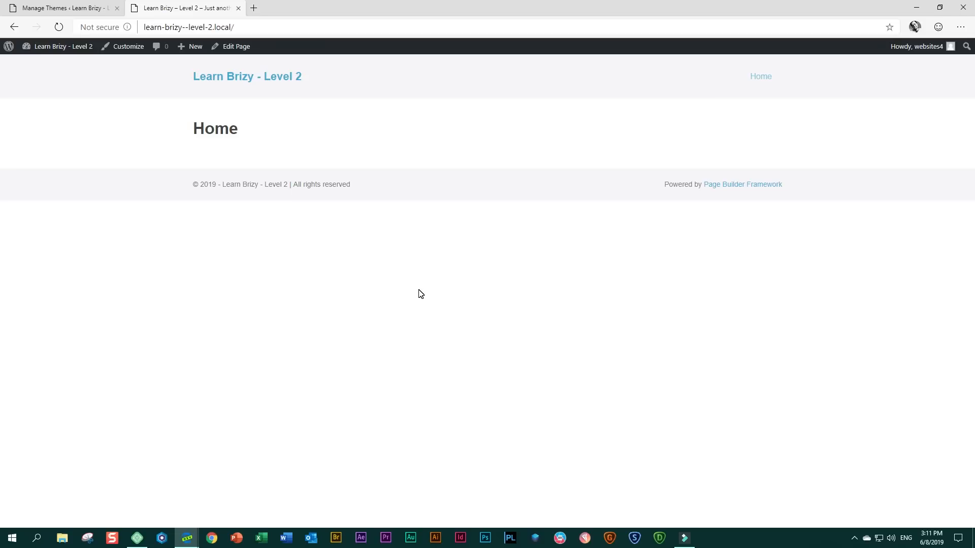
Delete the unused Twenty Sixteen theme from the installed themes
left_click(67, 13)
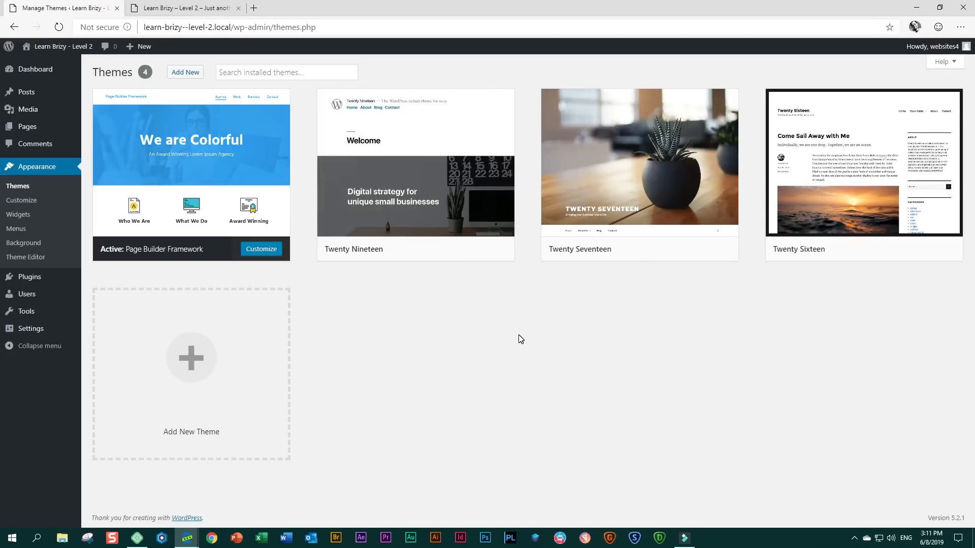
mouse_move(872, 210)
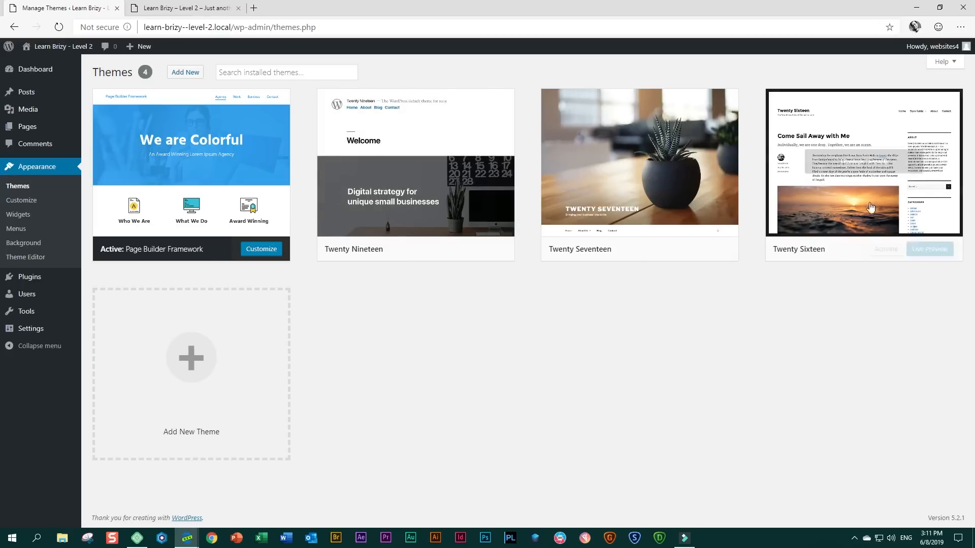
left_click(882, 143)
left_click(874, 502)
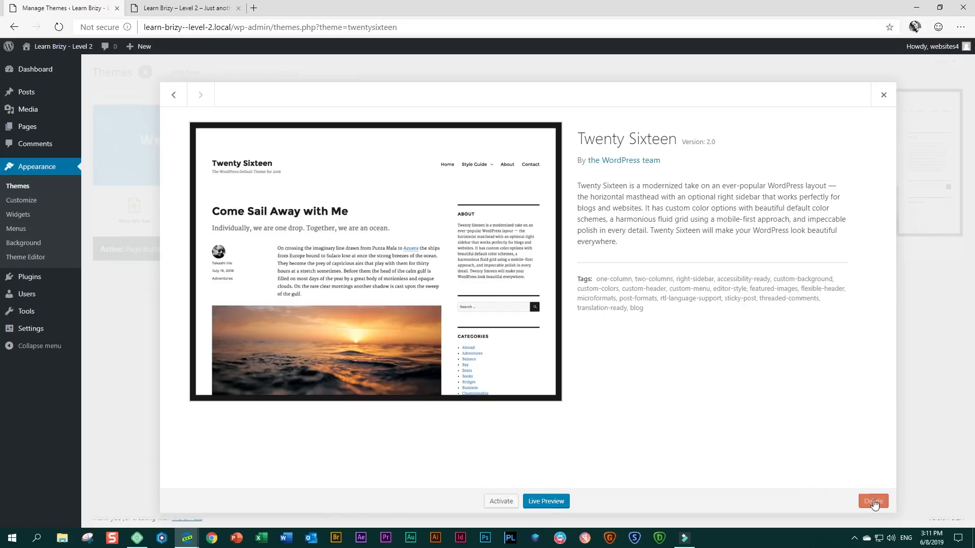
left_click(533, 101)
Delete the unused Twenty Seventeen theme from the installed themes
left_click(683, 138)
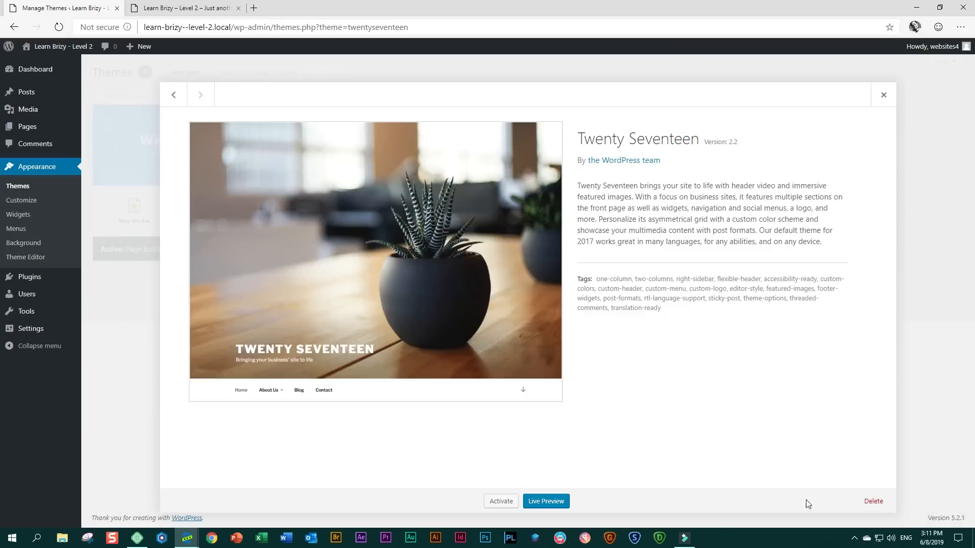
left_click(873, 502)
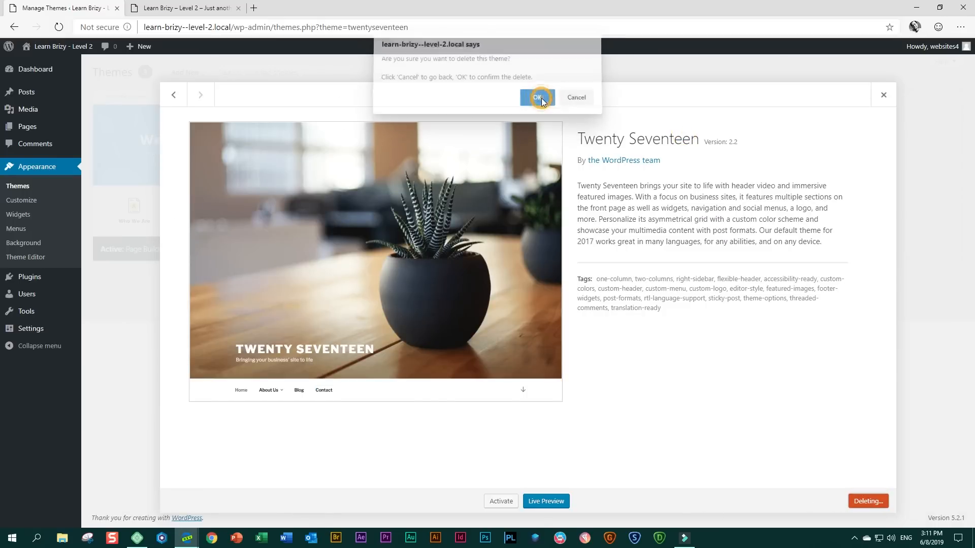
left_click(541, 98)
Delete the unused Twenty Nineteen theme from the installed themes
left_click(482, 121)
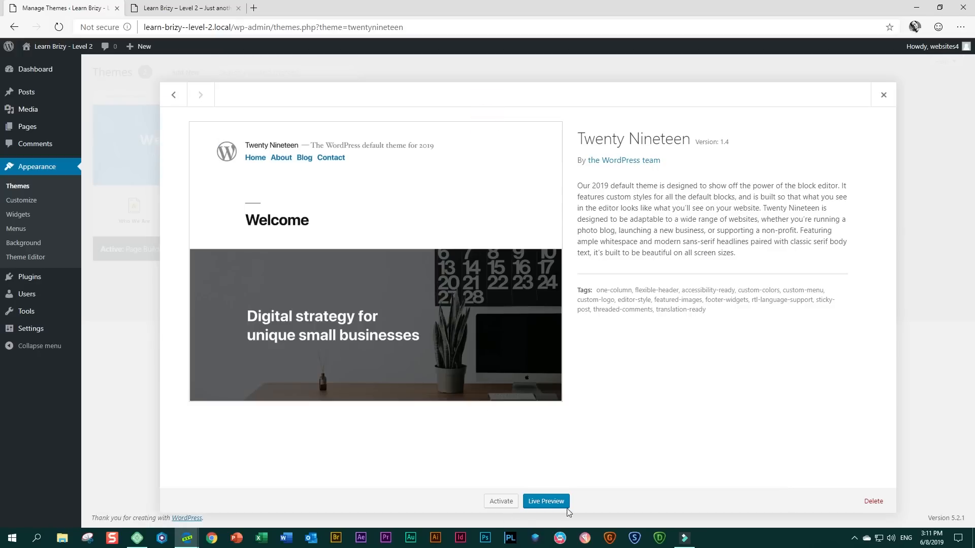
left_click(874, 501)
left_click(535, 100)
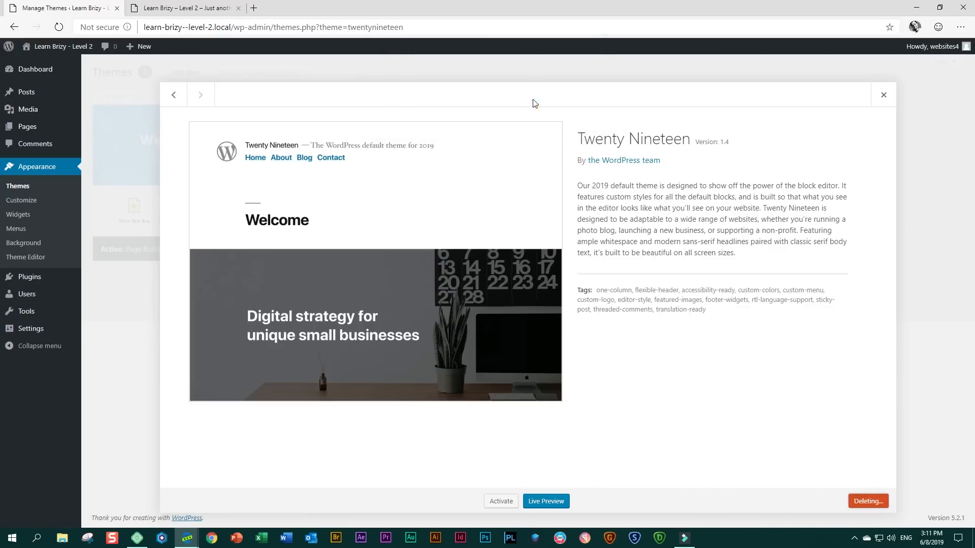
Review the active Page Builder Framework theme's details and compare them with the live site's front page
left_click(245, 126)
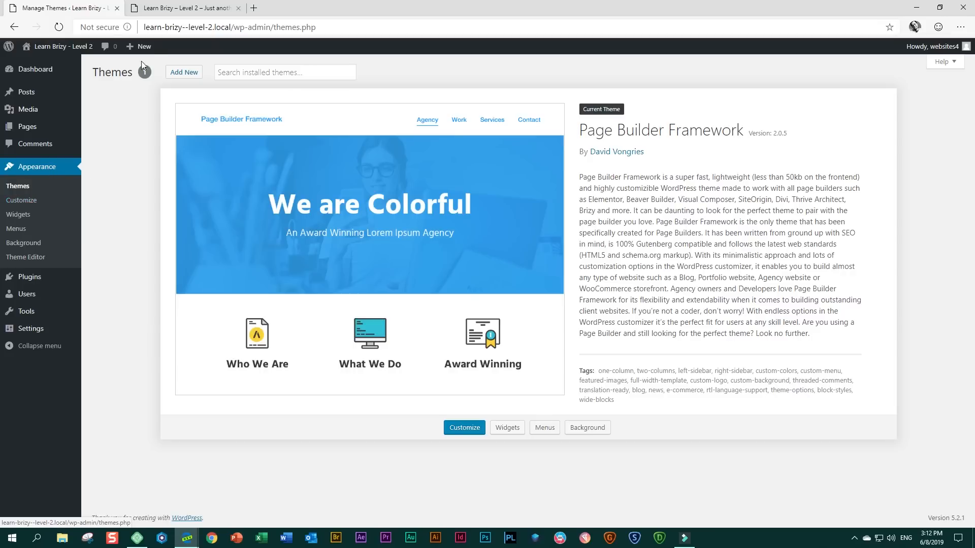
left_click(170, 8)
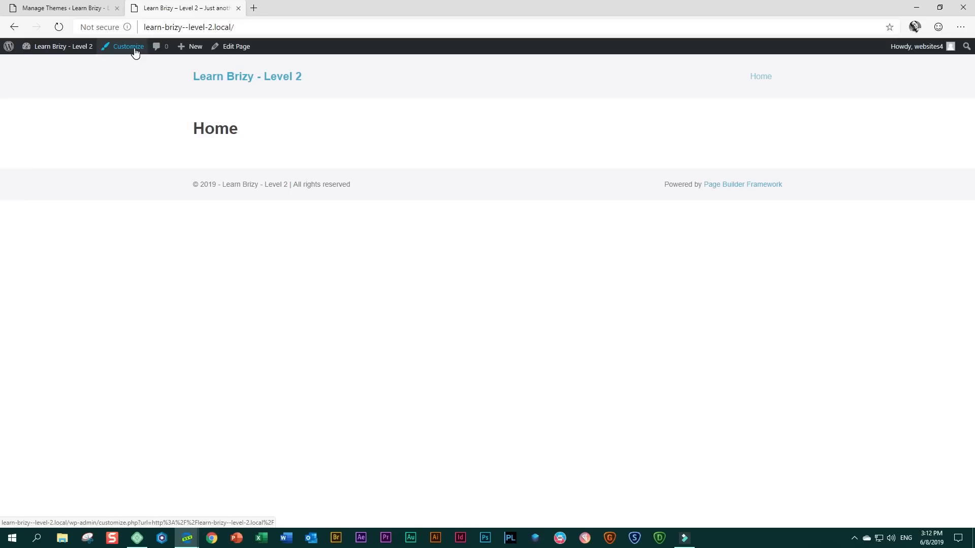
left_click(76, 8)
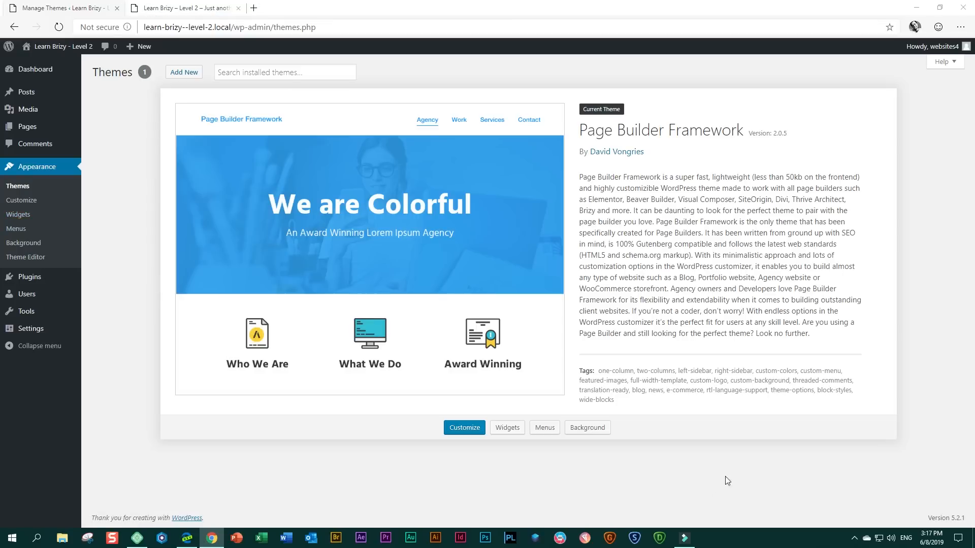
Start customizing the active theme and enable the ScrollTop arrow in the General layout settings
left_click(463, 430)
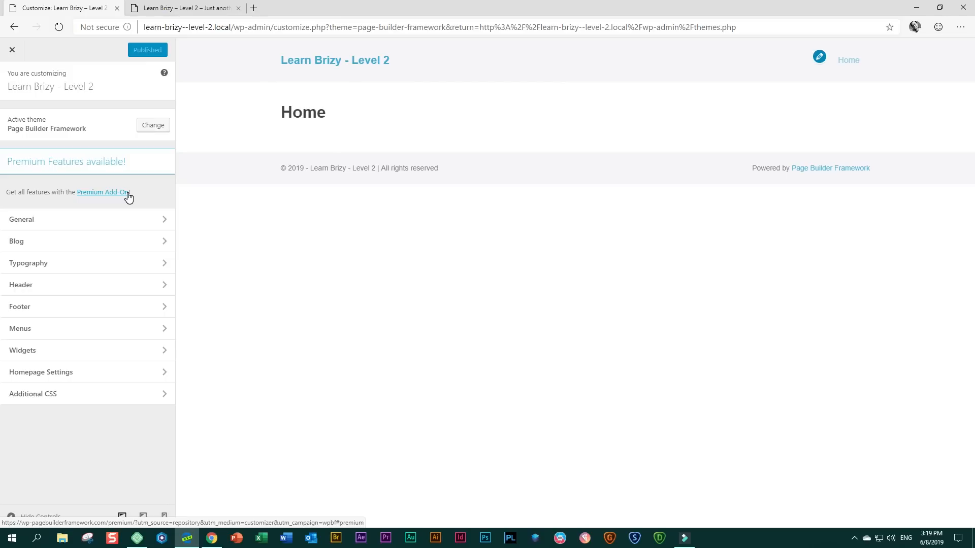
left_click(69, 222)
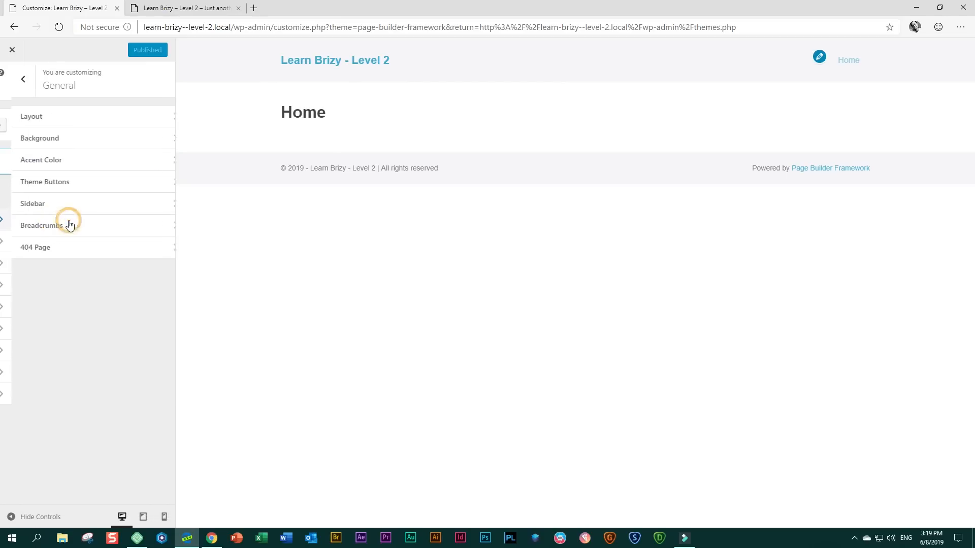
left_click(43, 119)
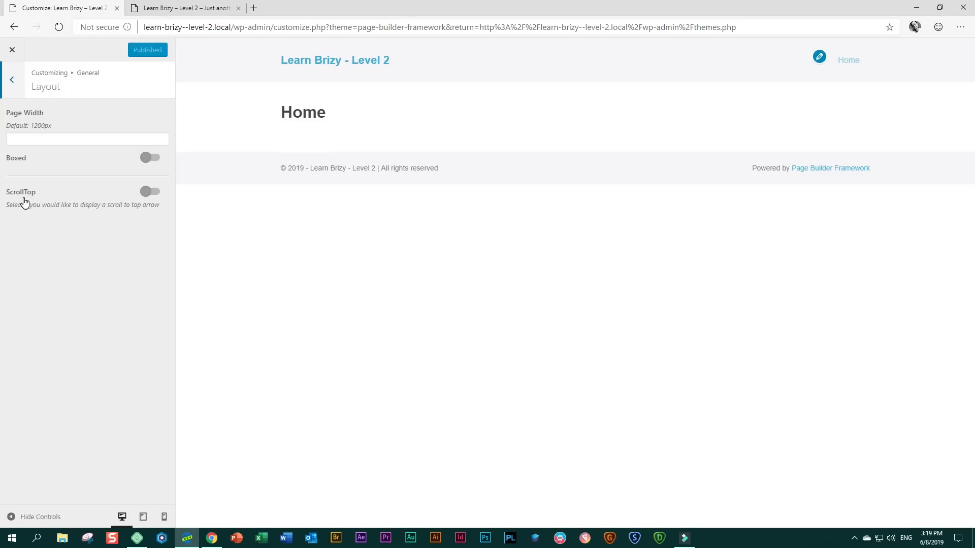
left_click(153, 196)
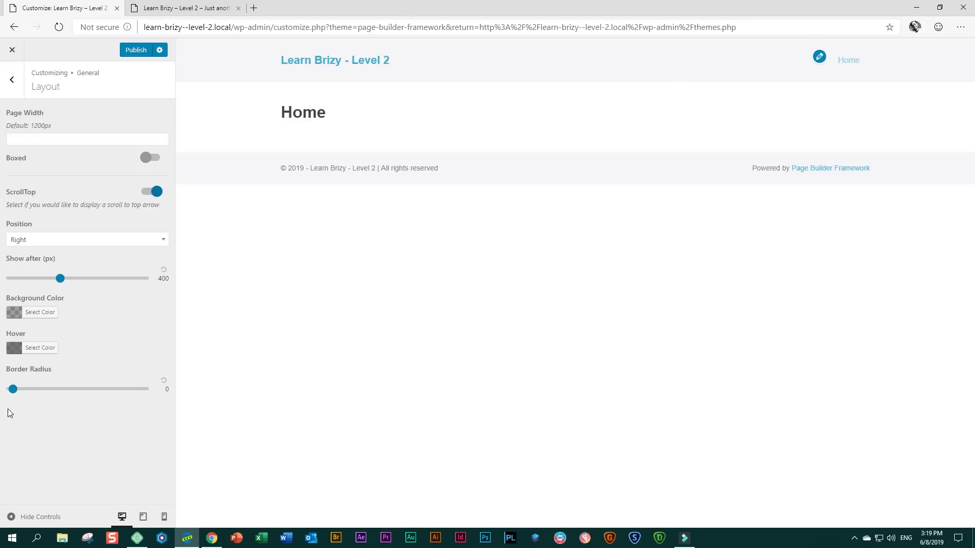
left_click(17, 89)
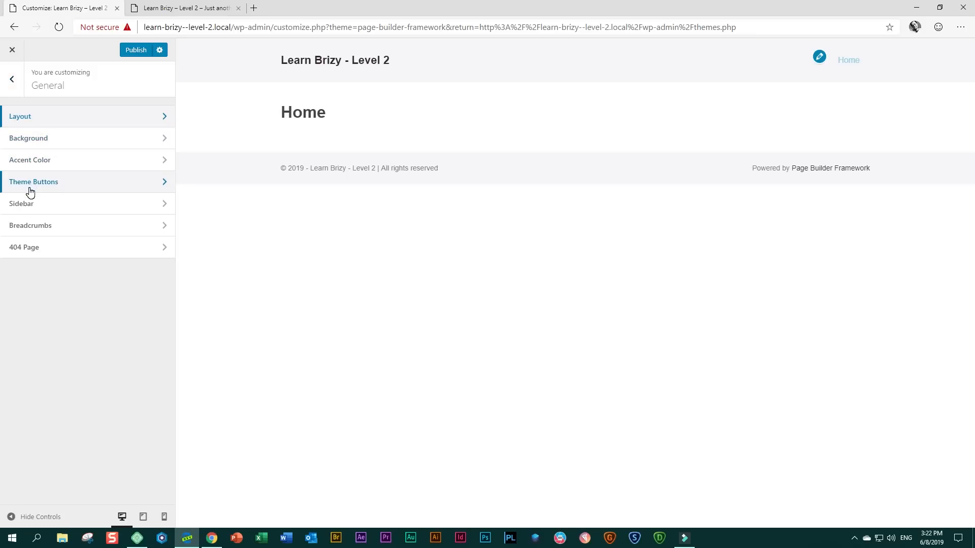
left_click(17, 88)
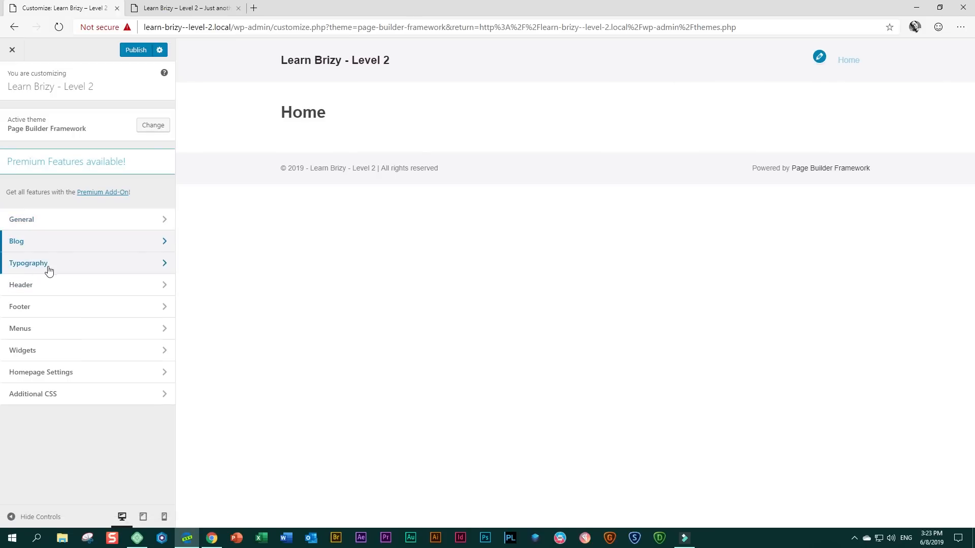
Enable the menu font settings in the theme's typography and set the menu font family to Comfortaa
left_click(51, 267)
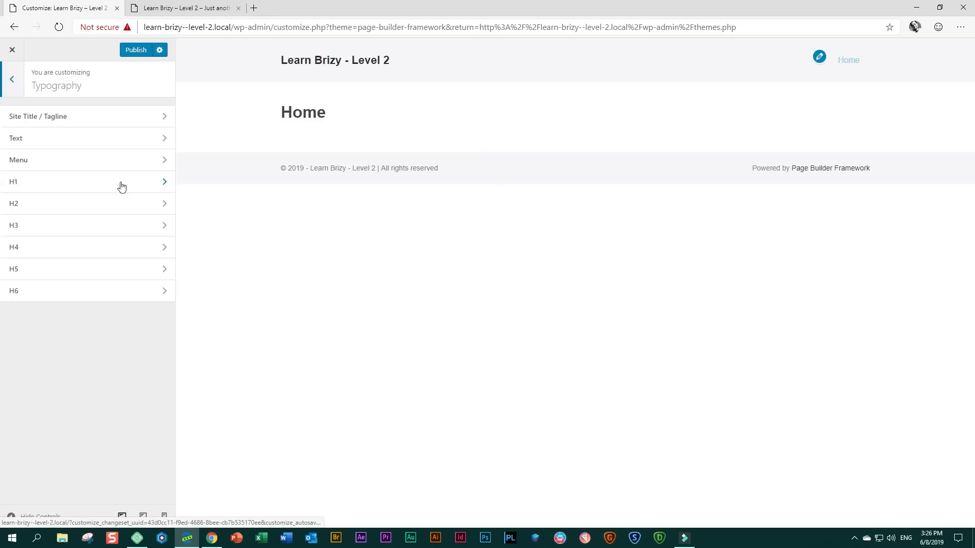
left_click(83, 162)
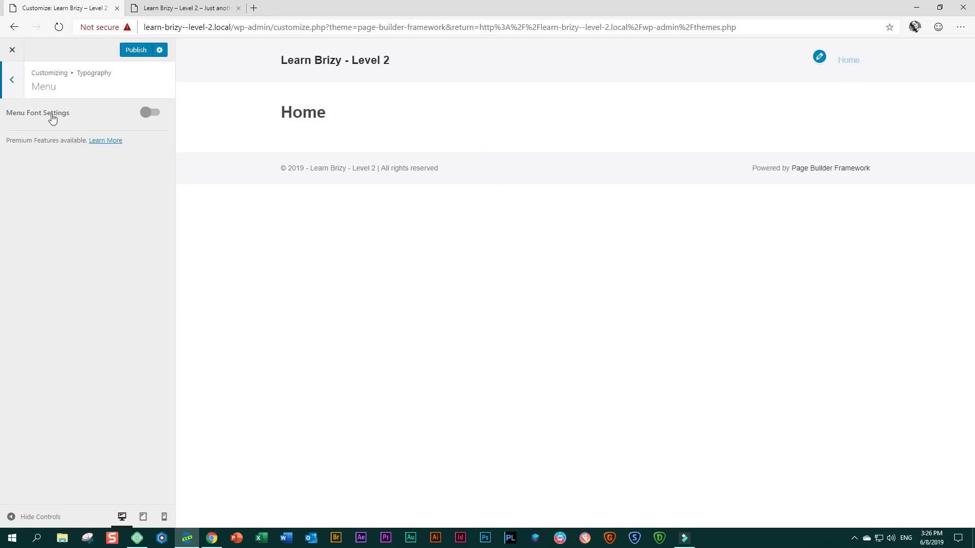
left_click(151, 114)
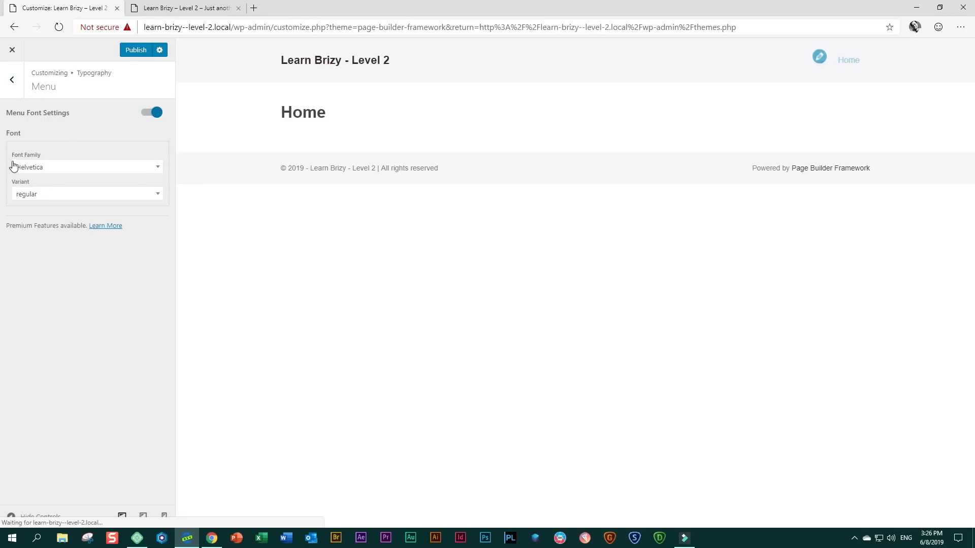
left_click(145, 171)
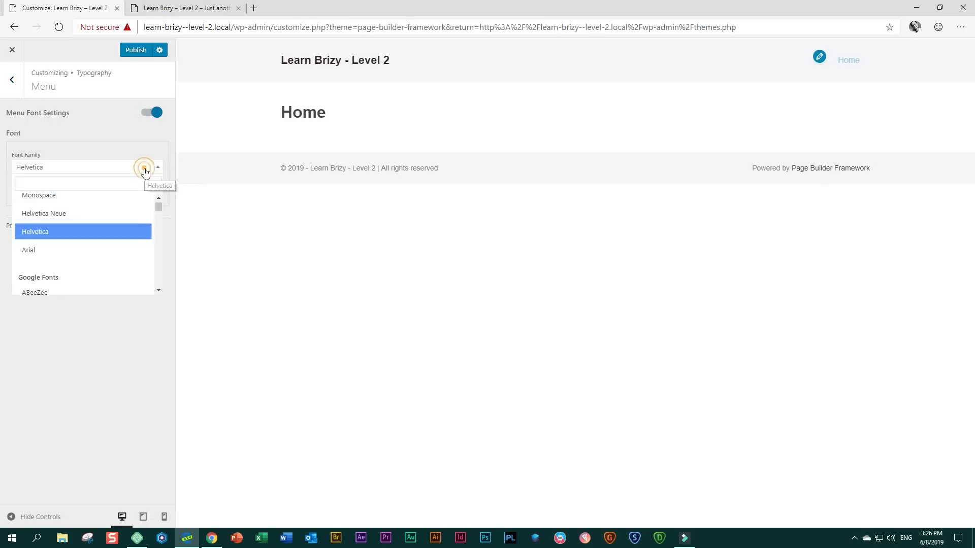
left_click_drag(159, 208, 162, 216)
left_click(48, 183)
type("comfortaa")
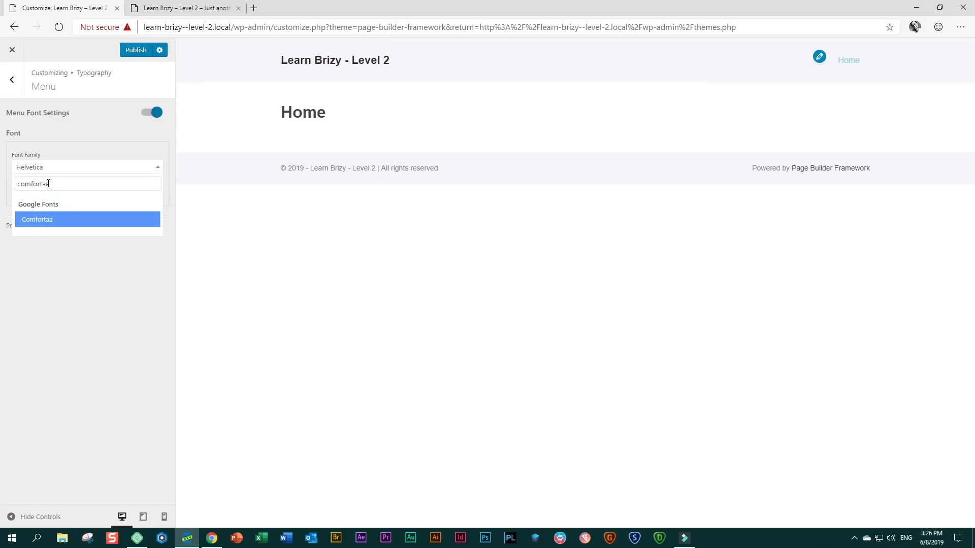
left_click(43, 224)
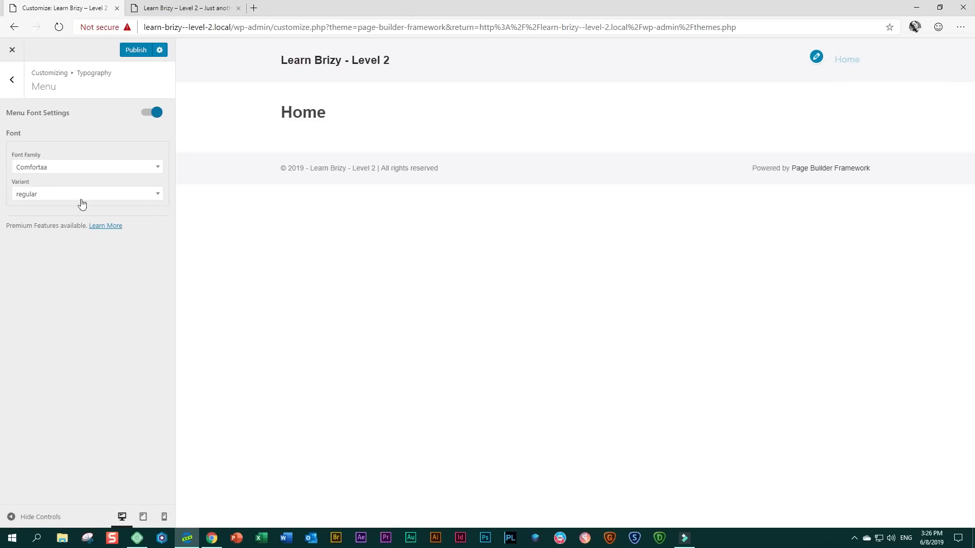
Try the 700 and 300 variants for the Comfortaa menu font, set it back to regular and leave the menu font settings
left_click(158, 196)
left_click(53, 244)
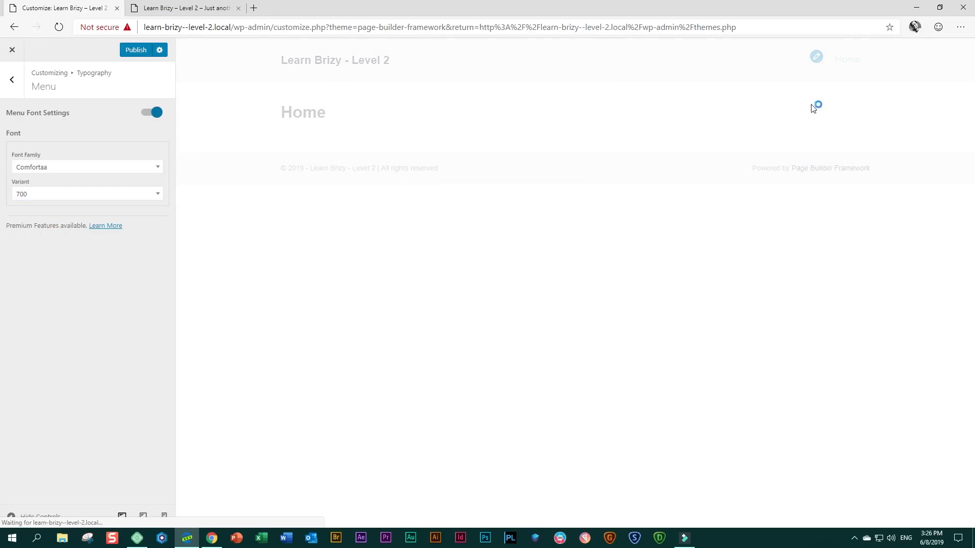
left_click(154, 194)
left_click(110, 235)
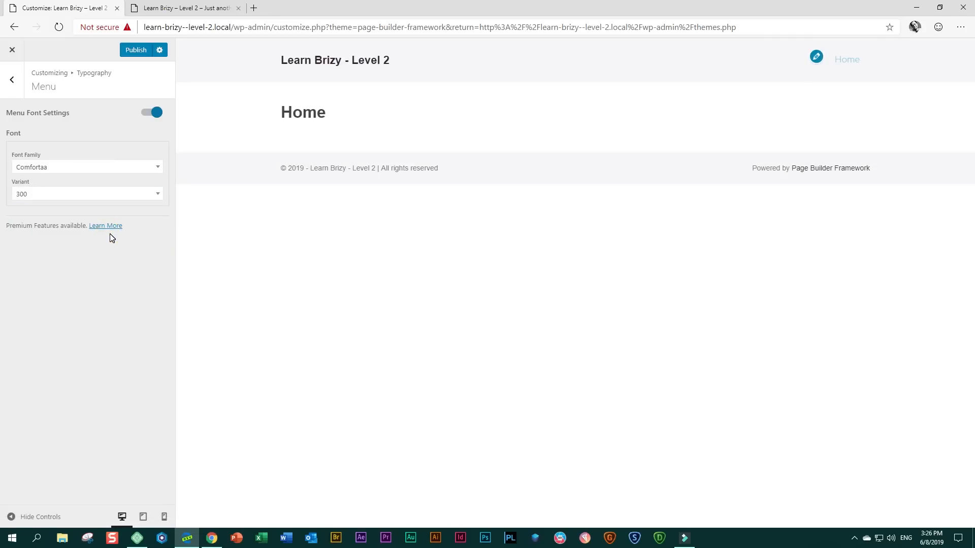
left_click(154, 194)
left_click(57, 263)
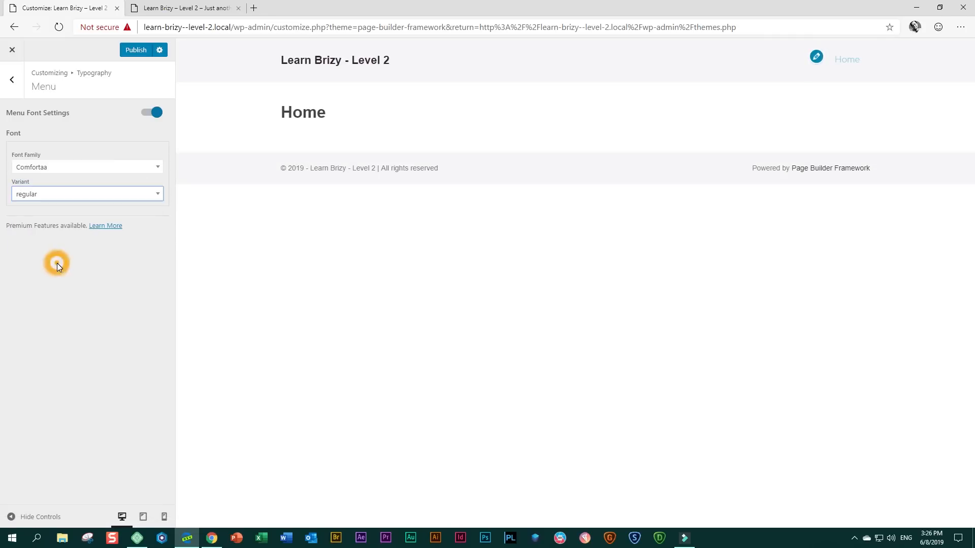
left_click(12, 81)
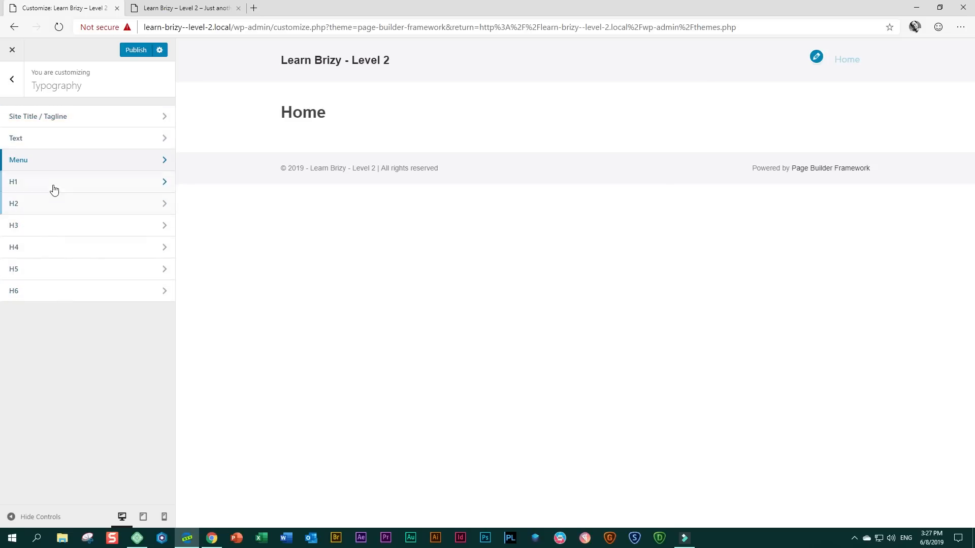
Set the header logo to Favicon-_-Apollo.png from the media library, without cropping it
left_click(16, 90)
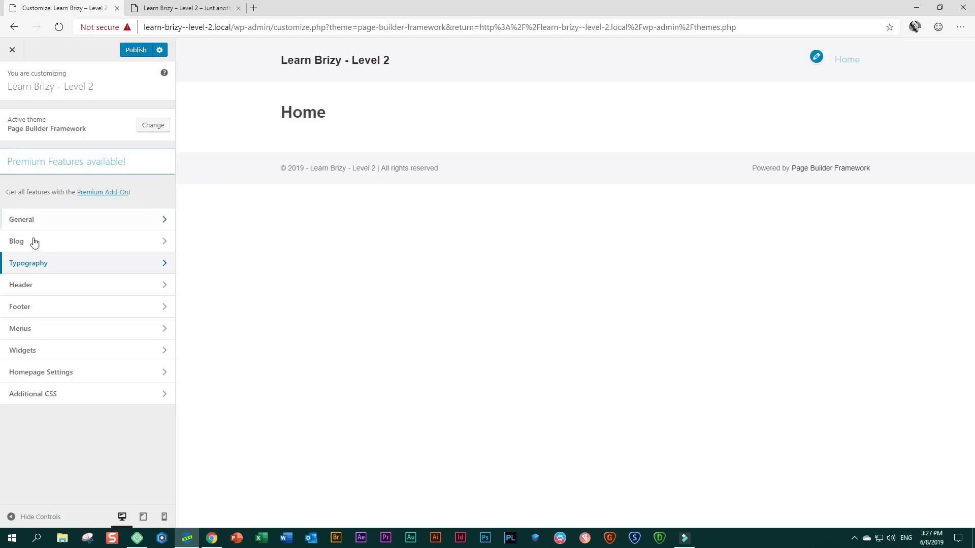
left_click(30, 287)
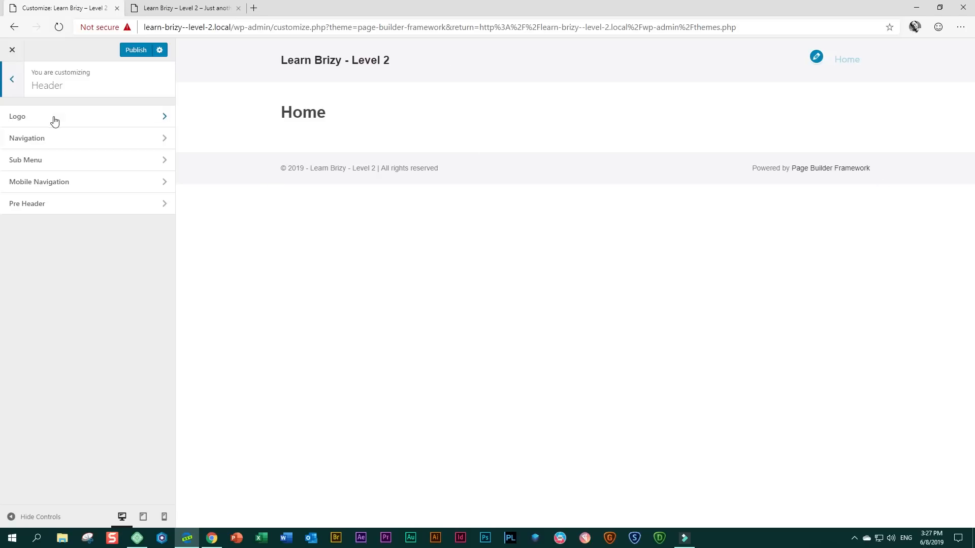
left_click(107, 122)
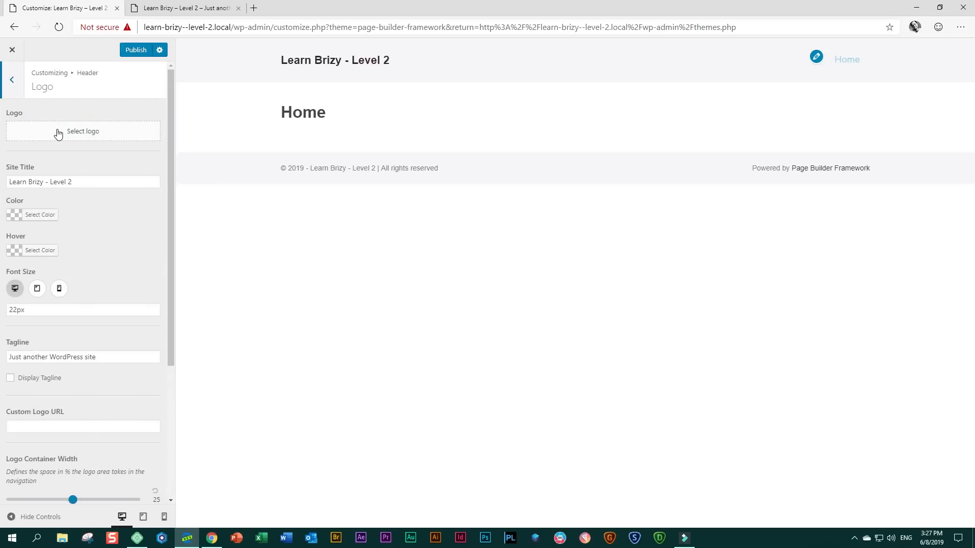
left_click(97, 135)
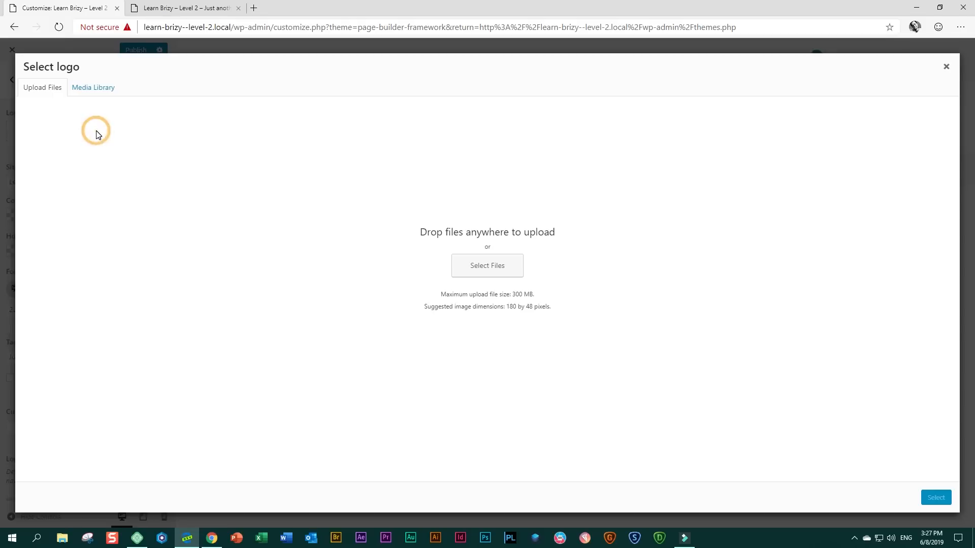
left_click(97, 89)
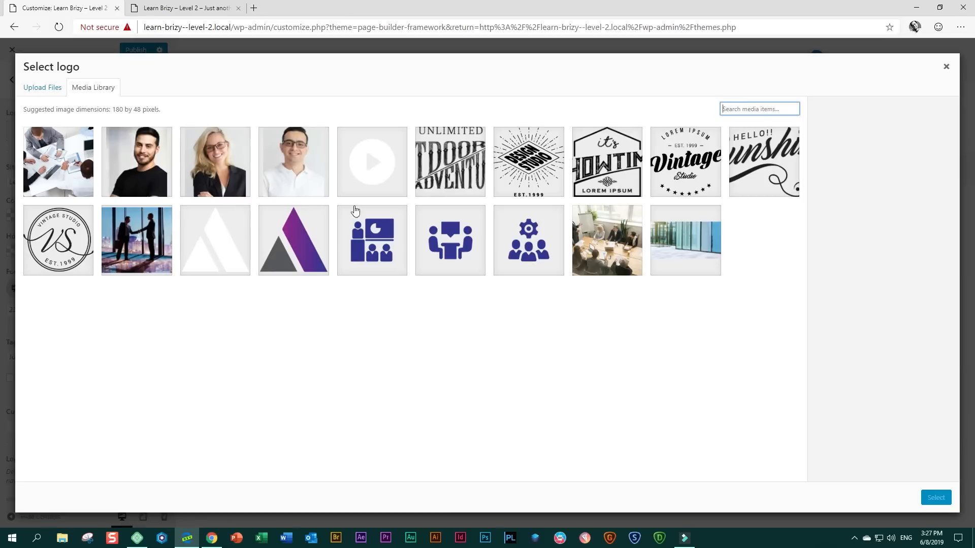
left_click(295, 237)
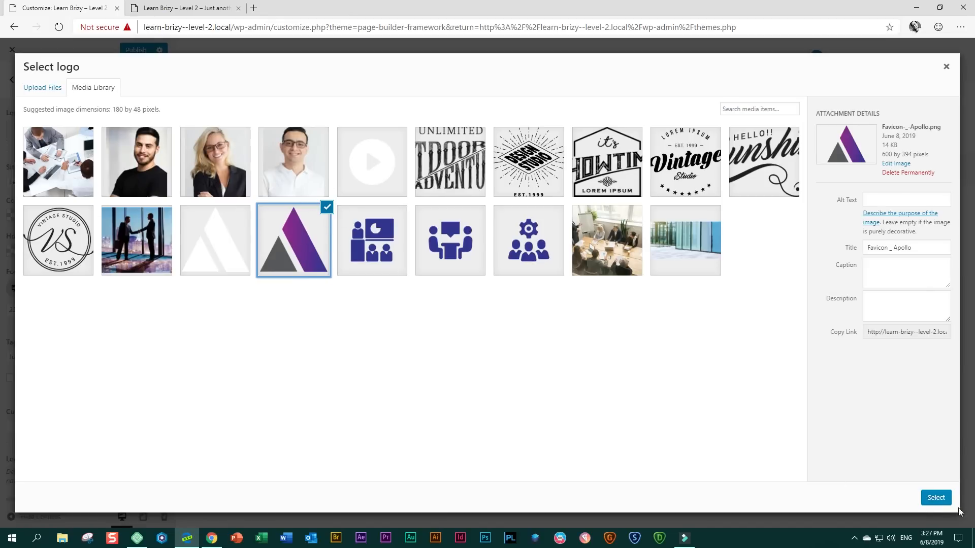
left_click(935, 497)
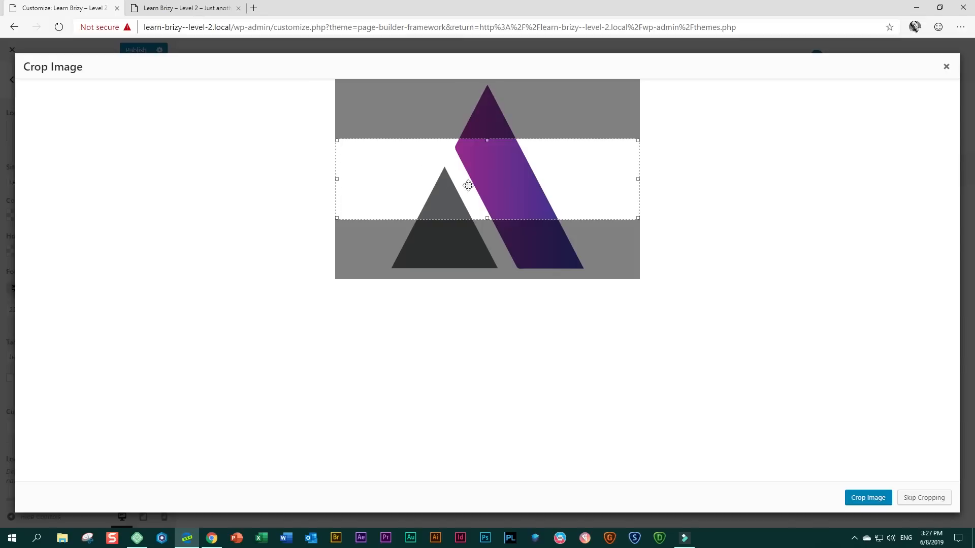
left_click(935, 504)
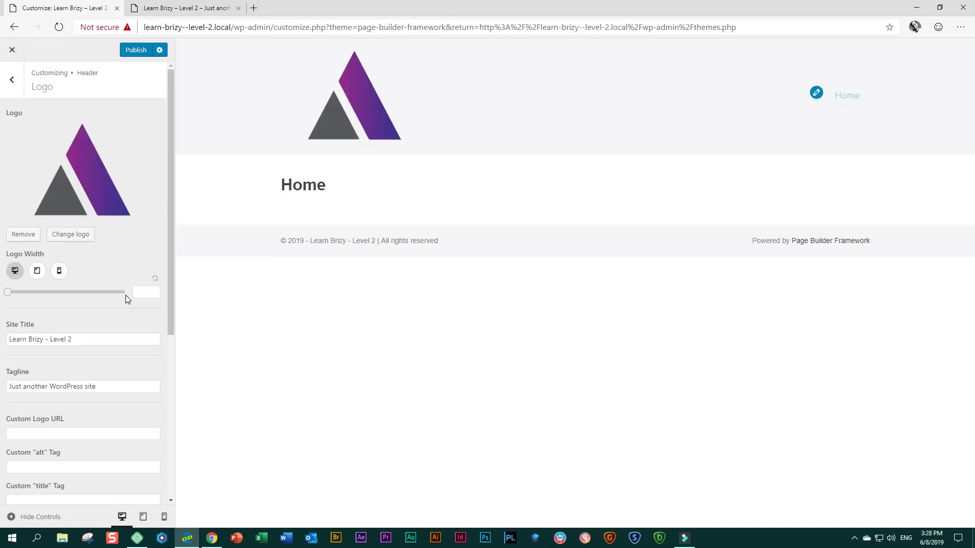
Set the desktop logo width to 75
left_click(141, 290)
type("7")
key("Return")
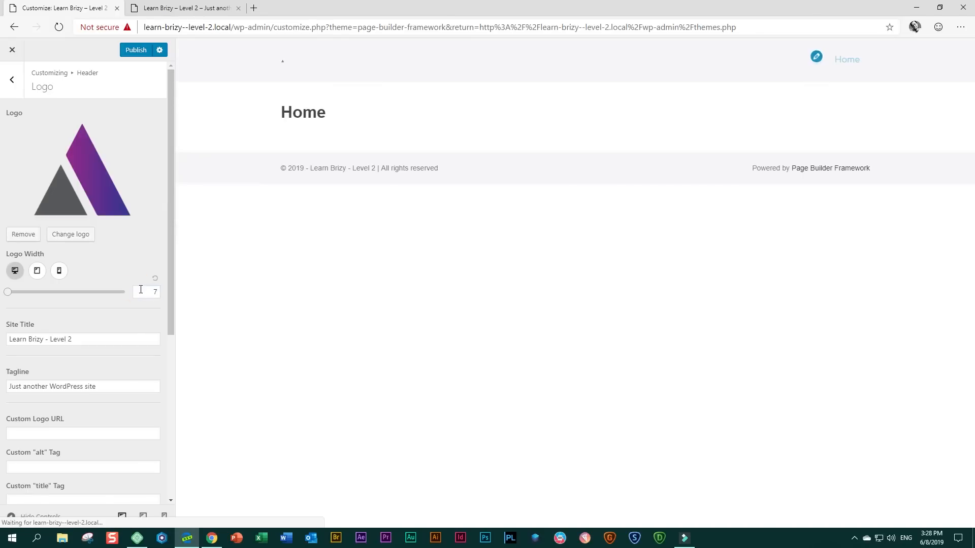
type("5")
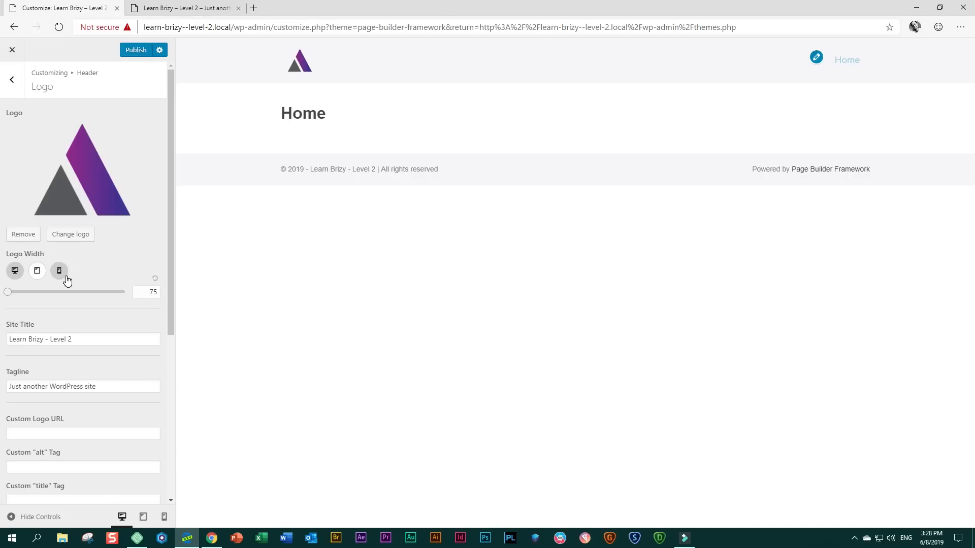
Preview the header logo and expanded hamburger menu in tablet and mobile views, and return to the desktop view
left_click(36, 274)
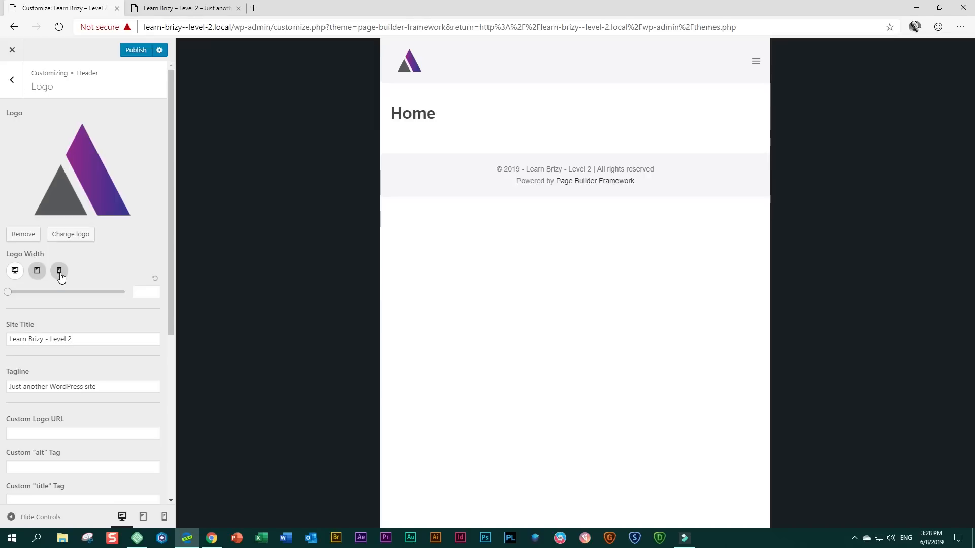
left_click(59, 272)
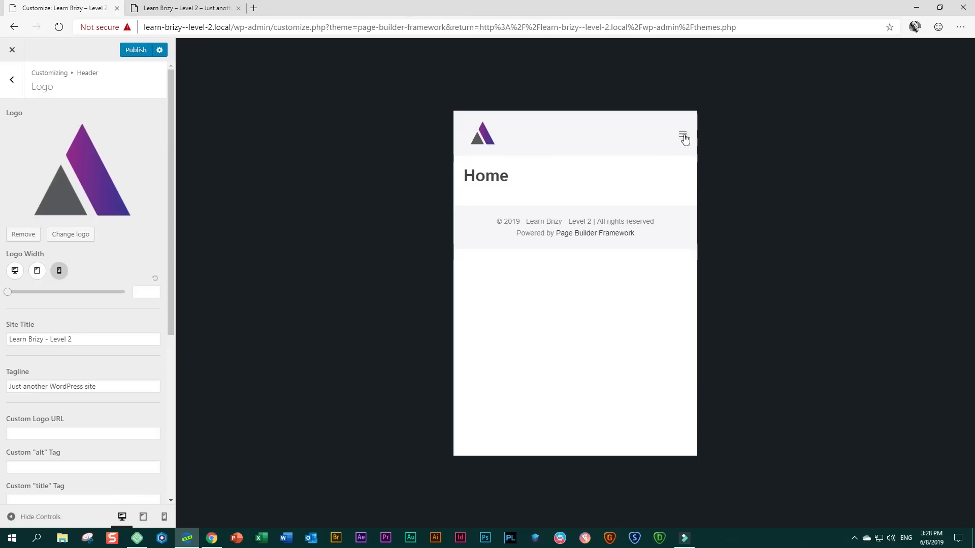
left_click(15, 272)
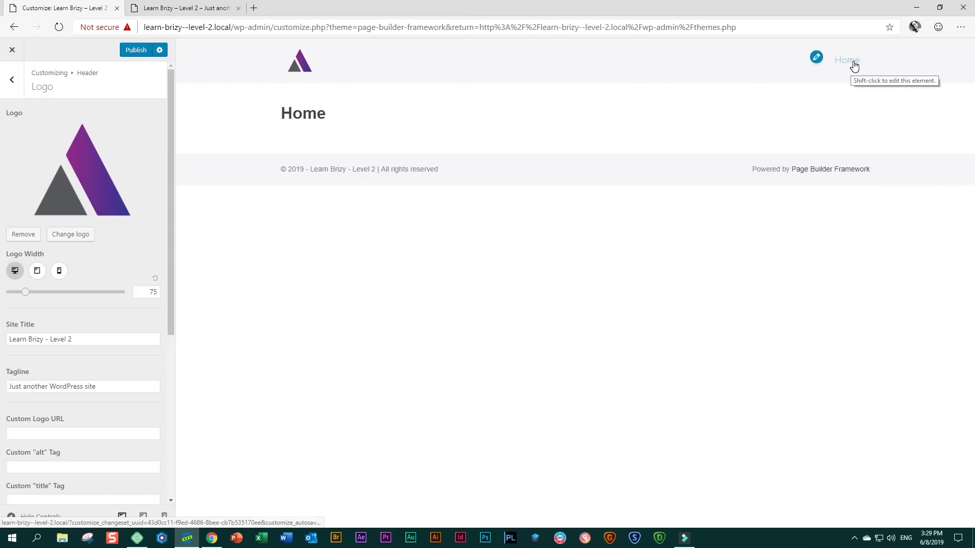
left_click(37, 271)
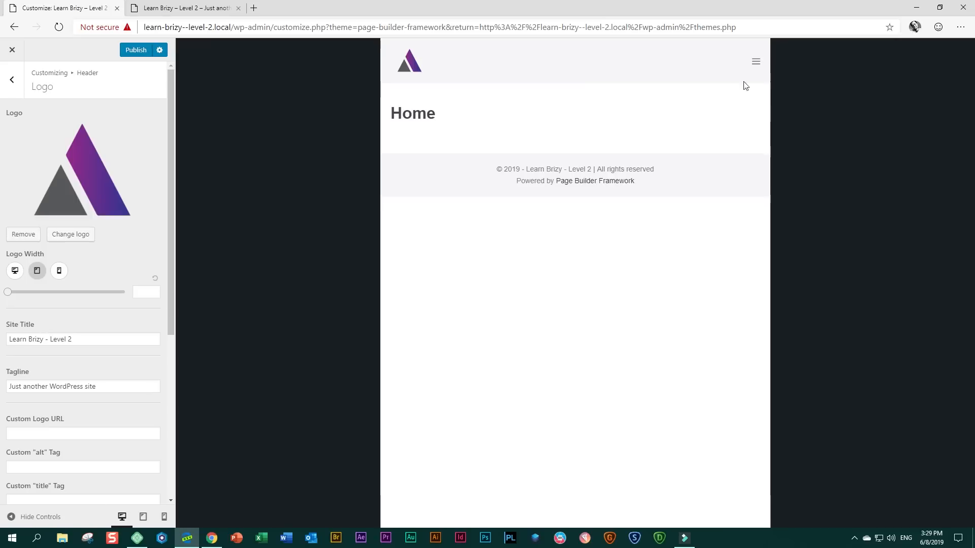
left_click(756, 63)
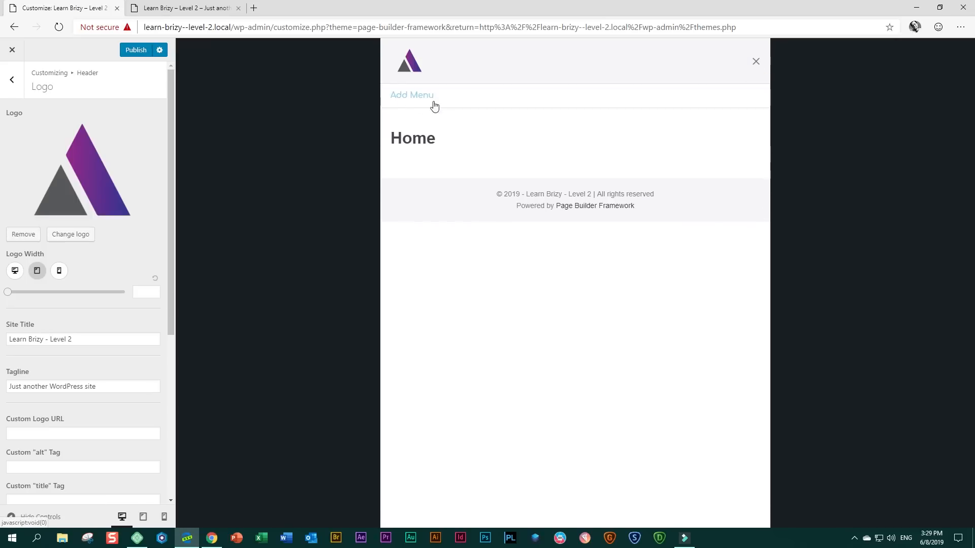
left_click(63, 273)
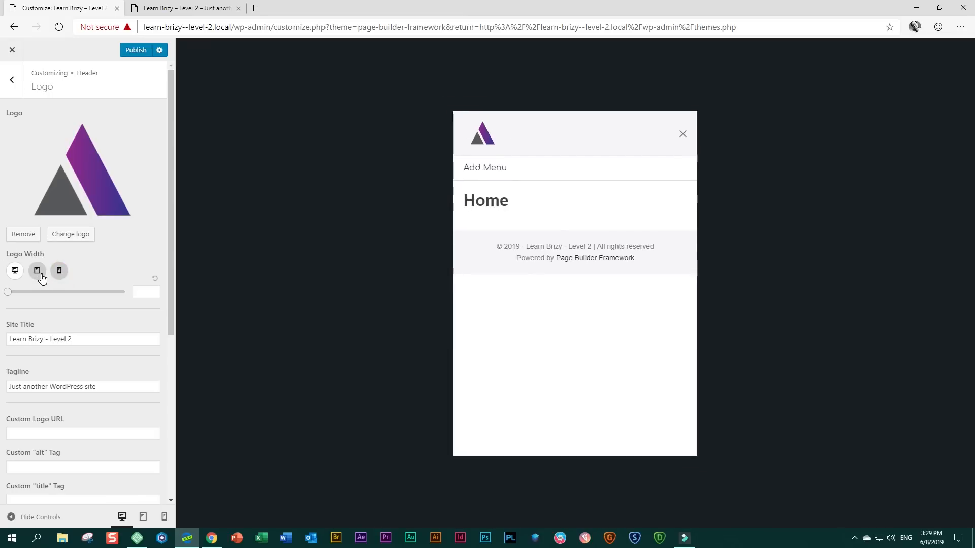
left_click(40, 274)
left_click(17, 272)
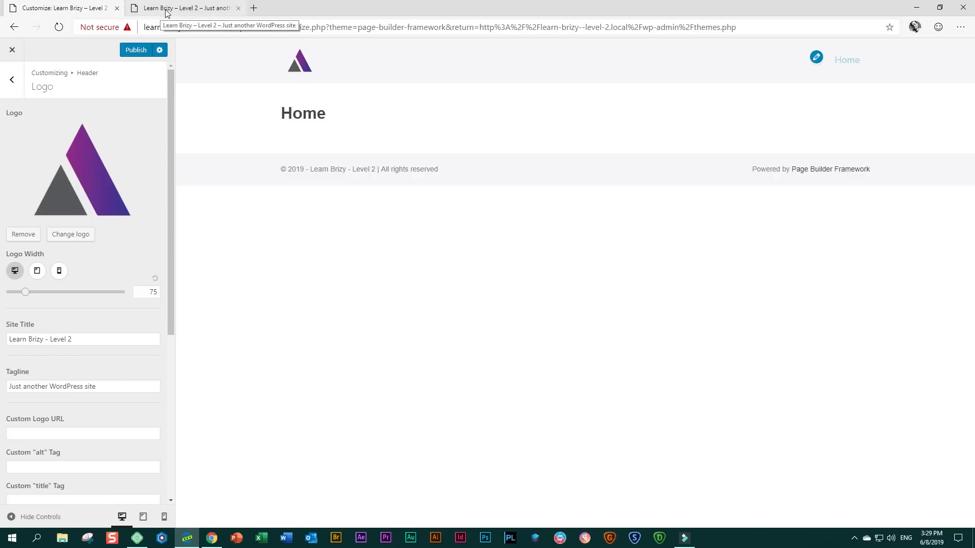
Change the site title to Apollo Consultants and publish the customizations
left_click(91, 340)
left_click_drag(91, 339, 4, 348)
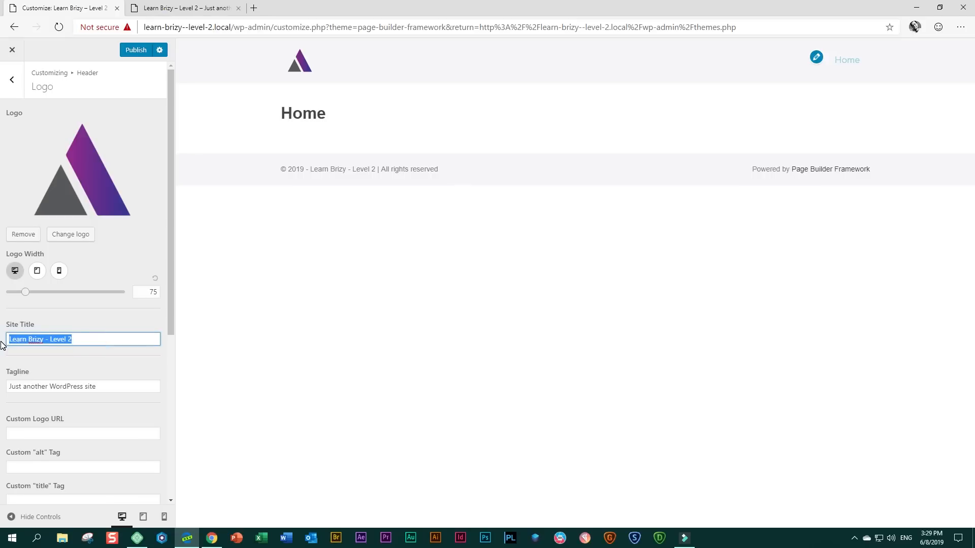
type("Apollo Consultants")
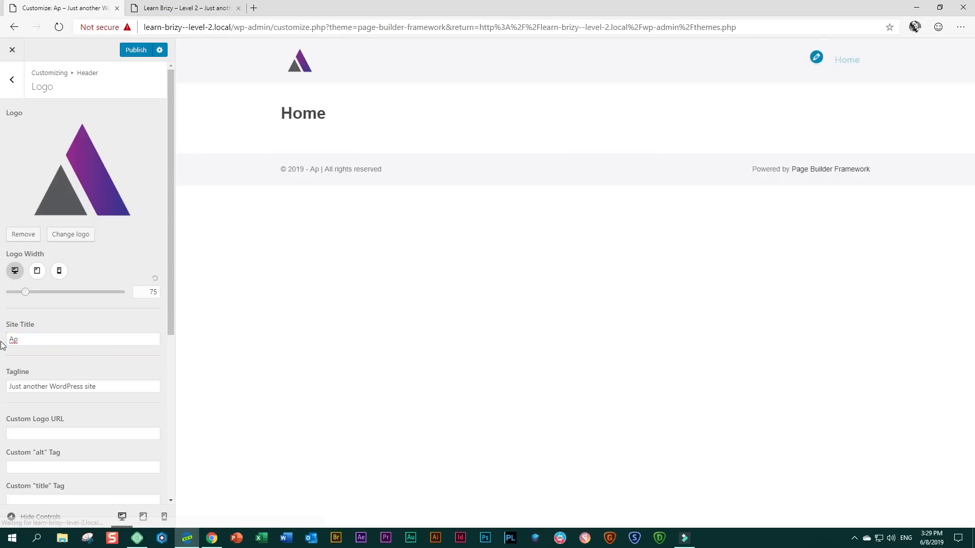
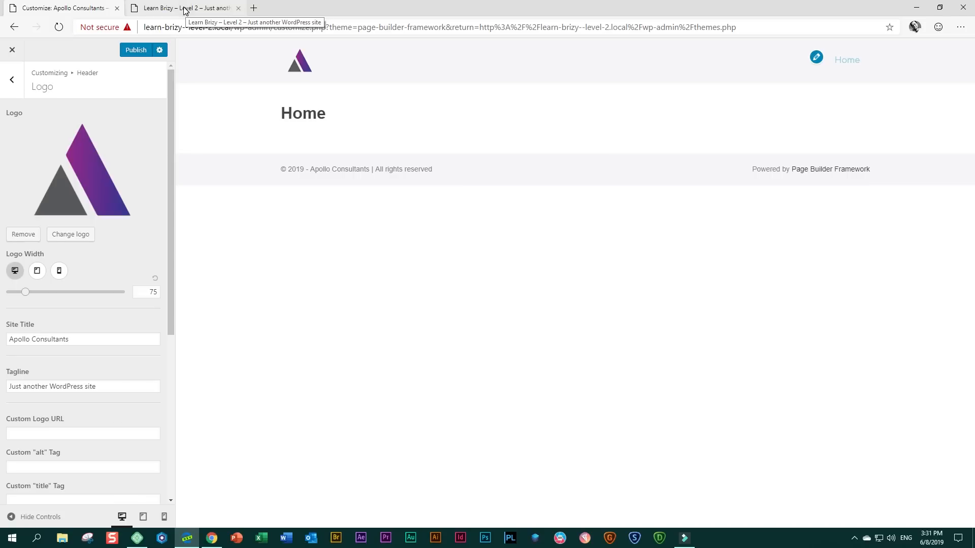
left_click(137, 54)
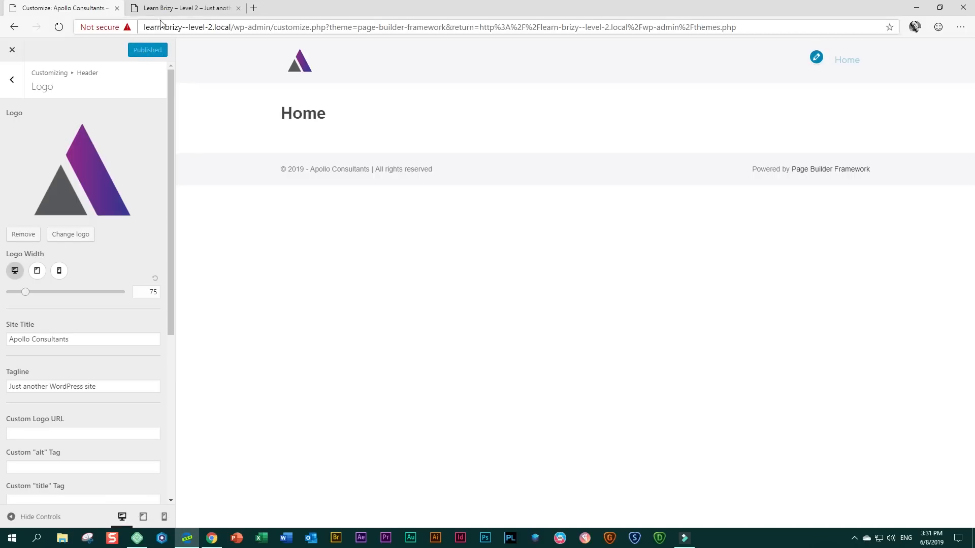
Reload the live front page to check the published logo and site title, and return to the customizer
left_click(178, 11)
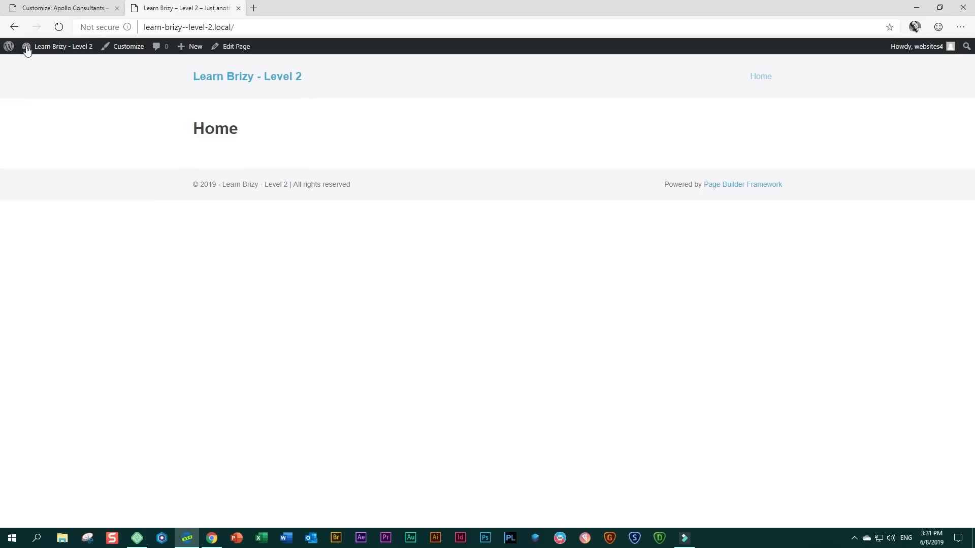
left_click(60, 28)
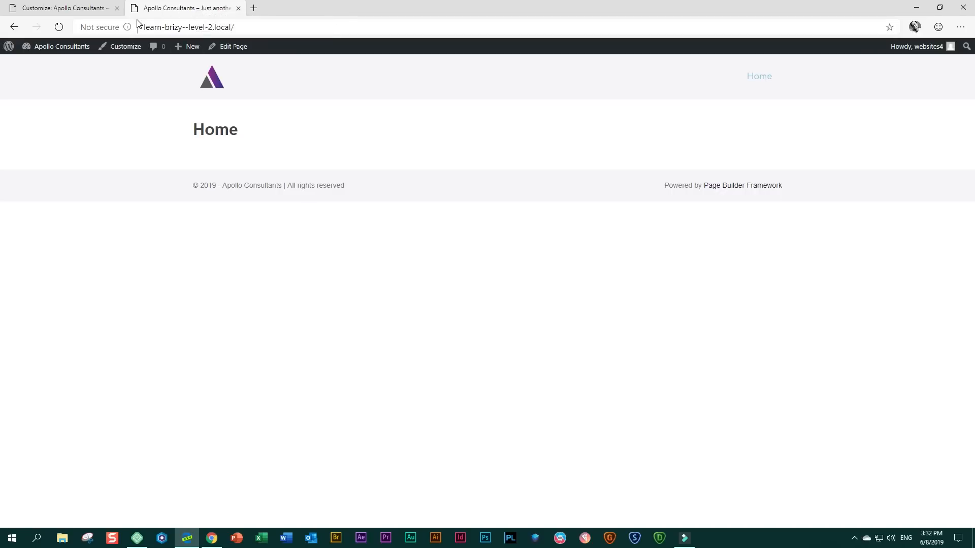
left_click(84, 9)
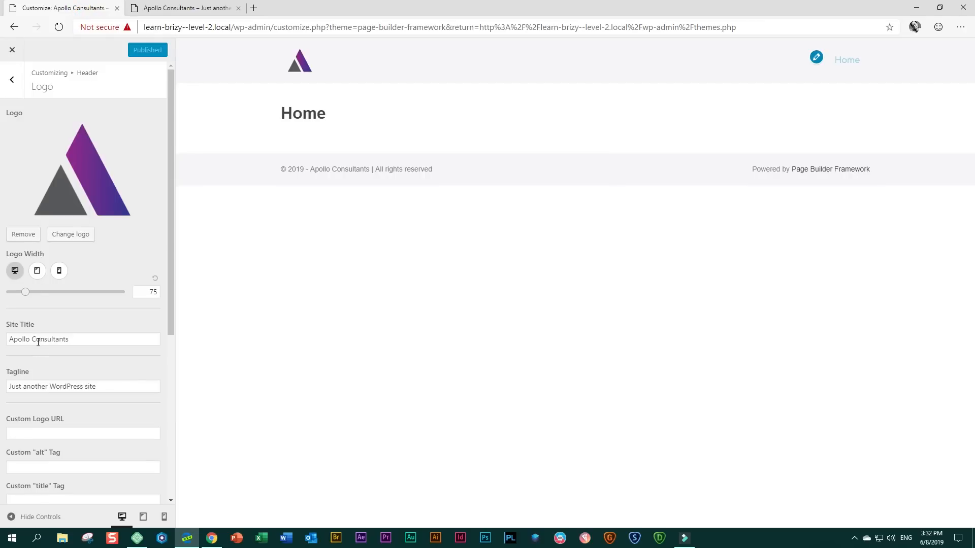
Change the site tagline to Management Specialists and publish it
left_click_drag(121, 384, 2, 388)
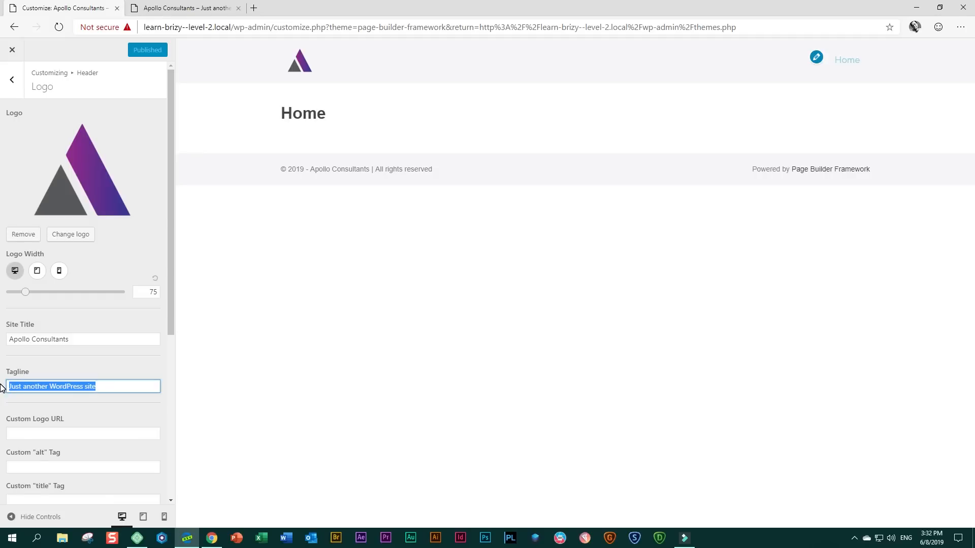
type("Manag")
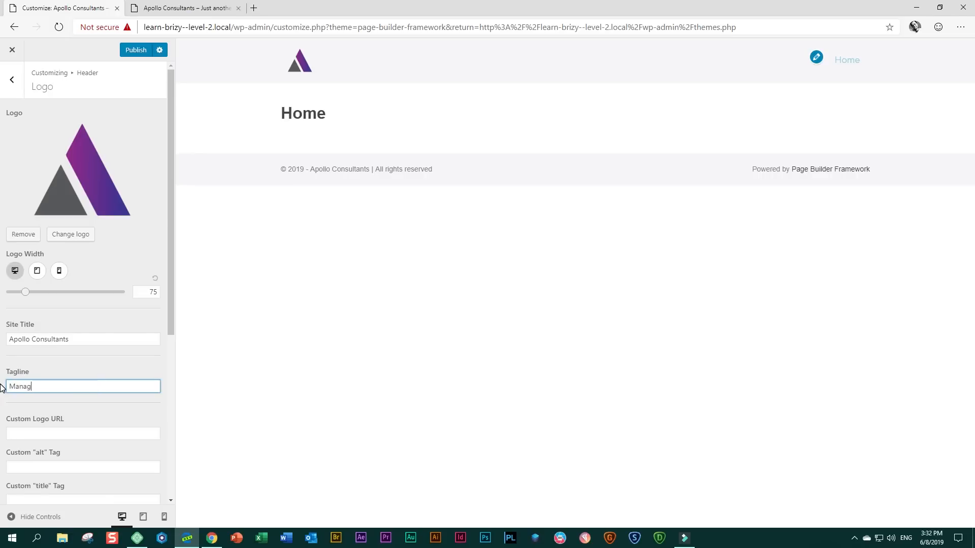
type("ement Spccialists")
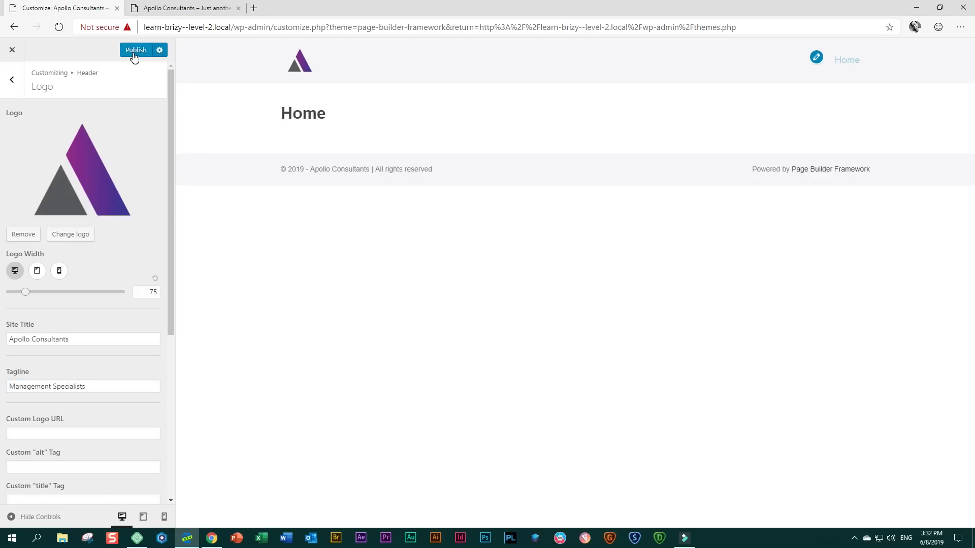
left_click(134, 52)
Reload the live front page to check the tagline in the browser title, and return to the header logo settings
left_click(187, 11)
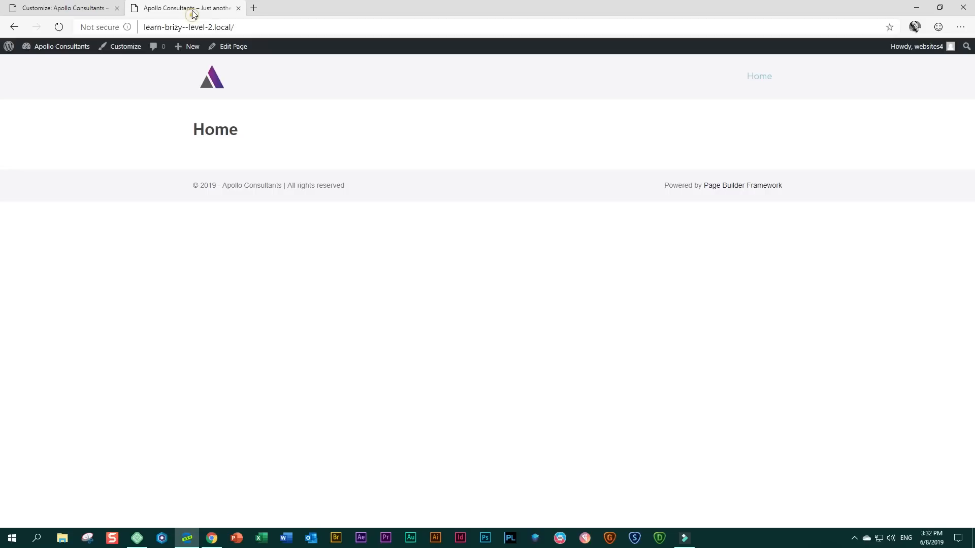
left_click(61, 28)
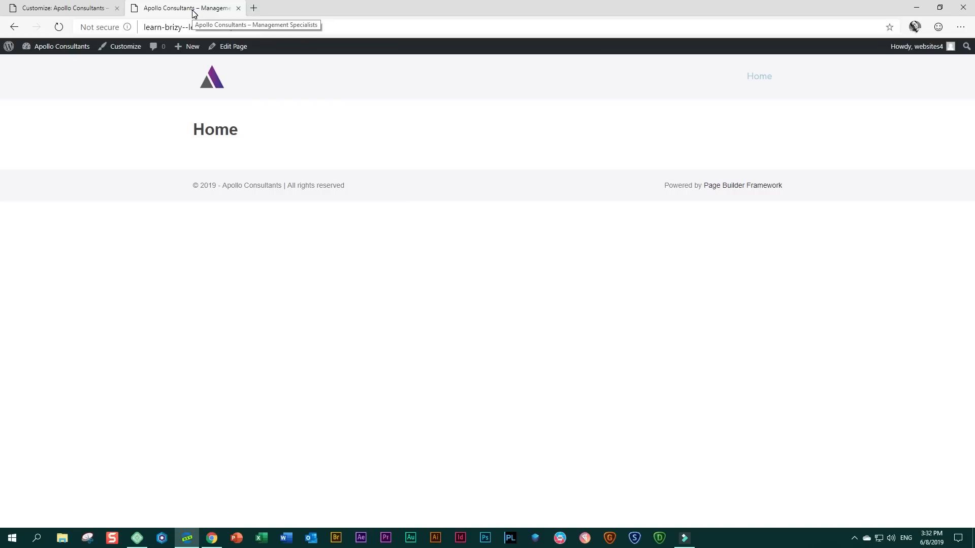
left_click(54, 10)
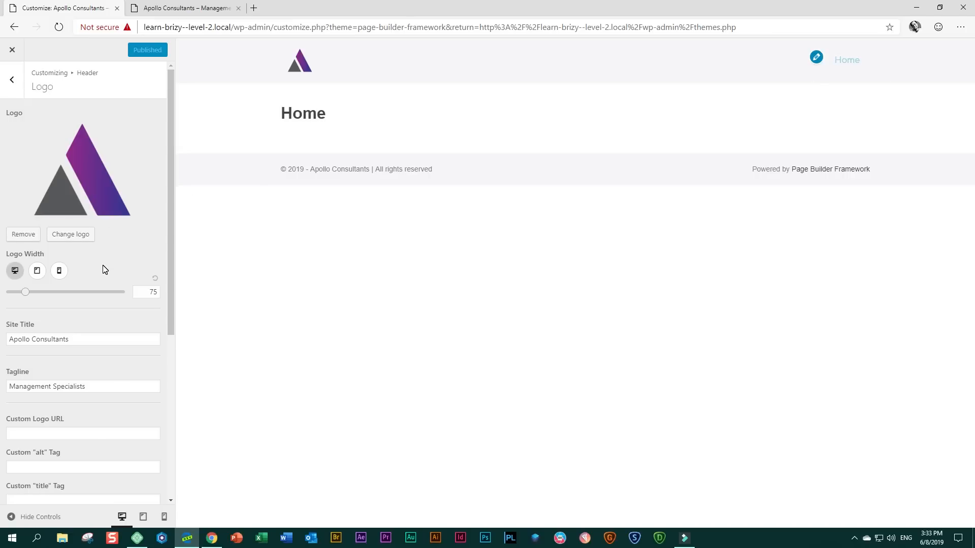
Set the site icon to Favicon-_-Apollo.png from the media library, using the suggested square crop
scroll(104, 270, "down", 5)
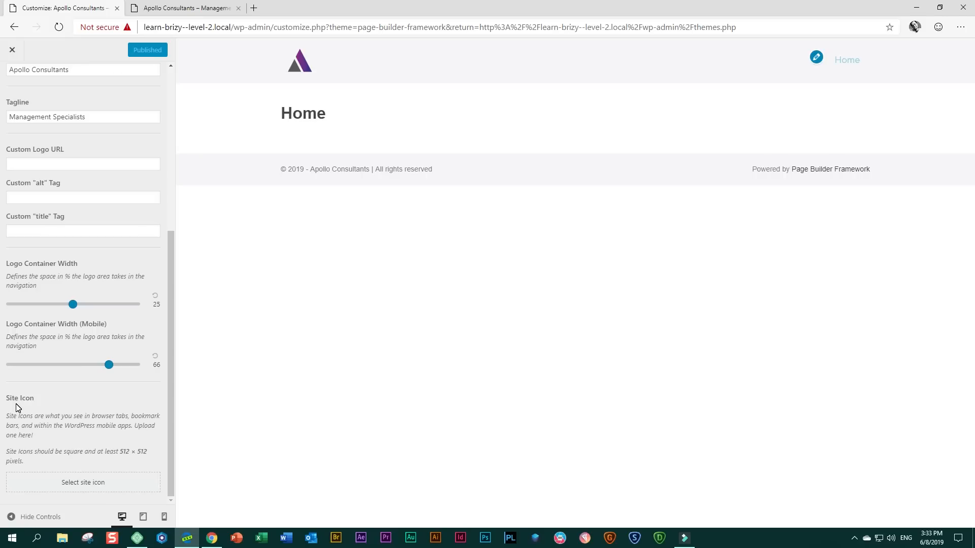
left_click(78, 488)
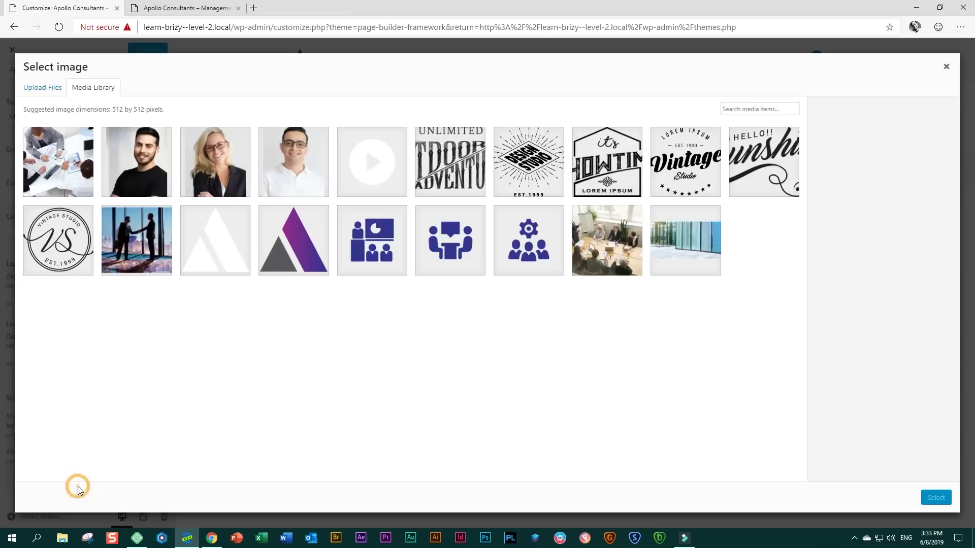
left_click(300, 239)
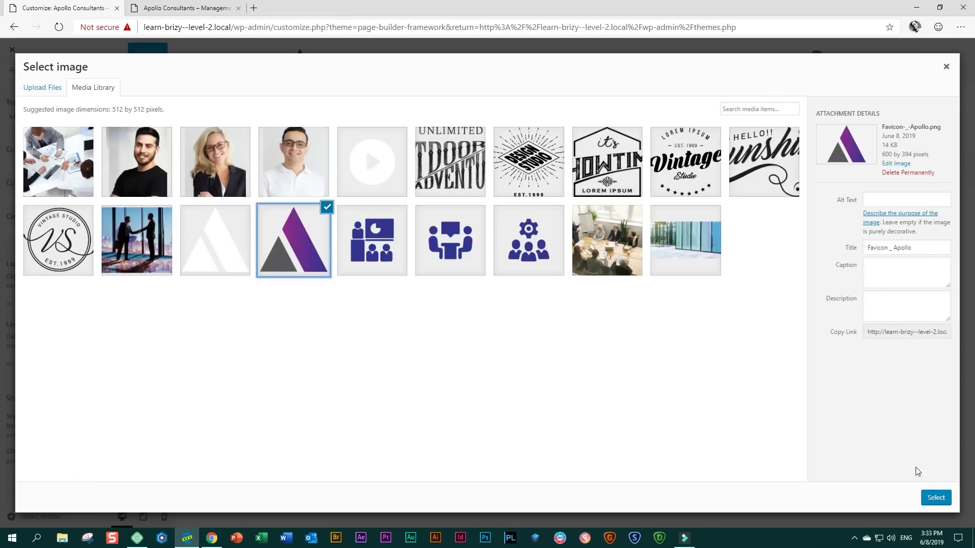
left_click(934, 499)
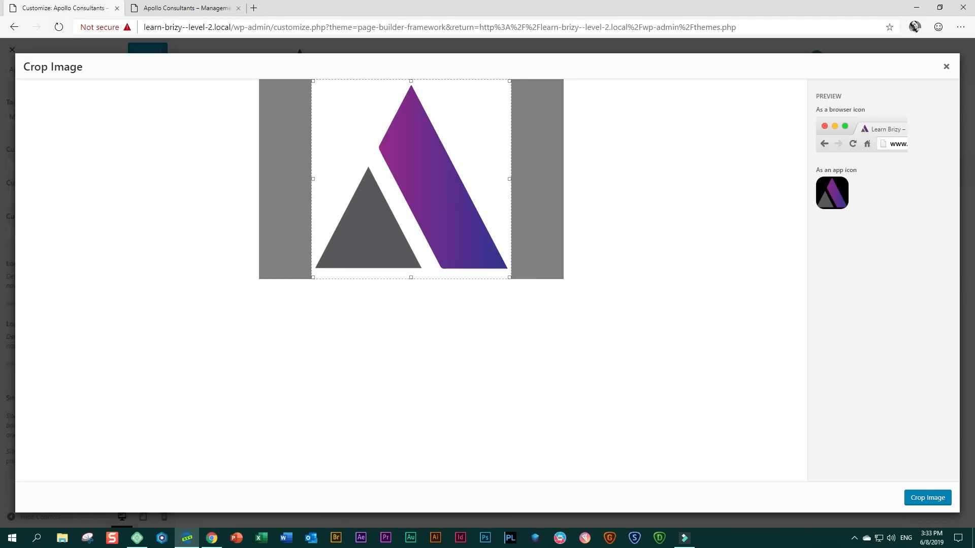
left_click(932, 500)
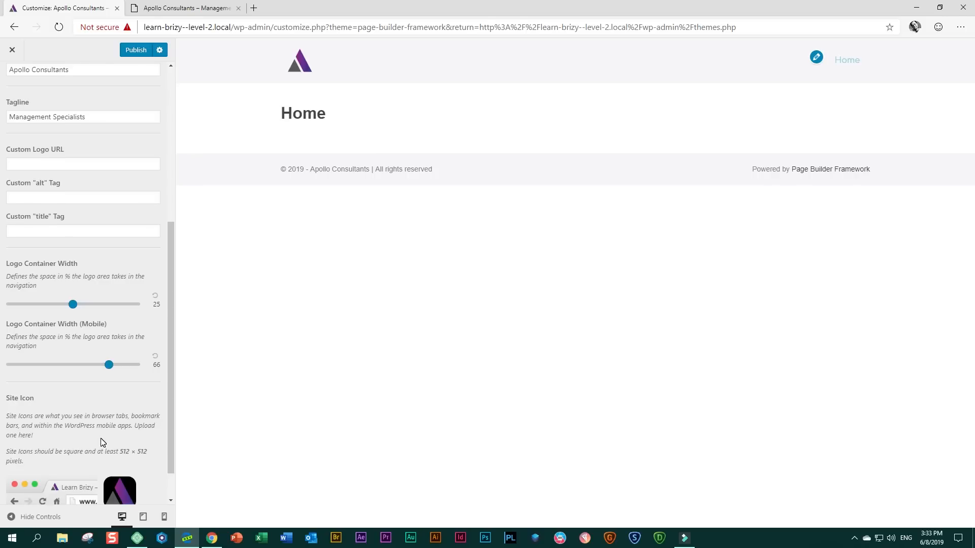
Publish the new site icon after a quick look at the live front page
scroll(51, 457, "down", 1)
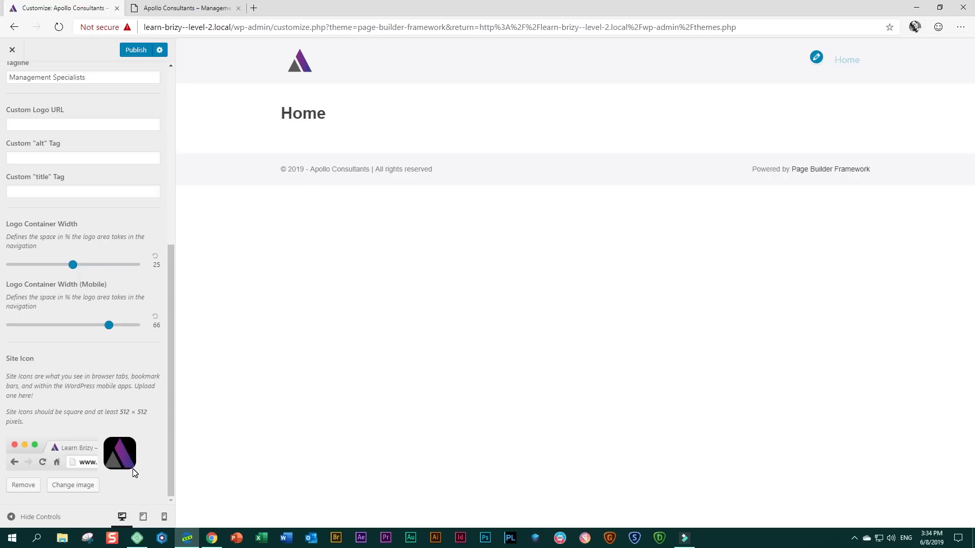
left_click(185, 10)
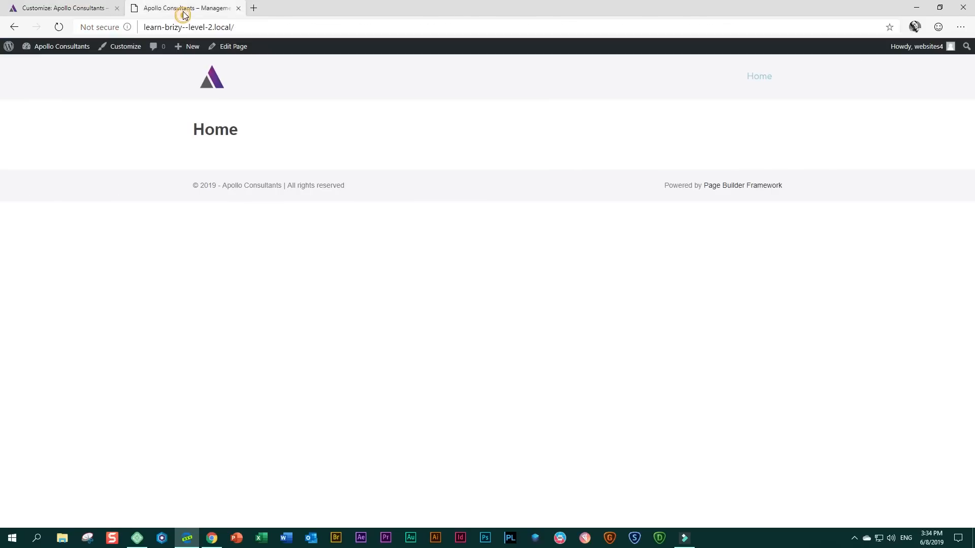
left_click(107, 15)
left_click(137, 52)
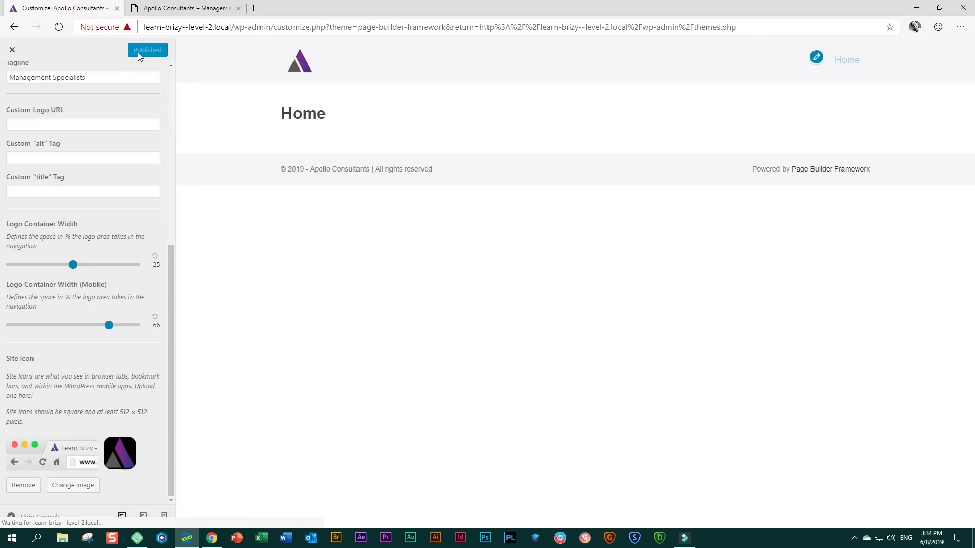
Reload the live front page to check the site icon in the browser, and return to the customizer
left_click(185, 8)
left_click(57, 28)
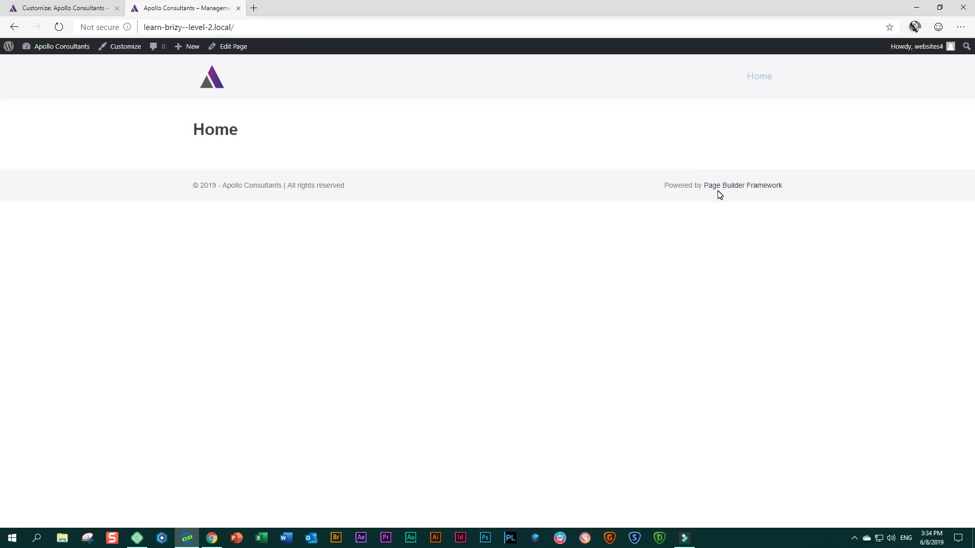
left_click(91, 10)
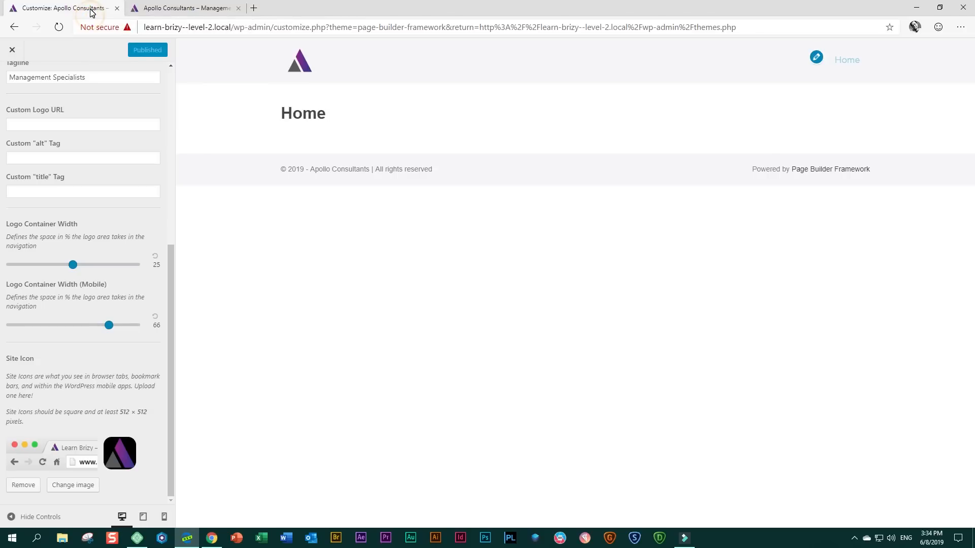
Preview the page at tablet and phone sizes and set the header's mobile navigation icon color to #952880
scroll(108, 241, "up", 8)
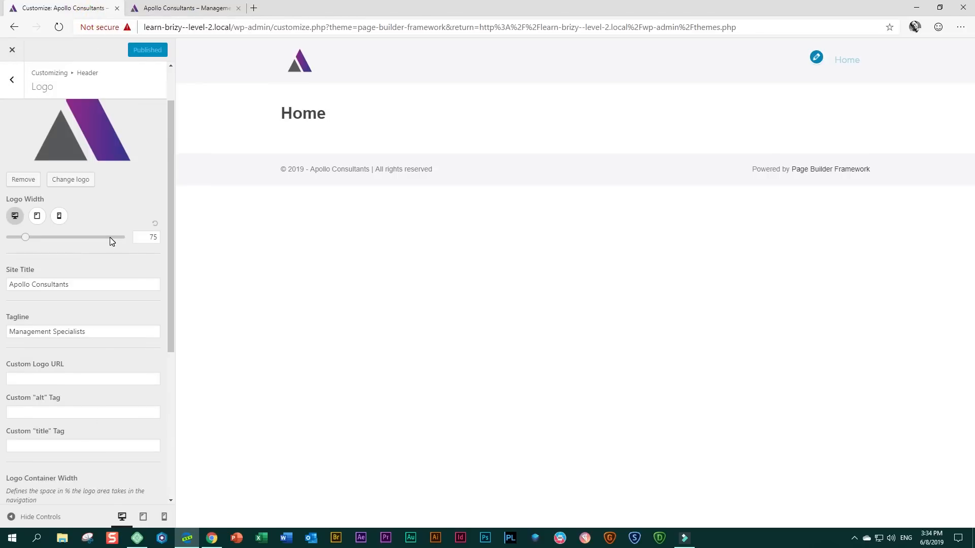
left_click(12, 80)
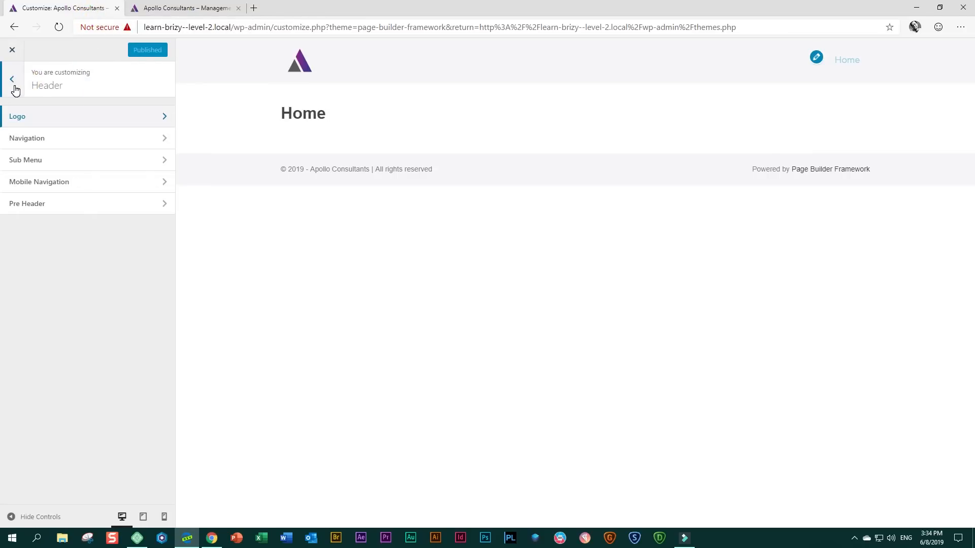
left_click(37, 183)
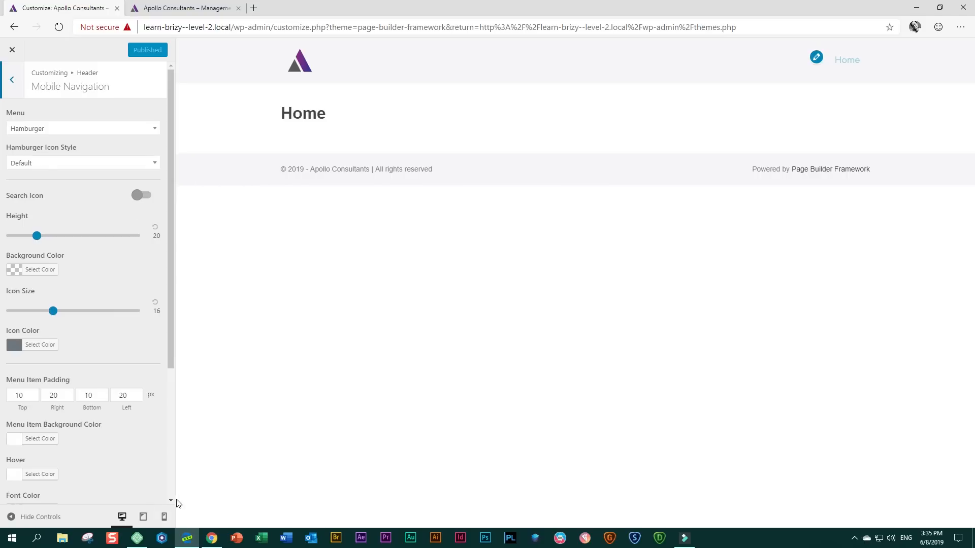
left_click(144, 517)
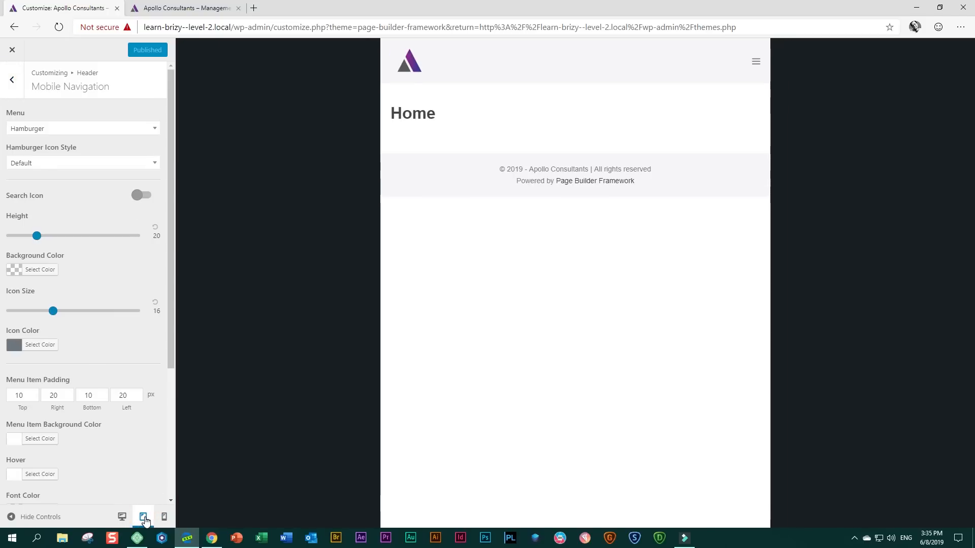
left_click(164, 518)
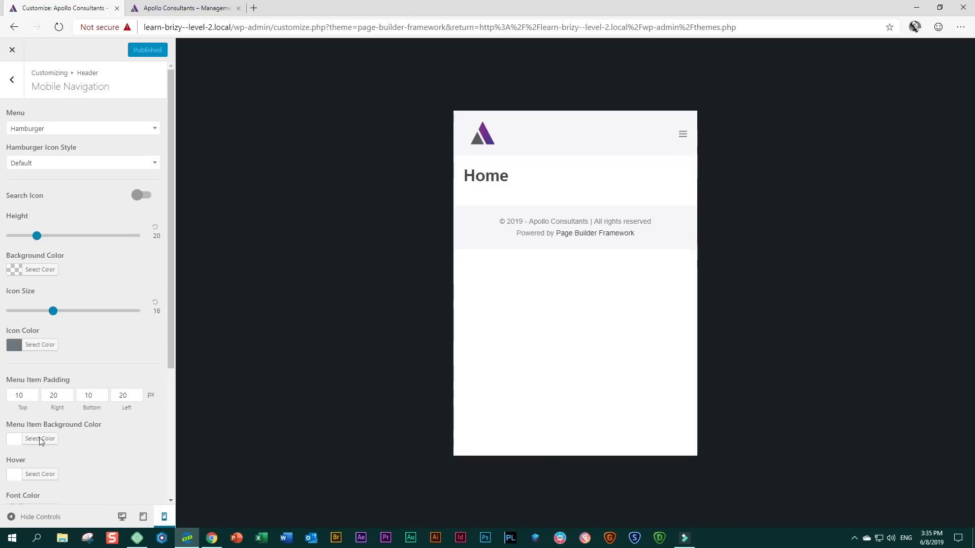
left_click(14, 346)
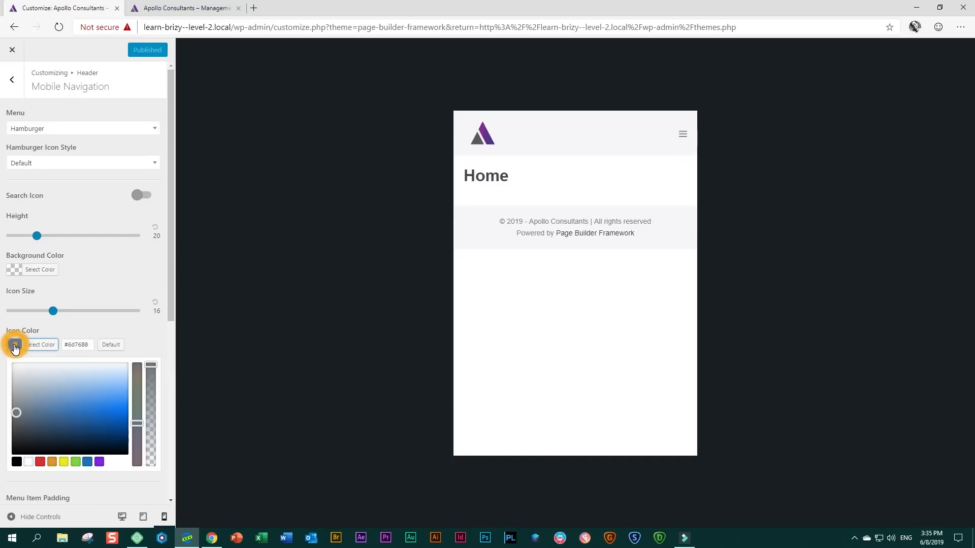
double_click(79, 346)
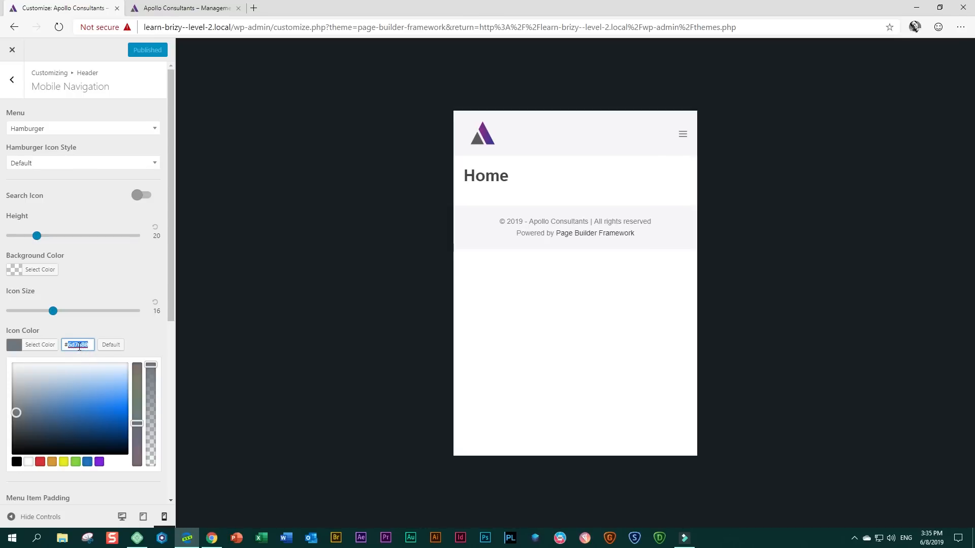
double_click(79, 347)
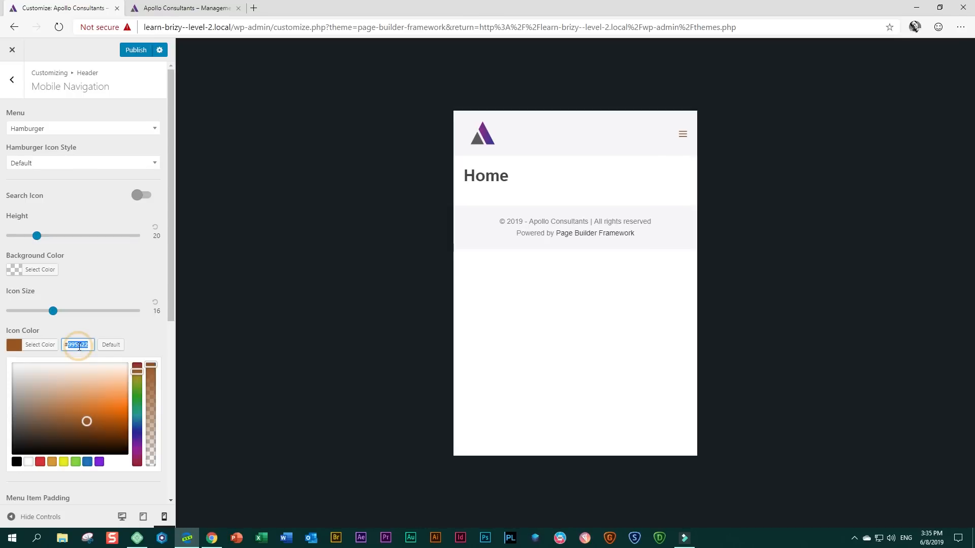
type("9")
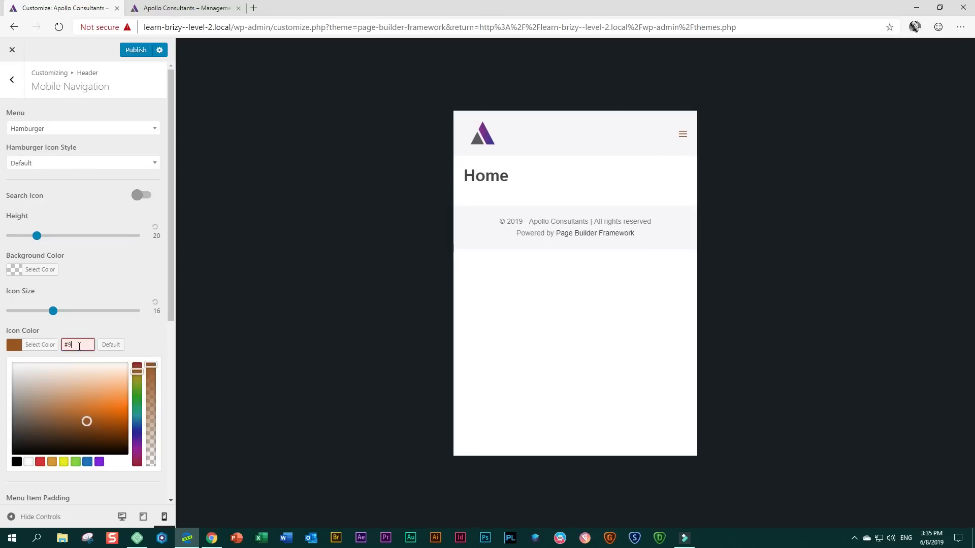
type("52880")
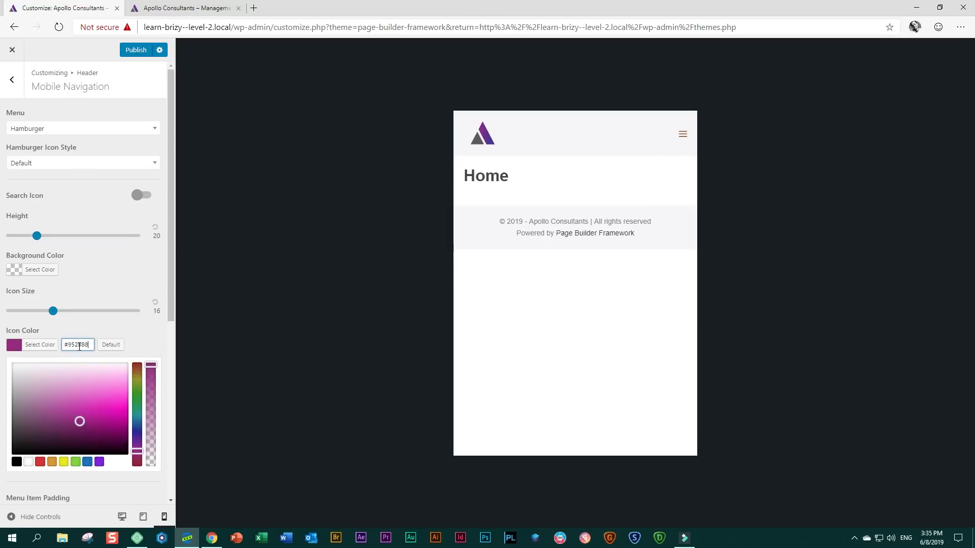
Expand and collapse the hamburger menu in the phone preview to check its icon color
left_click(683, 135)
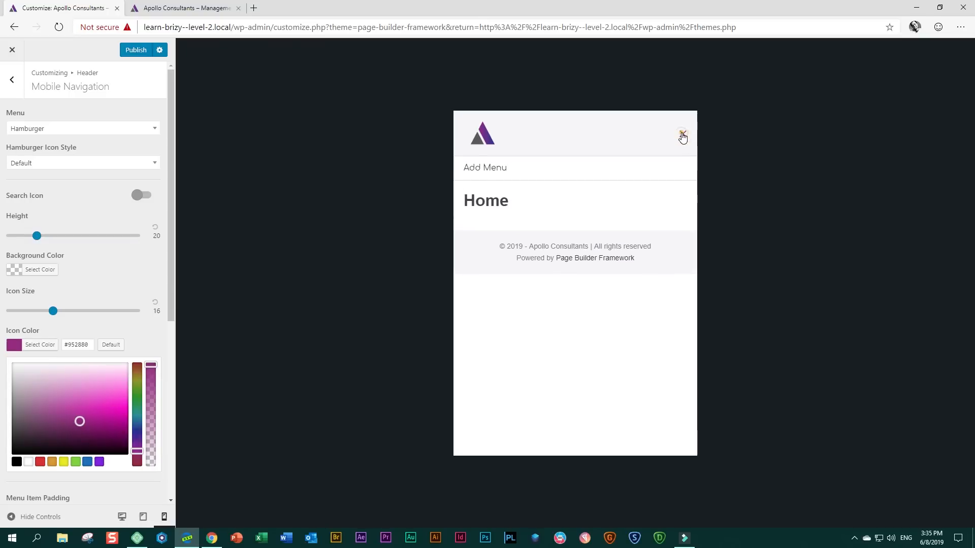
left_click(683, 135)
left_click(683, 135)
left_click(683, 135)
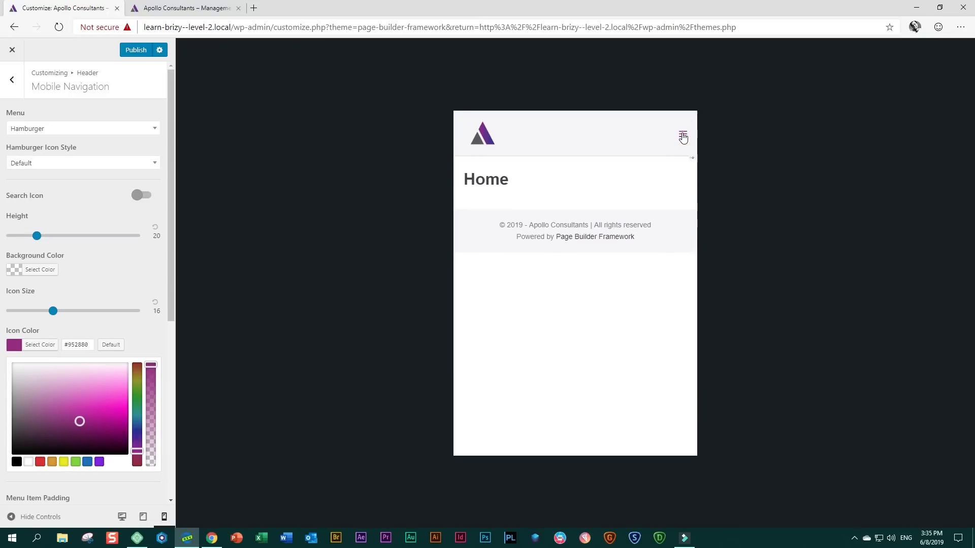
Switch back to the desktop preview, set the theme footer to None, and publish the changes
left_click(12, 82)
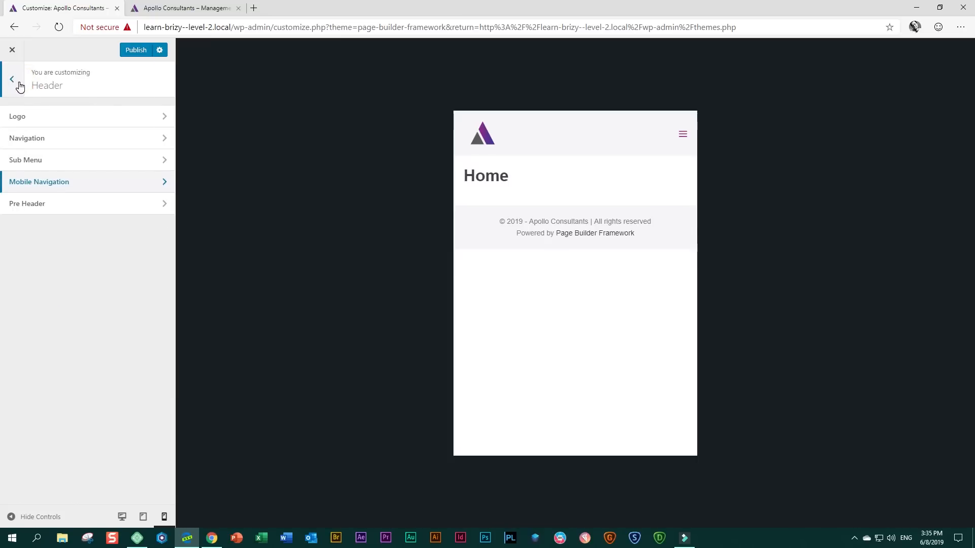
left_click(15, 83)
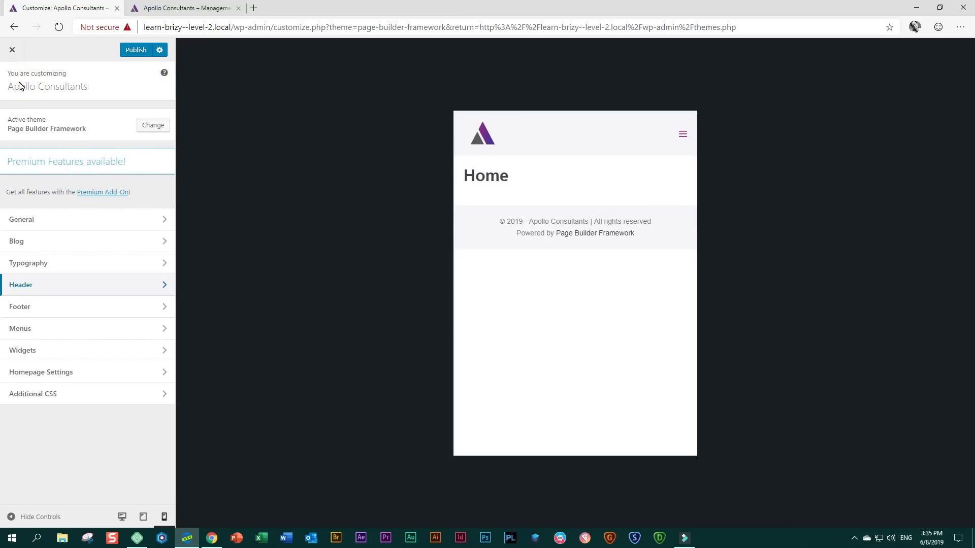
left_click(24, 308)
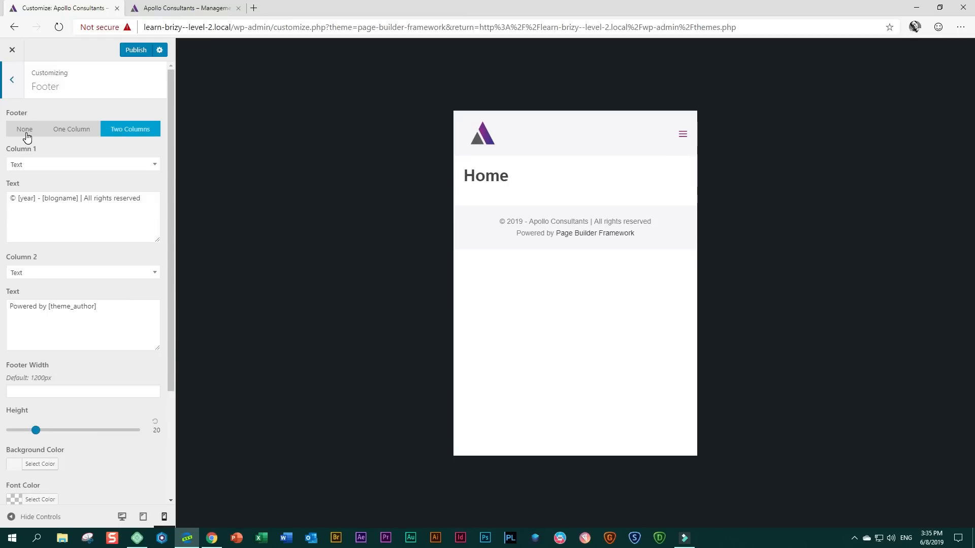
left_click(122, 518)
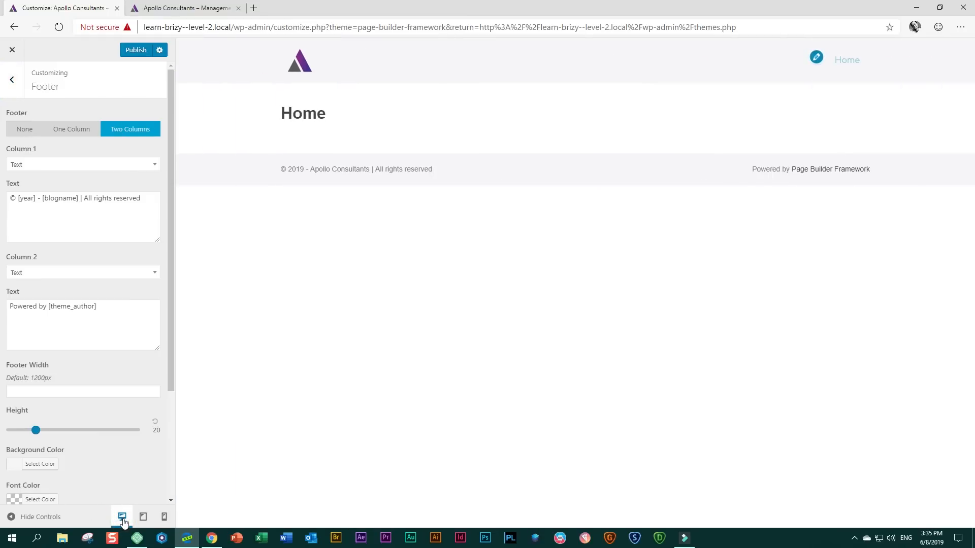
left_click(26, 132)
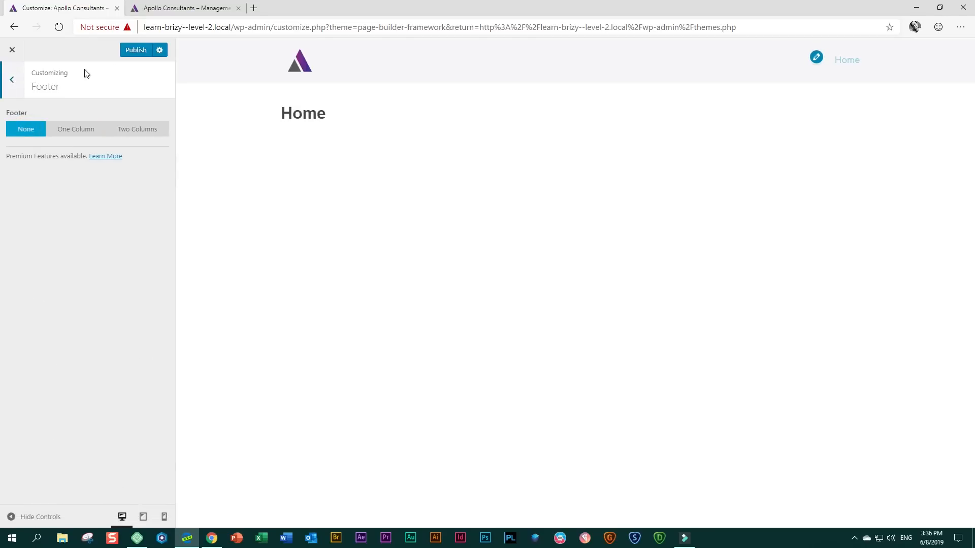
left_click(132, 50)
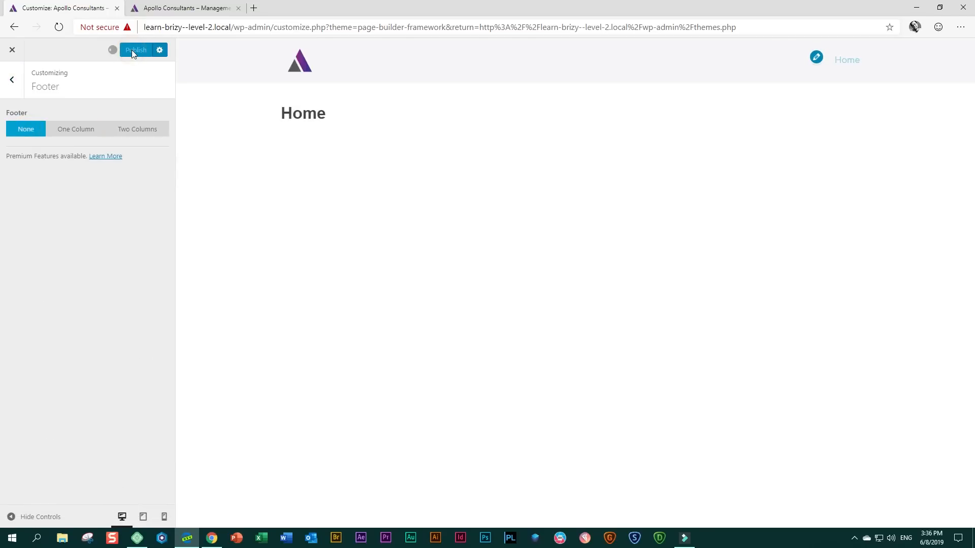
Set the hover color in the general Accent Color settings to #952880 and publish the change
left_click(8, 90)
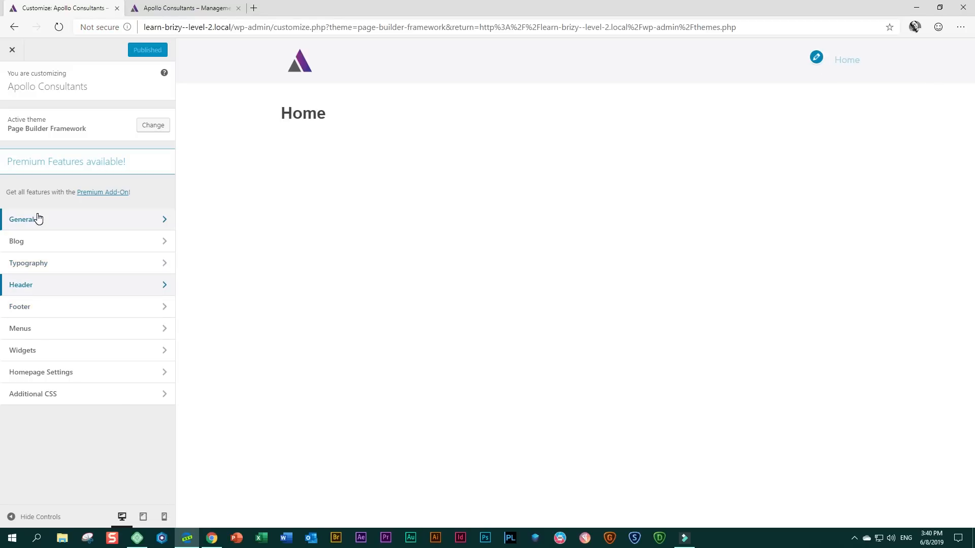
left_click(38, 219)
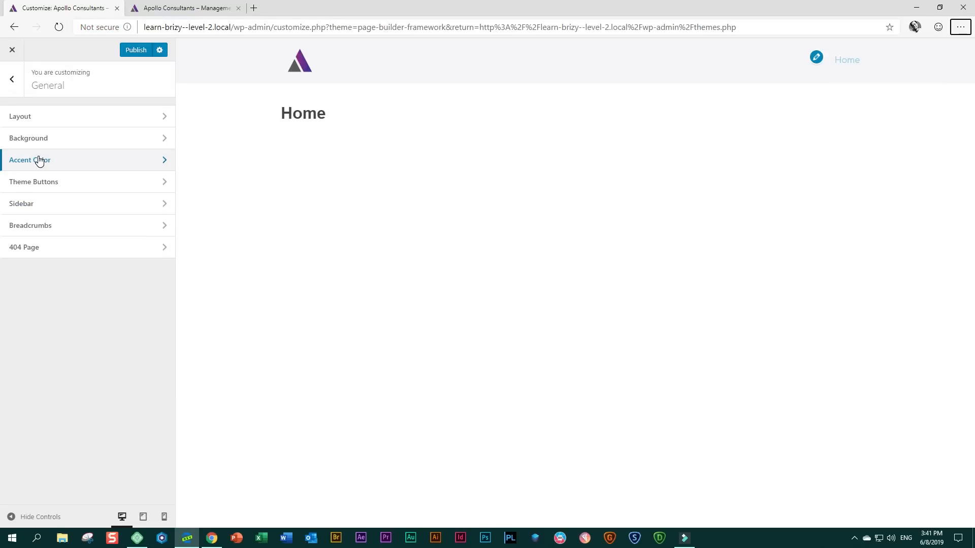
left_click(89, 160)
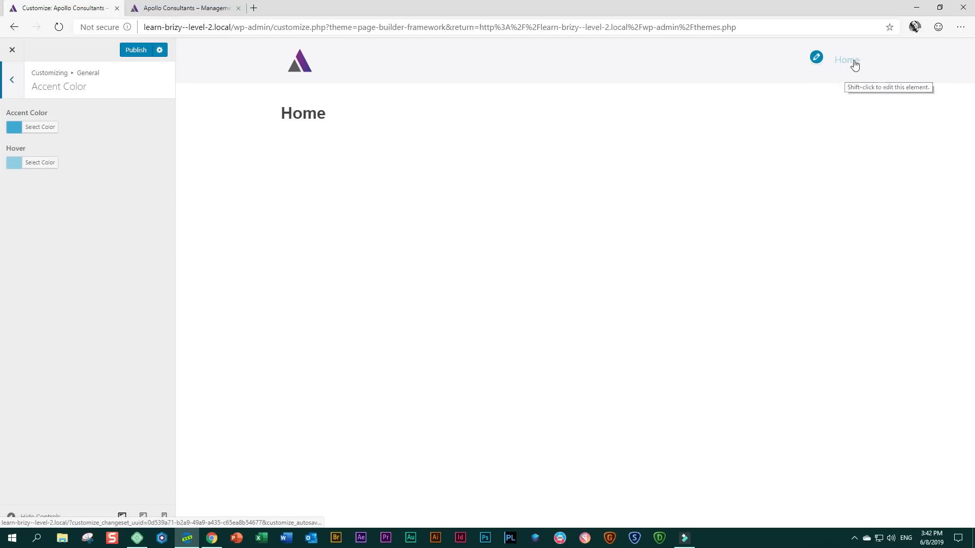
left_click(17, 166)
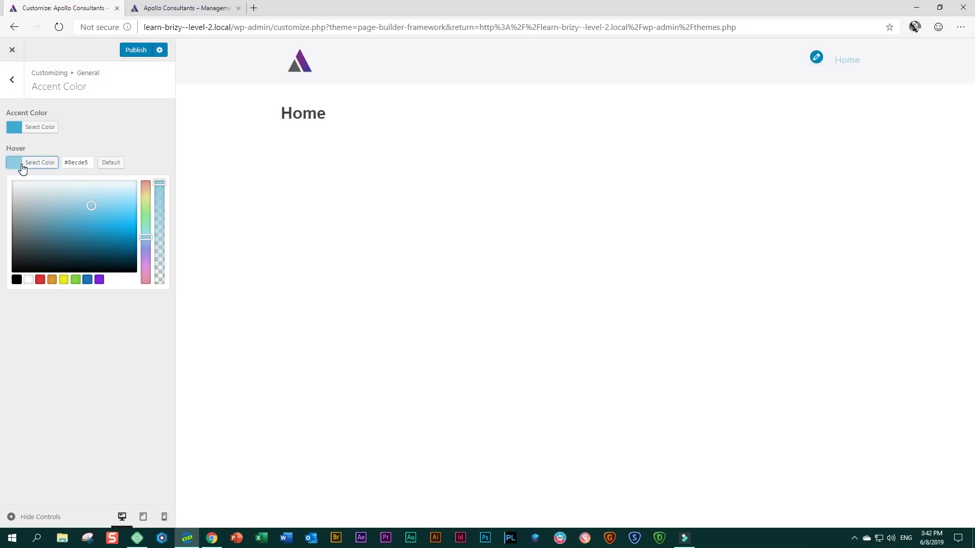
double_click(81, 161)
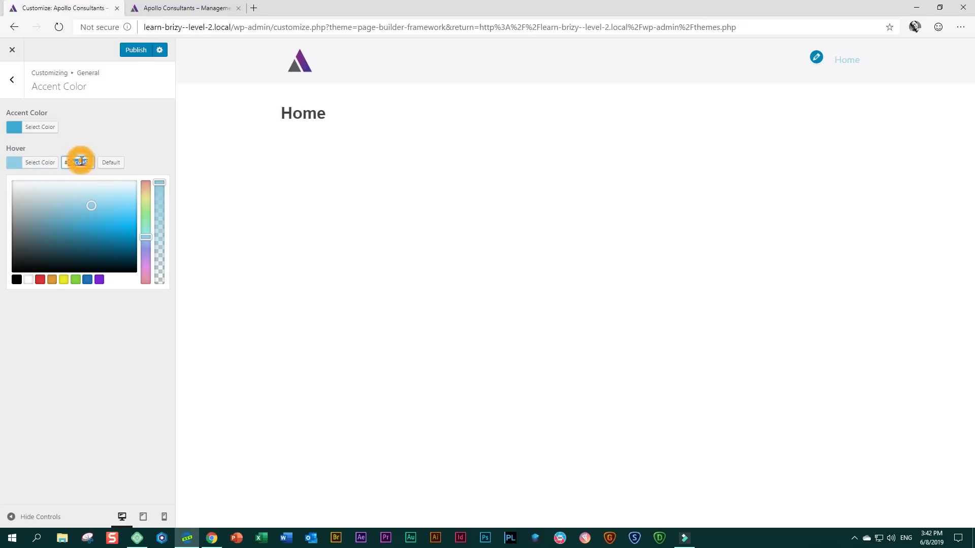
type("995528")
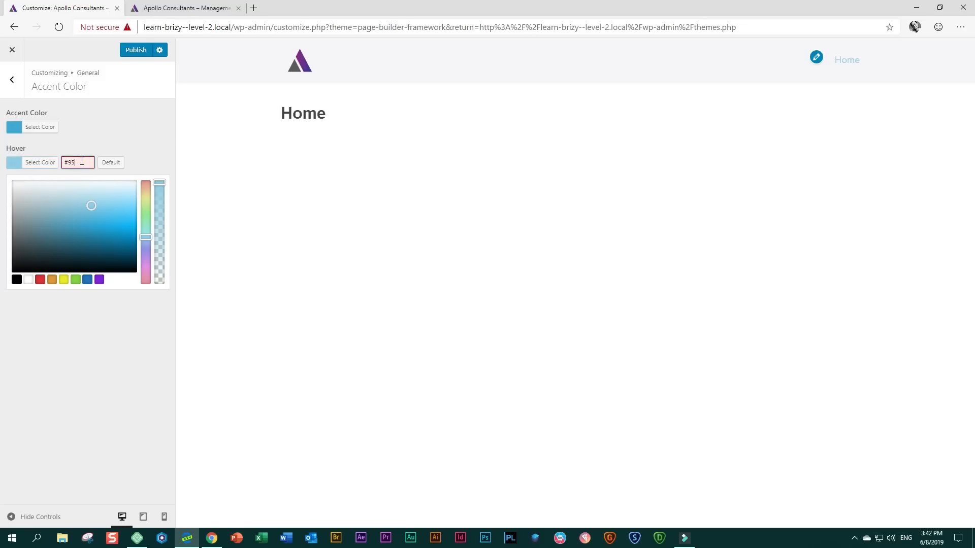
type("952880")
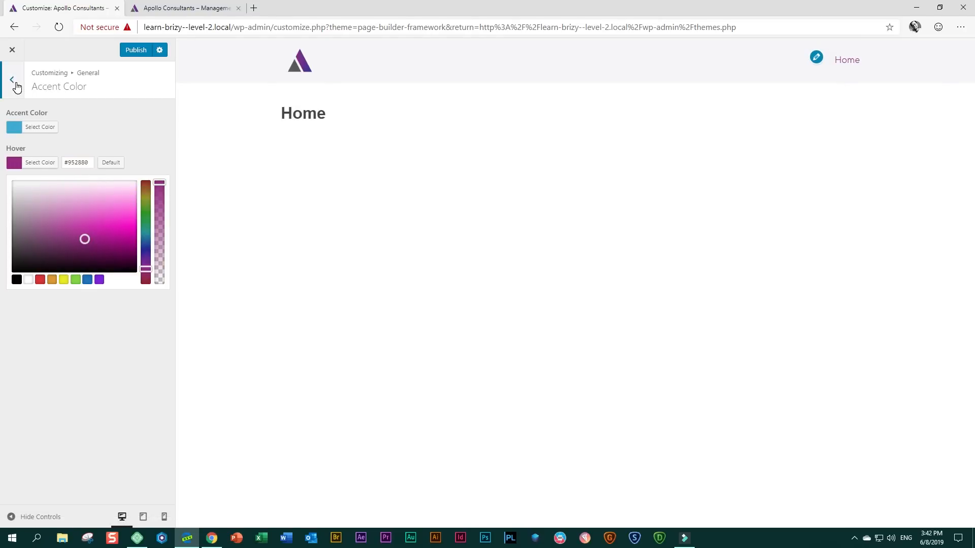
left_click(17, 88)
left_click(16, 87)
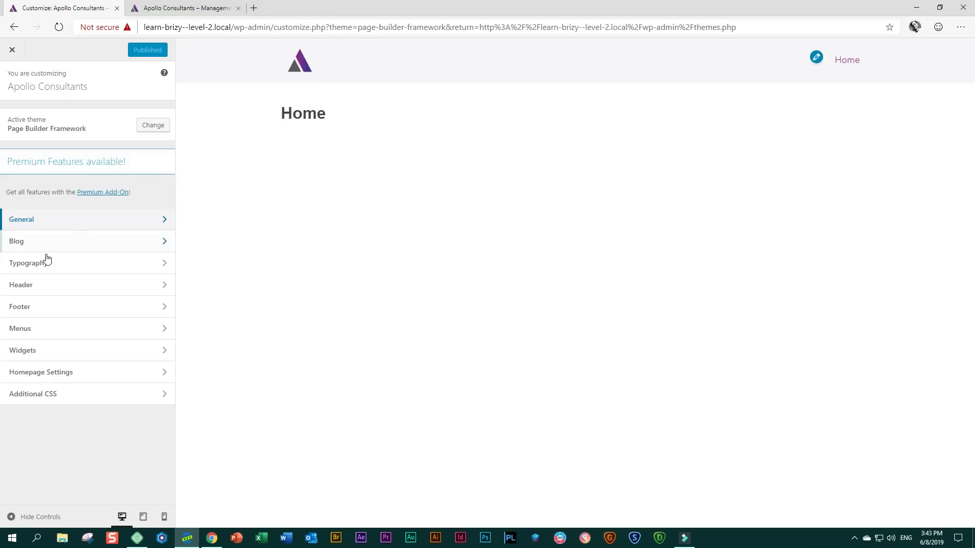
Set the header navigation's background color to white (#ffffff)
left_click(27, 287)
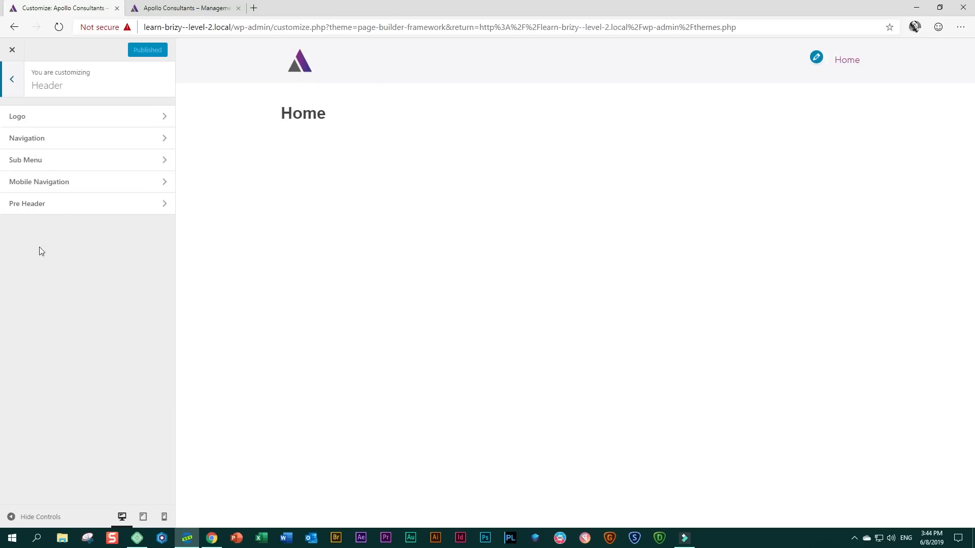
left_click(44, 138)
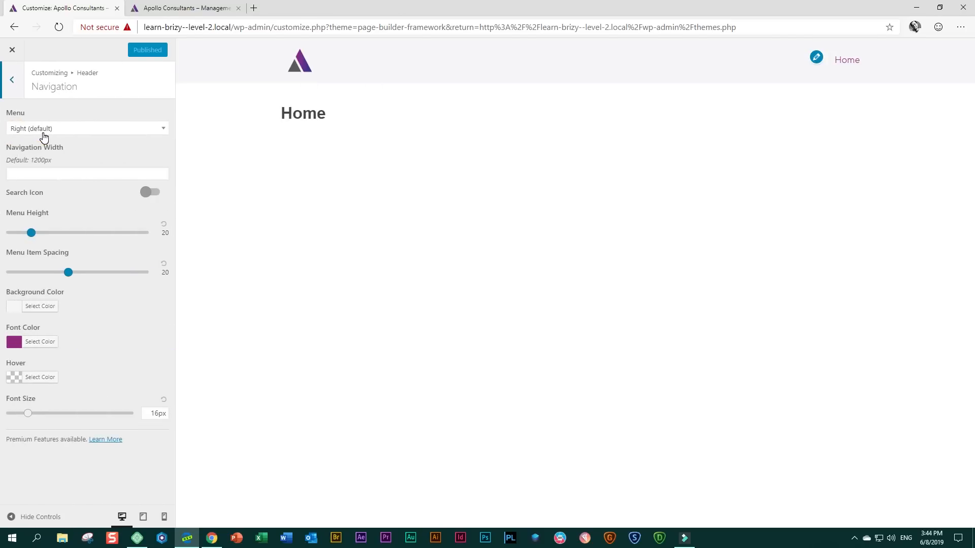
left_click(16, 307)
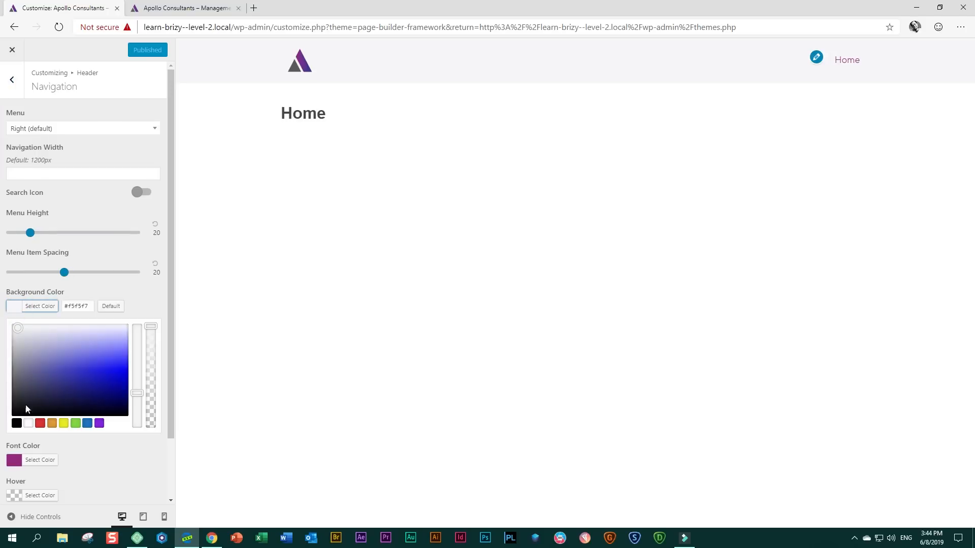
left_click(28, 425)
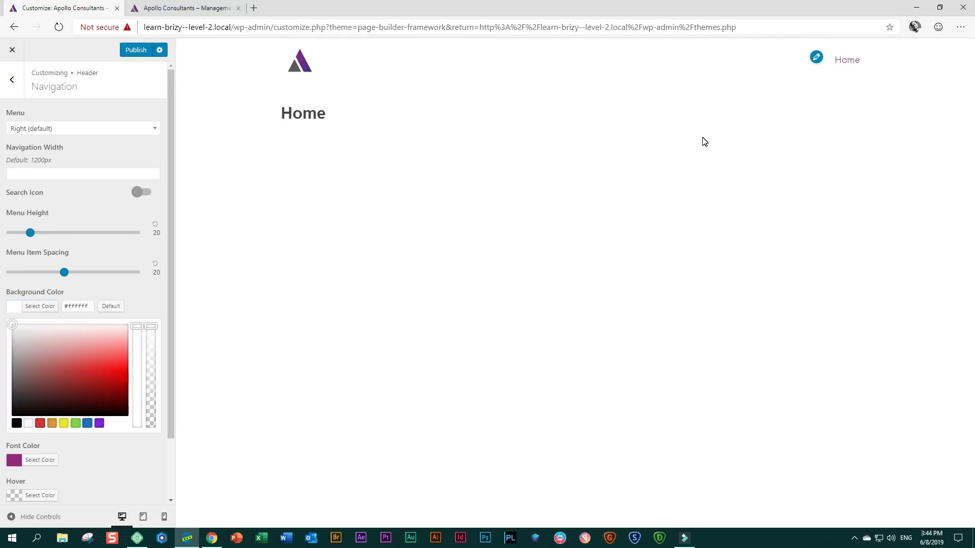
Publish the header navigation change and check the header and menu in the tablet and phone previews before returning to desktop
left_click(142, 57)
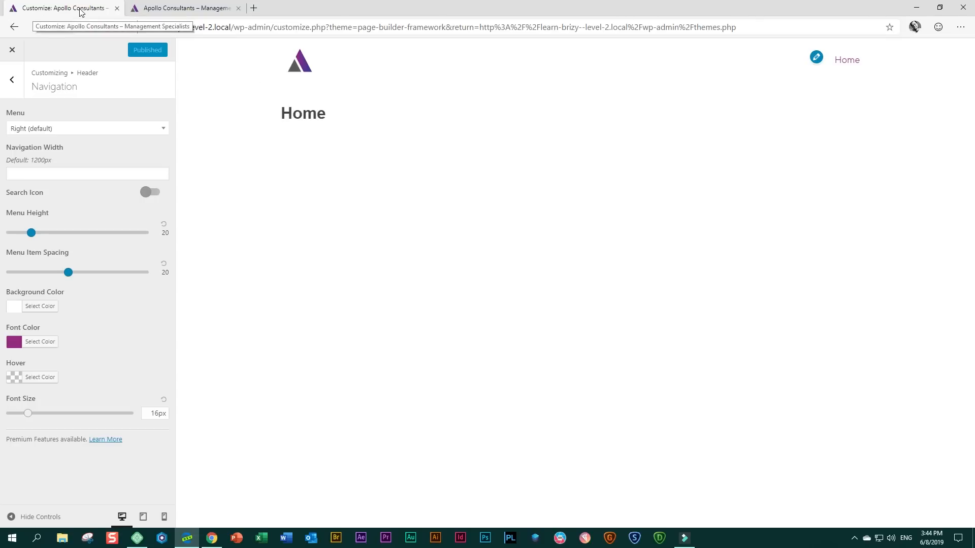
left_click(143, 517)
left_click(757, 64)
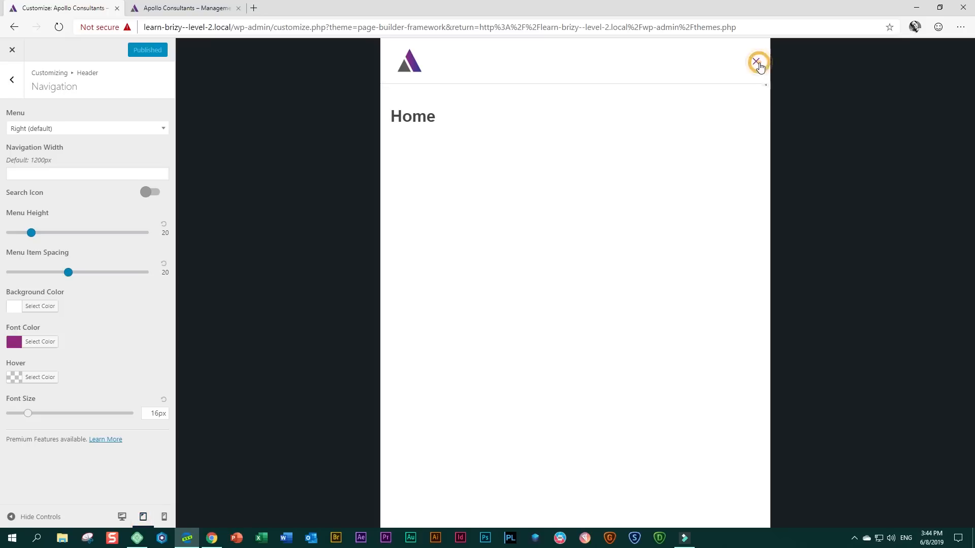
left_click(757, 63)
left_click(164, 516)
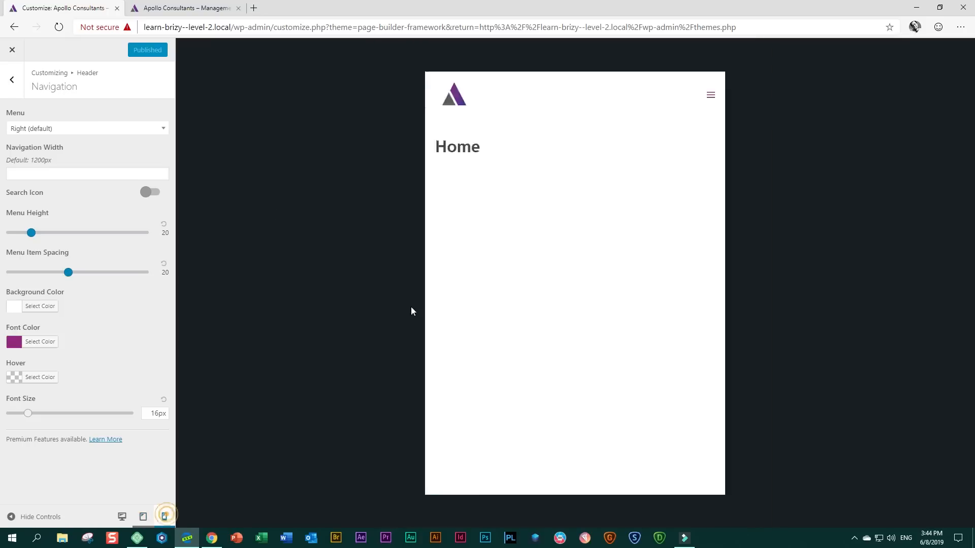
left_click(682, 135)
left_click(147, 519)
left_click(122, 517)
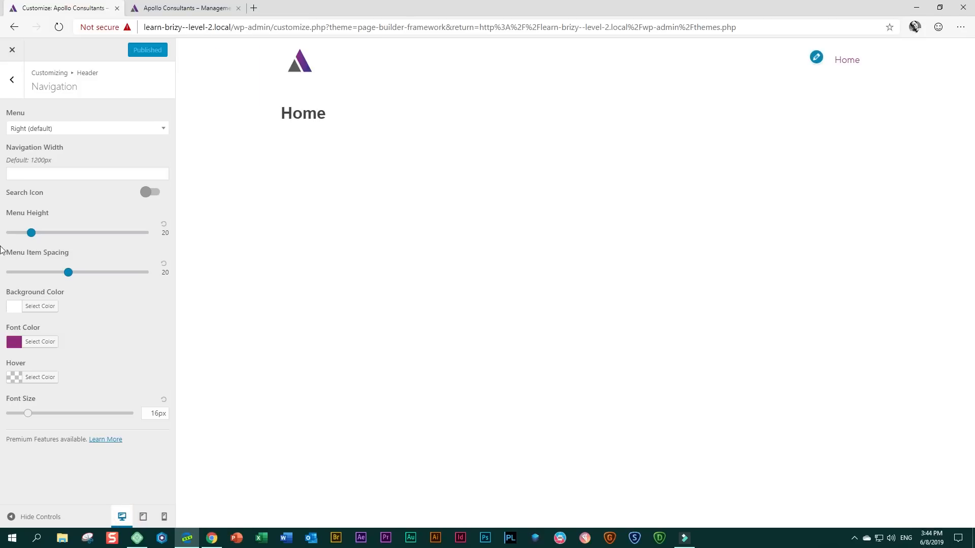
Exit the Customizer, reload the live home page to check its header, and close that page
left_click(14, 92)
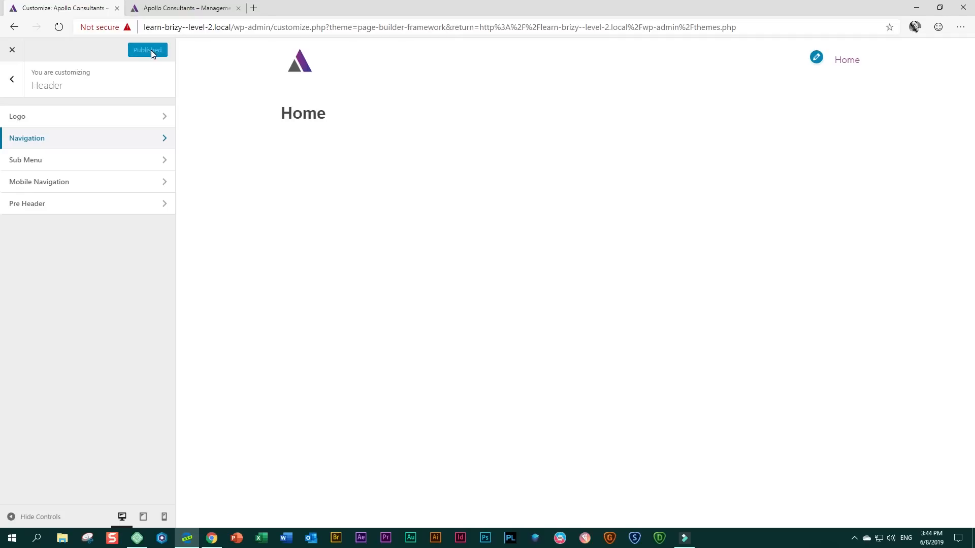
left_click(13, 51)
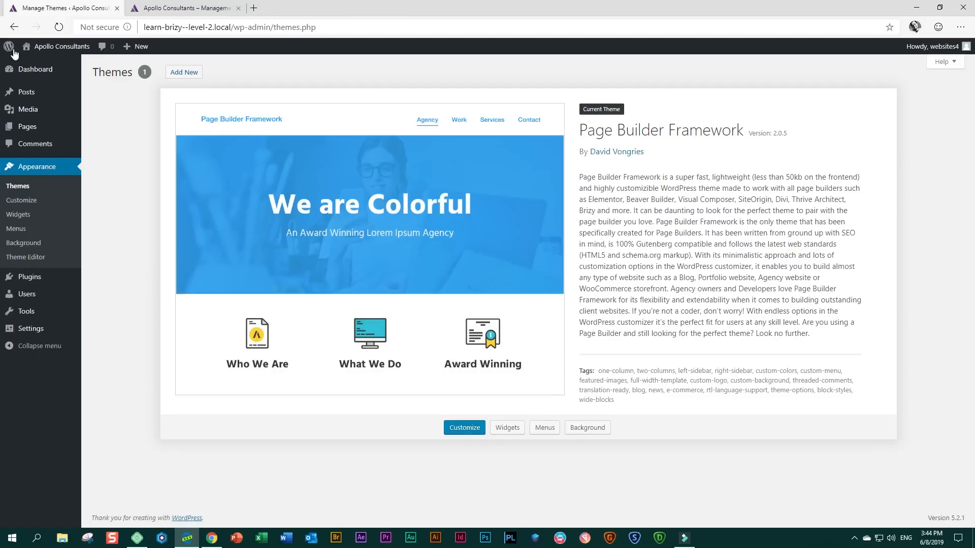
left_click(172, 9)
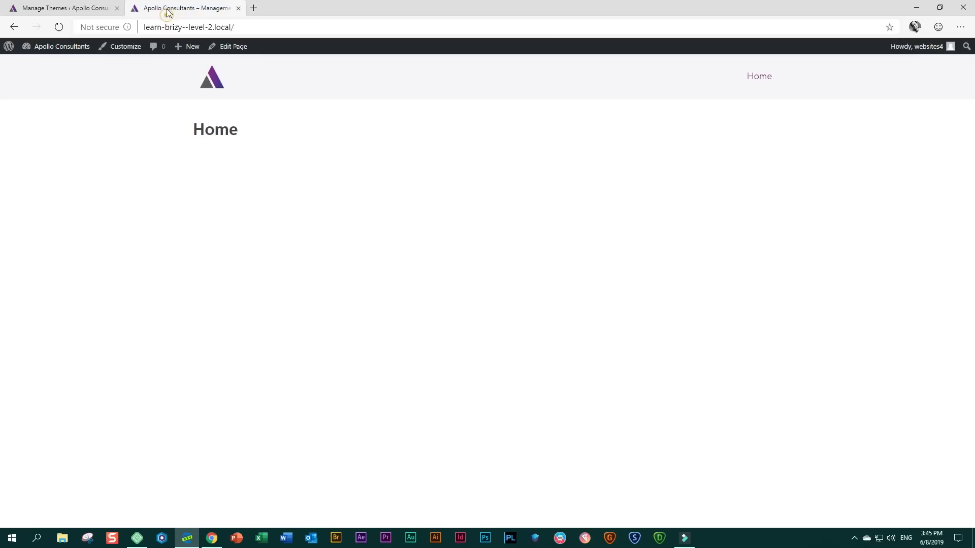
left_click(59, 28)
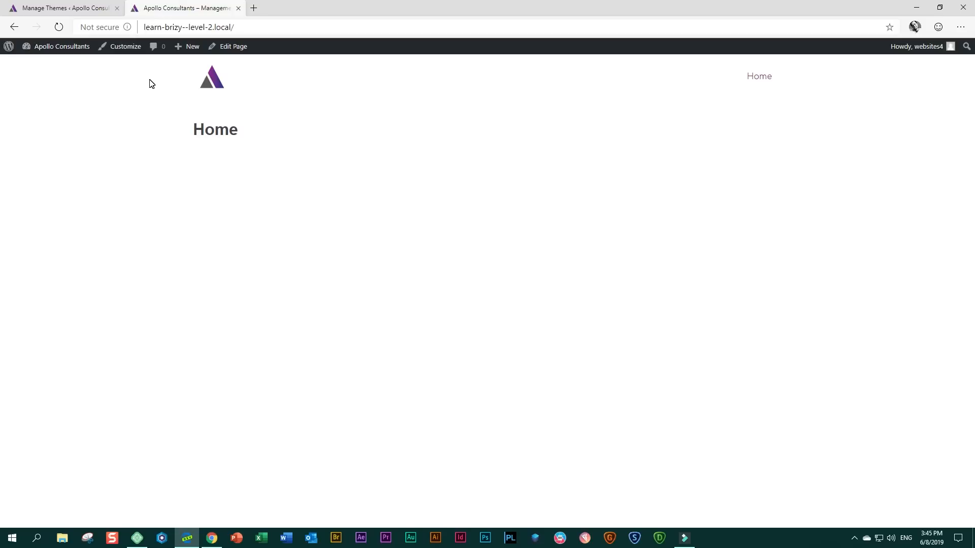
left_click(238, 8)
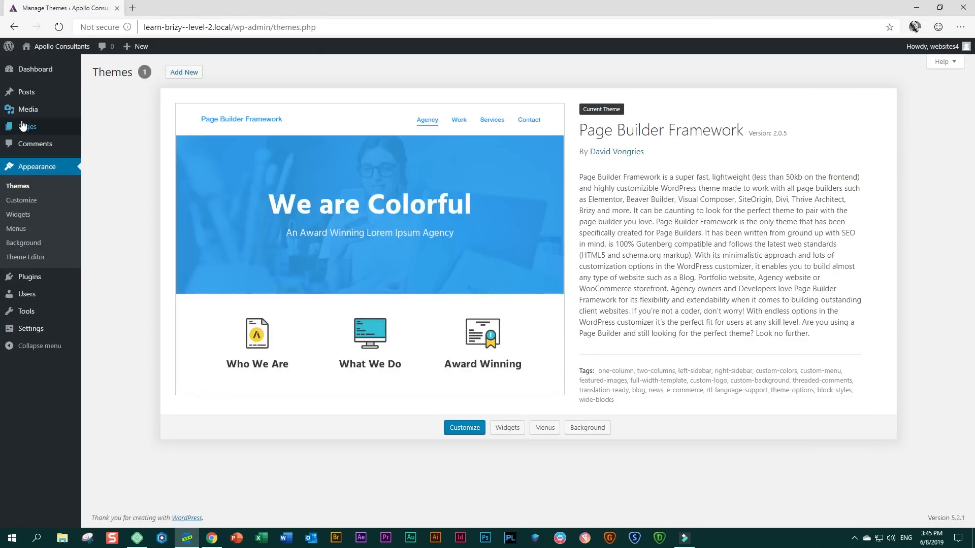
Open the Home page in the WordPress editor to view its available editing options
mouse_move(23, 133)
left_click(100, 129)
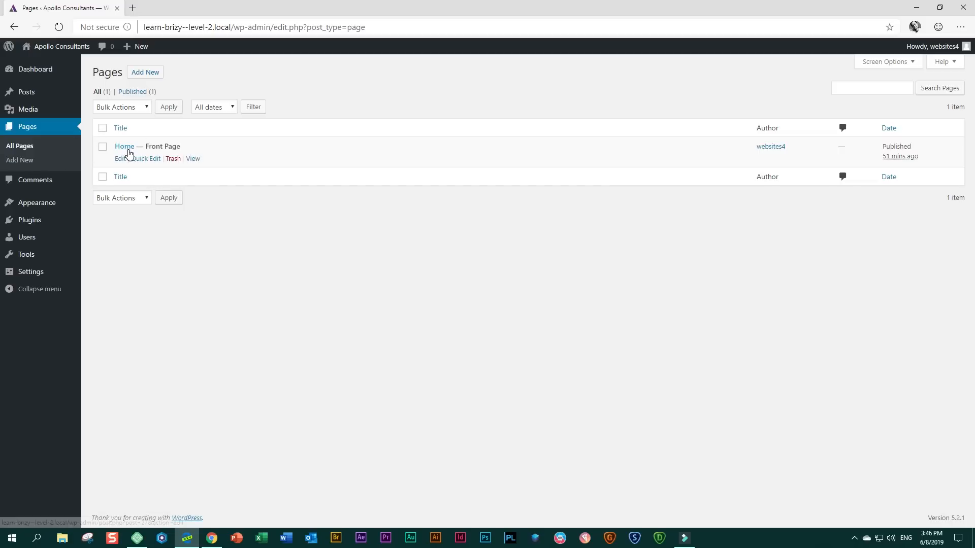
left_click(126, 147)
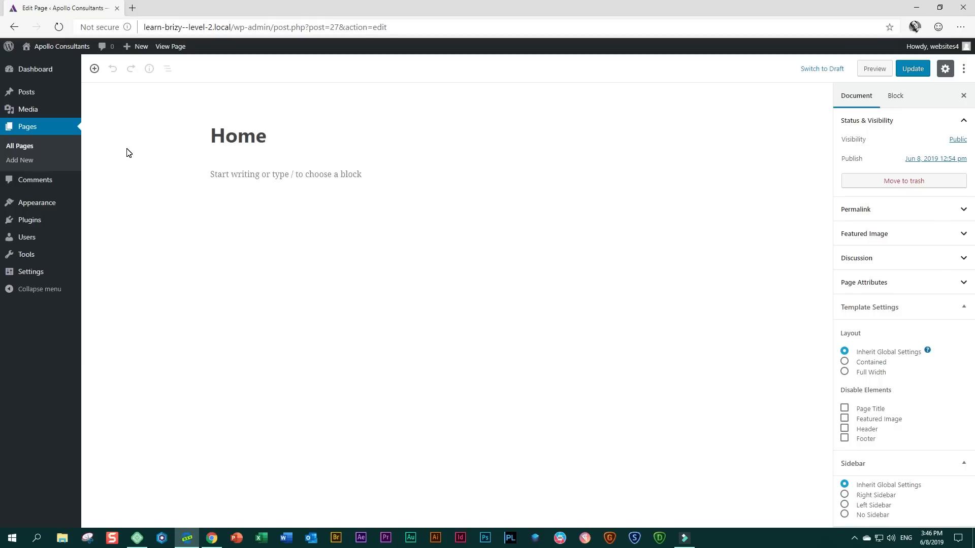
Find the Brizy – Page Builder plugin by searching for "Brizy", install it, and activate it
mouse_move(50, 228)
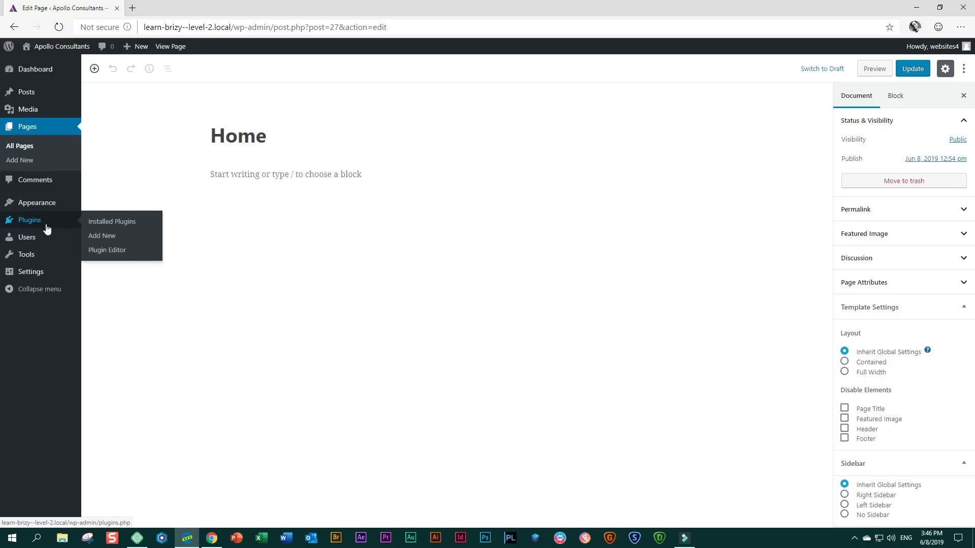
left_click(112, 241)
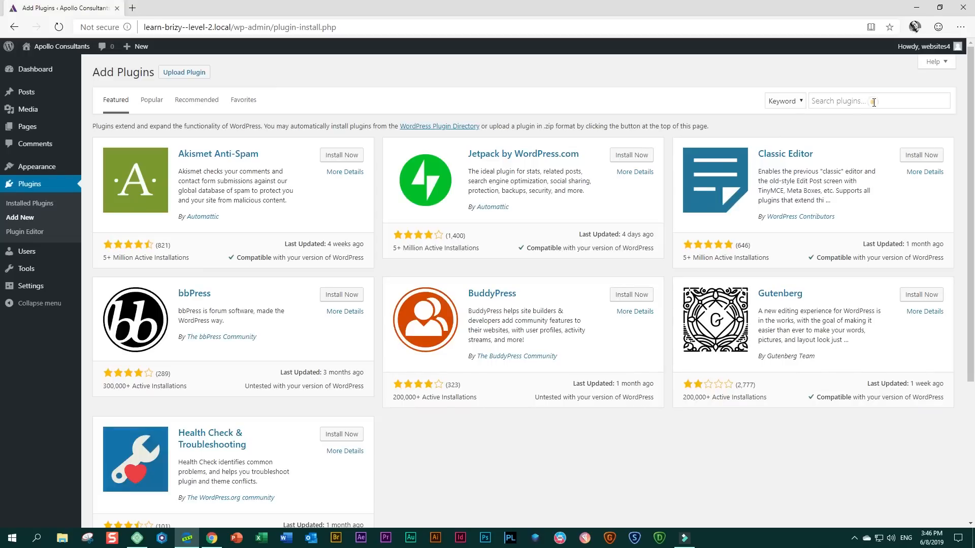
left_click(874, 102)
type("Brizy")
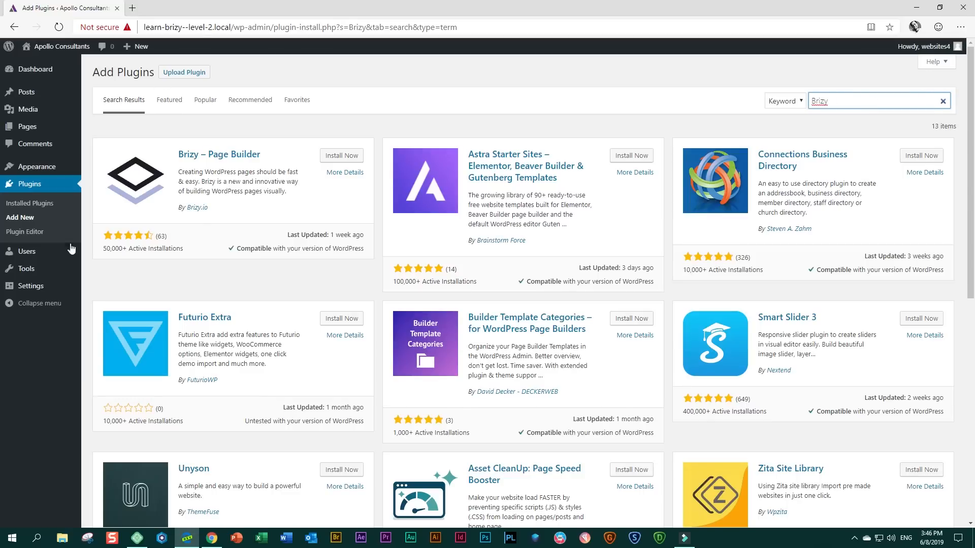
left_click(346, 156)
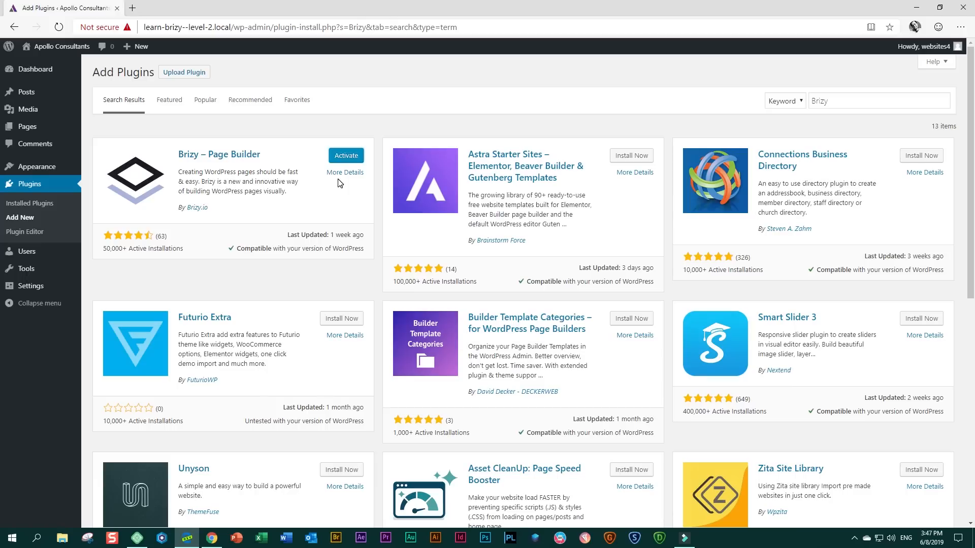
left_click(351, 160)
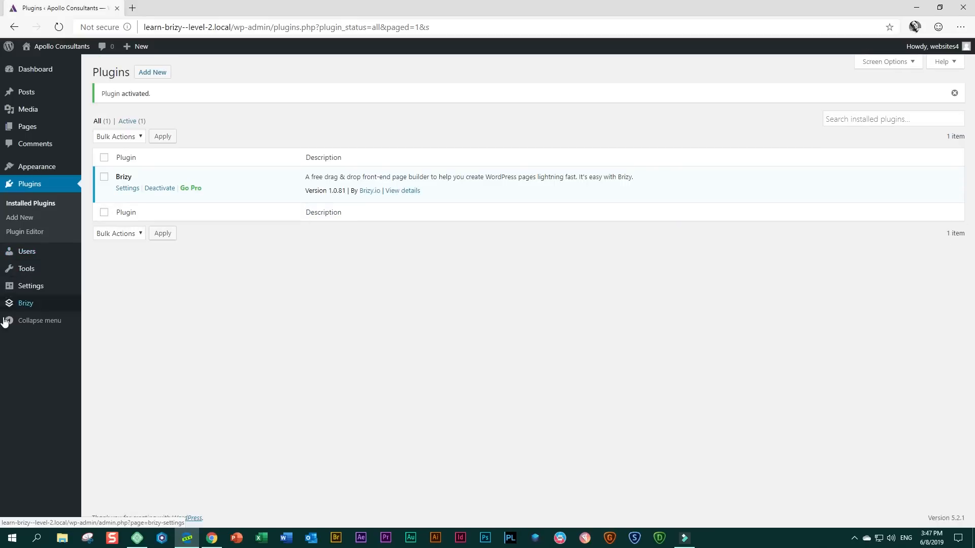
Check the version of the Brizy plugin in the list of installed plugins
mouse_move(22, 304)
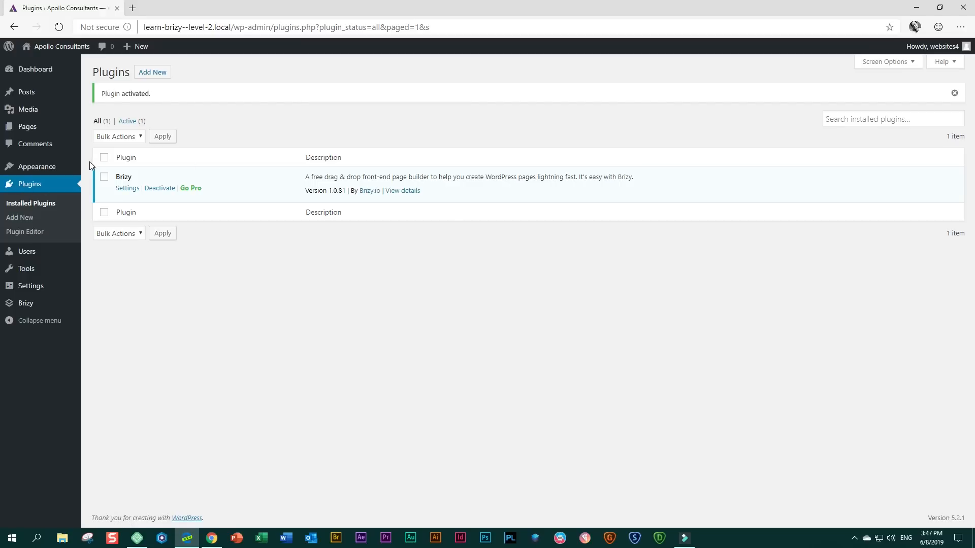
left_click(306, 190)
left_click_drag(307, 191, 345, 192)
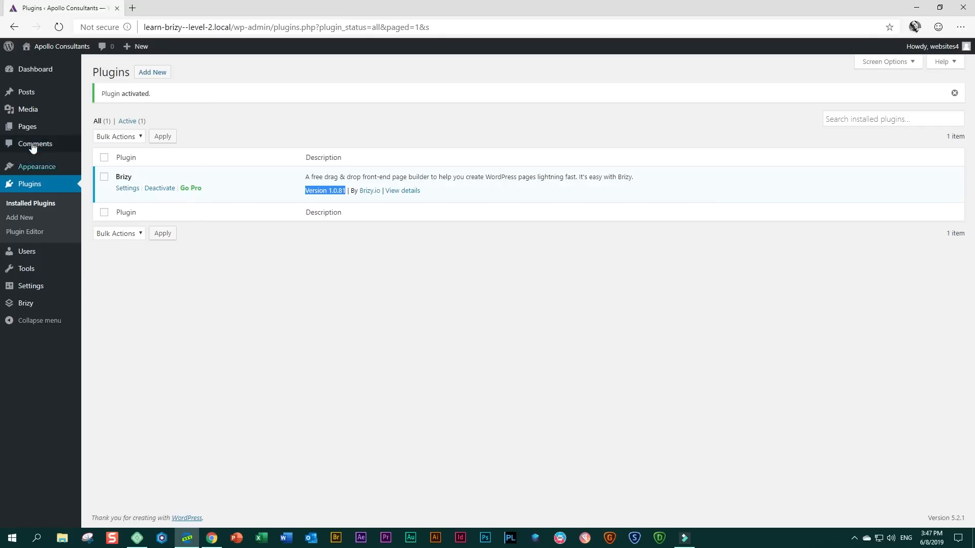
Open the Home front page from the list of all pages for editing with Brizy
mouse_move(17, 126)
left_click(98, 131)
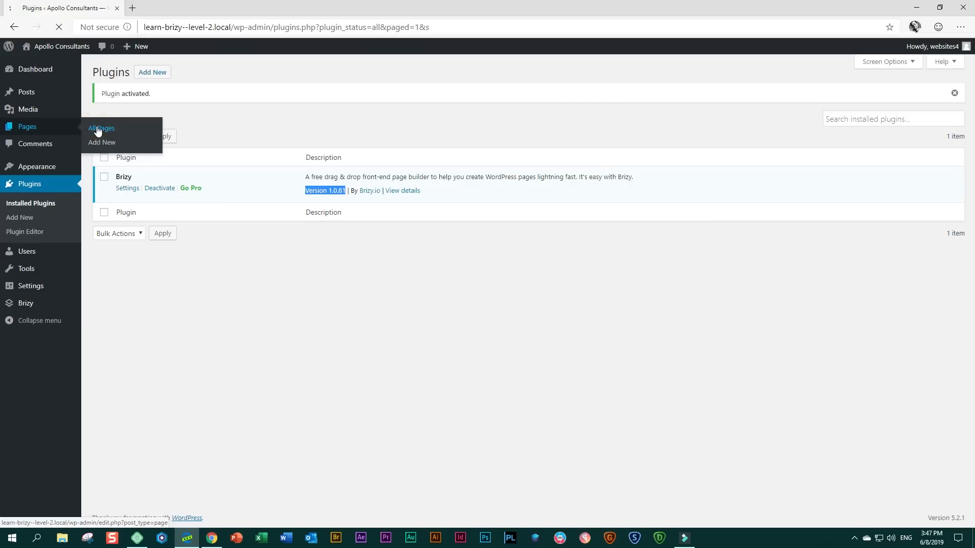
left_click(126, 148)
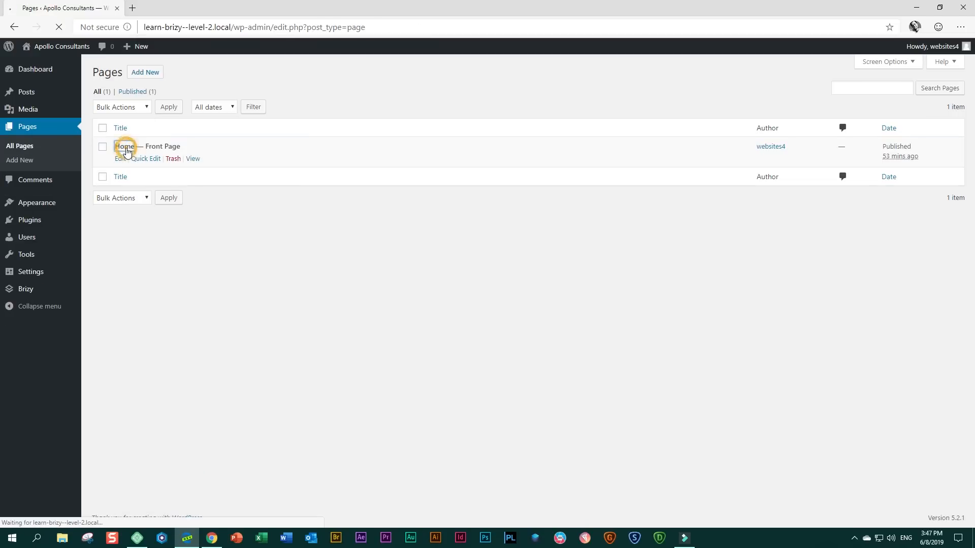
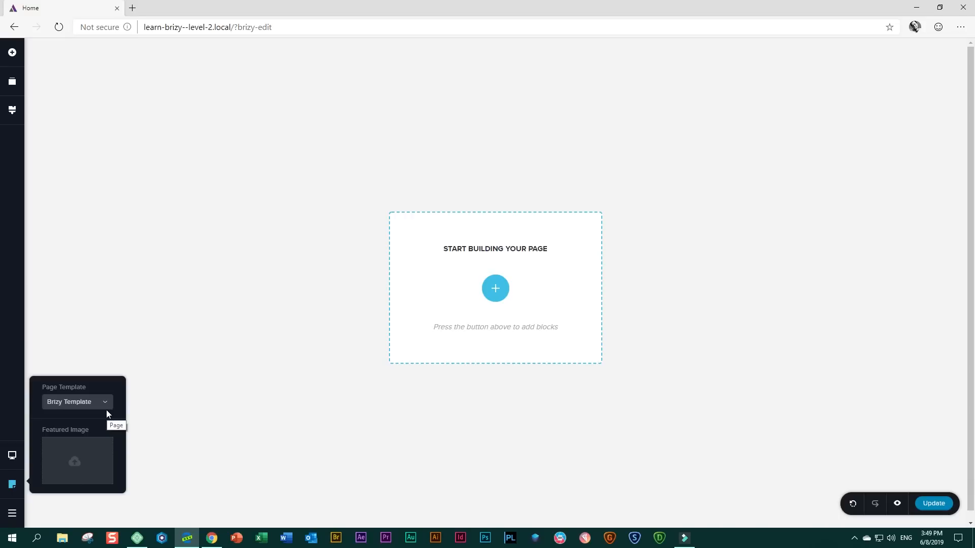
Set the Home page's template in Brizy to Default and update the page
left_click(105, 402)
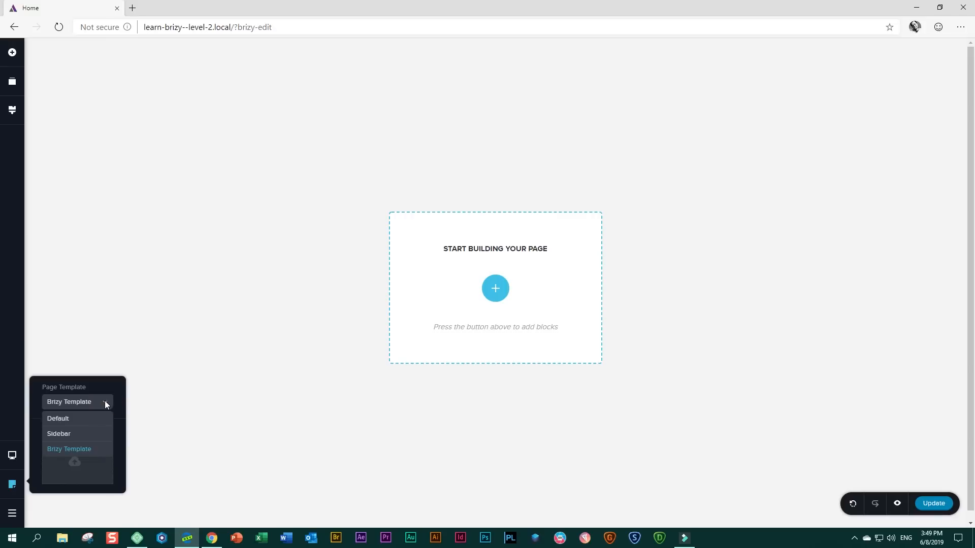
left_click(66, 419)
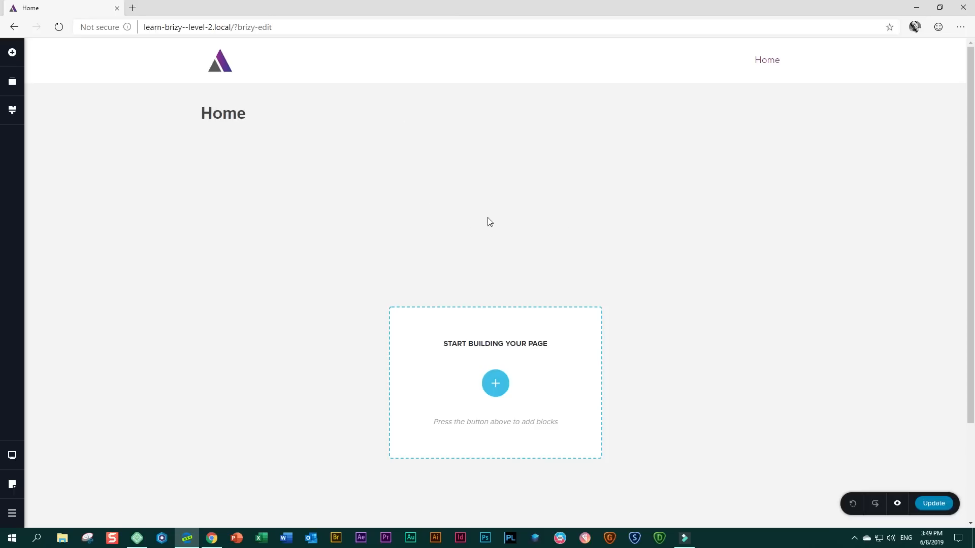
left_click(938, 508)
Return to the WordPress page settings, disable the Page Title, set the layout to Full Width, and update the Home page
left_click(11, 518)
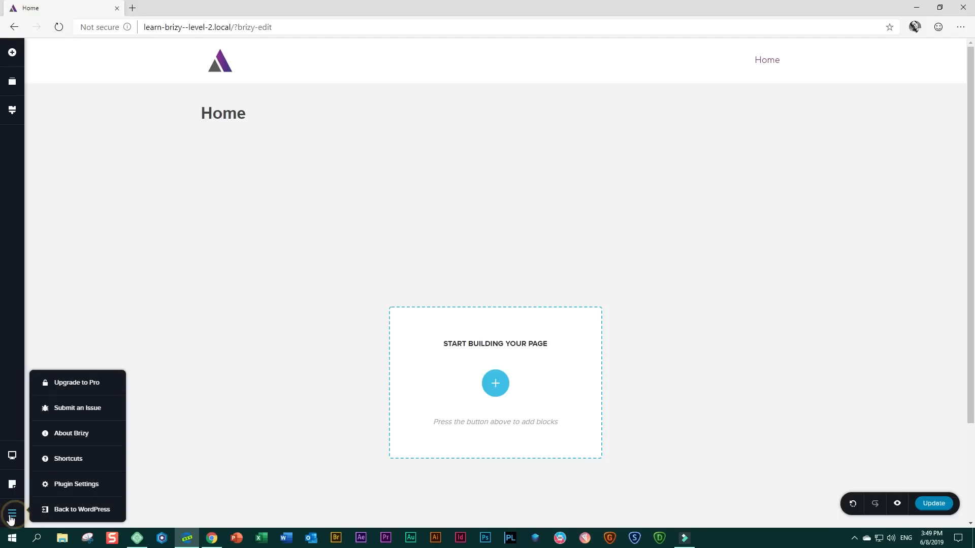
left_click(92, 510)
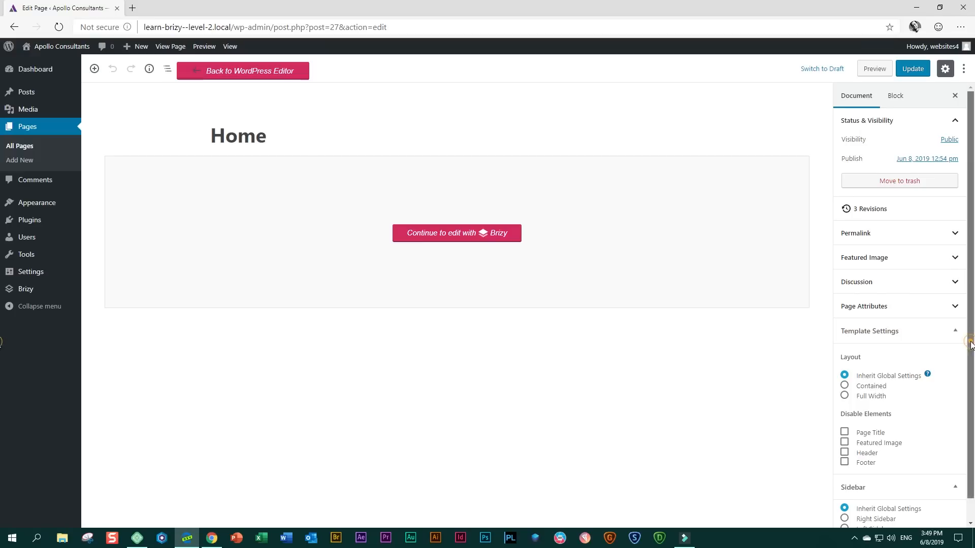
scroll(971, 345, "down", 1)
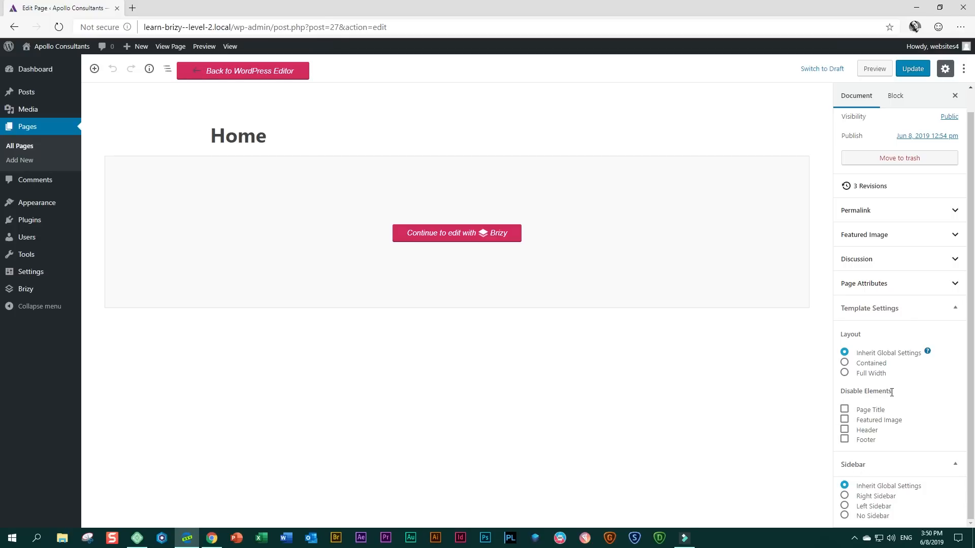
left_click(845, 410)
left_click(845, 374)
left_click(912, 70)
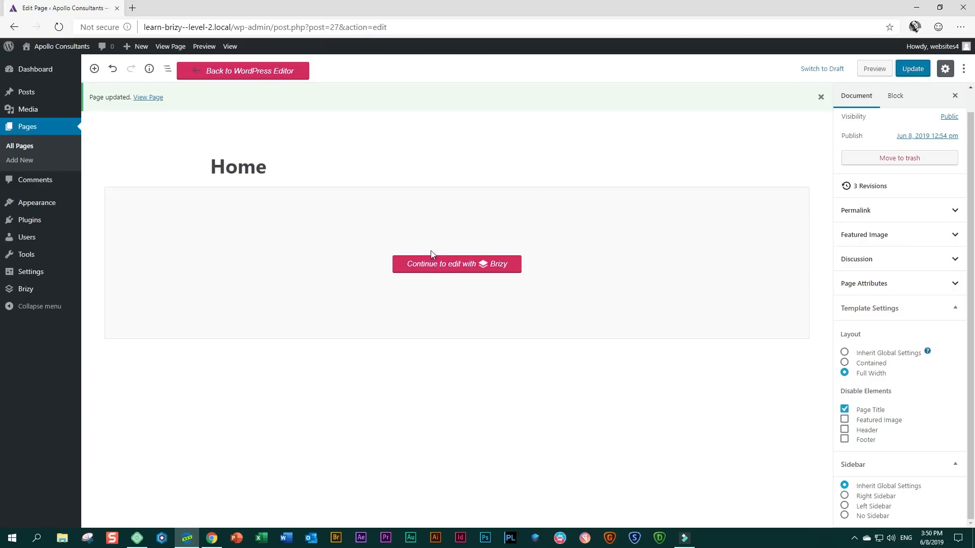
Continue editing the Home page with Brizy and show its global styling settings
left_click(450, 272)
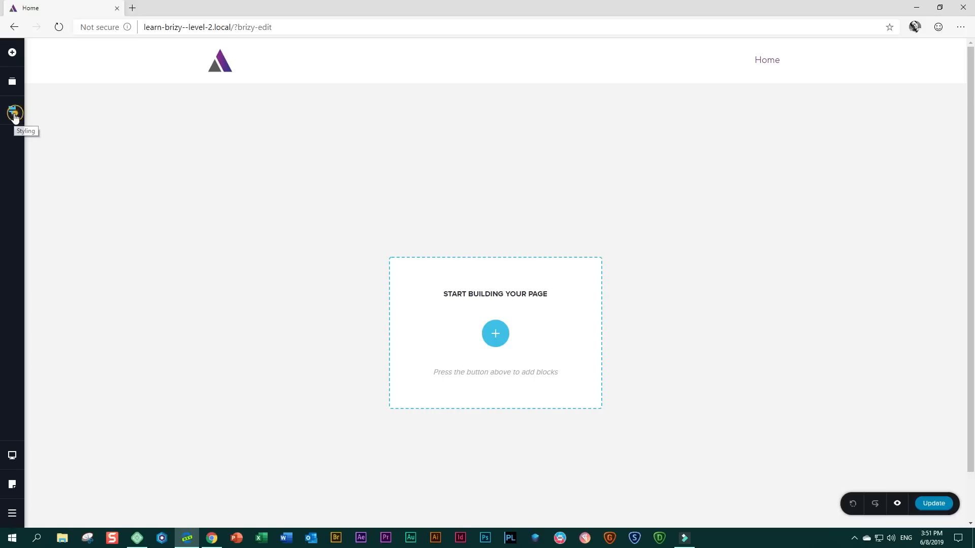
left_click(15, 118)
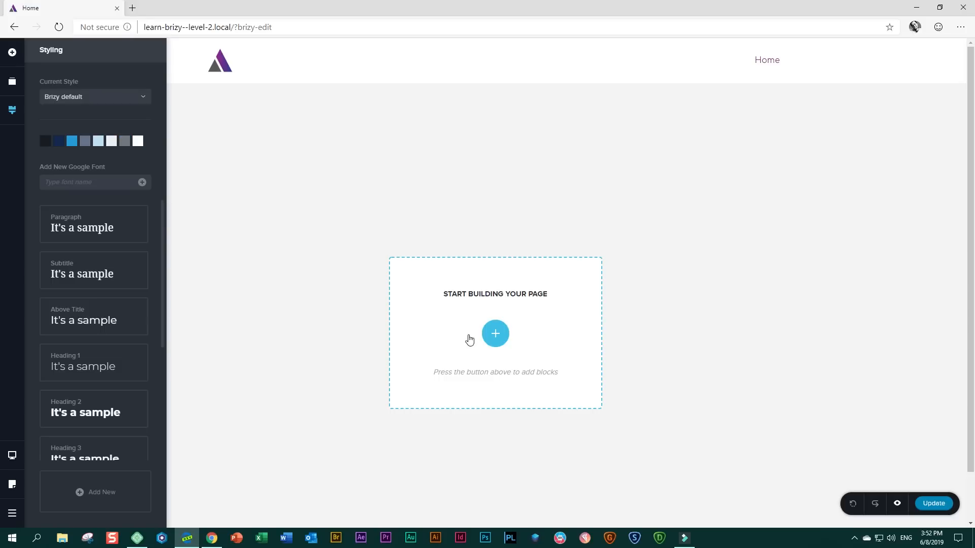
Add a blank block to the Home page and place a Text element in its left column
left_click(488, 340)
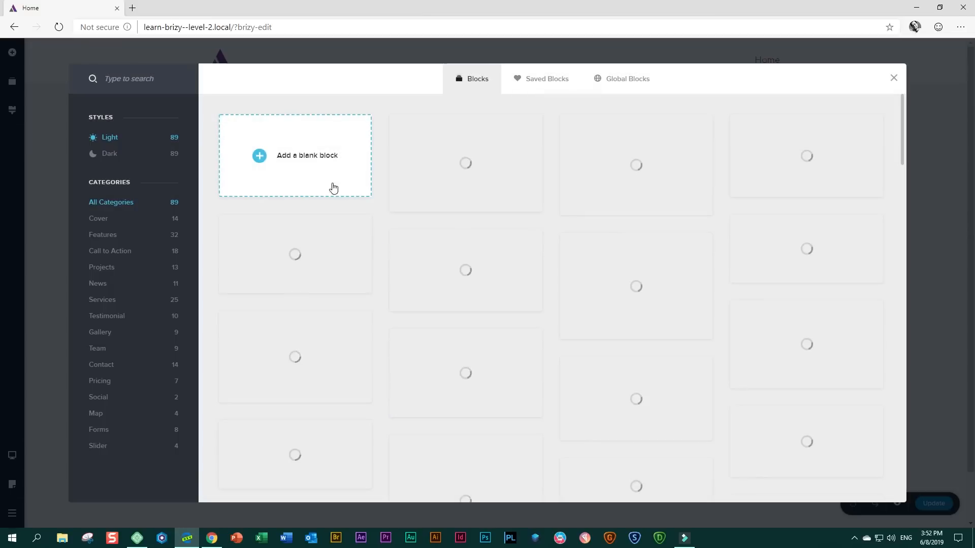
left_click(329, 186)
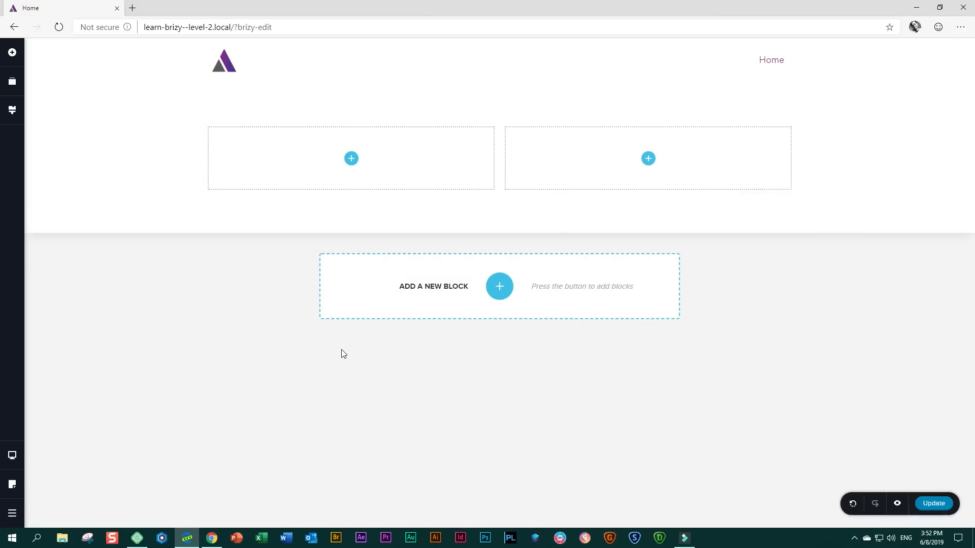
left_click(12, 52)
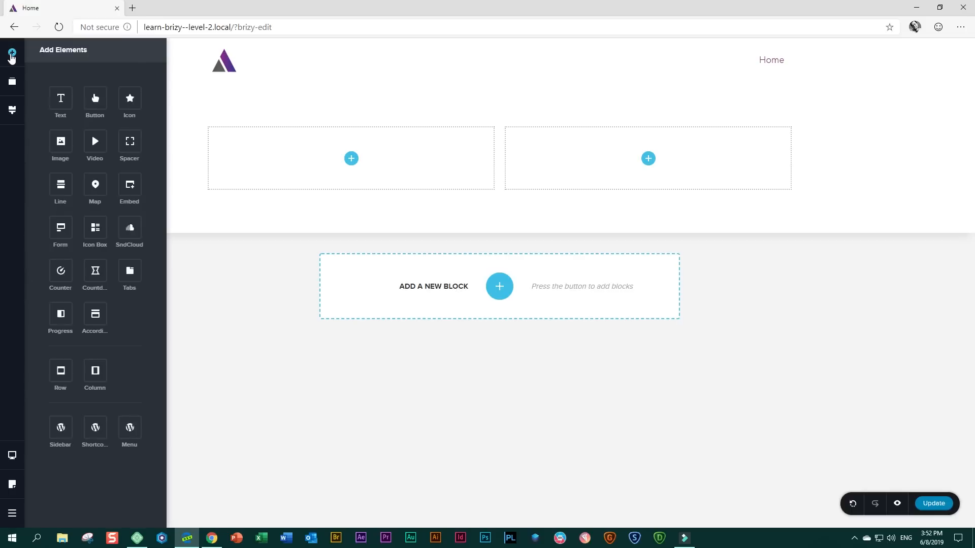
left_click_drag(60, 98, 358, 160)
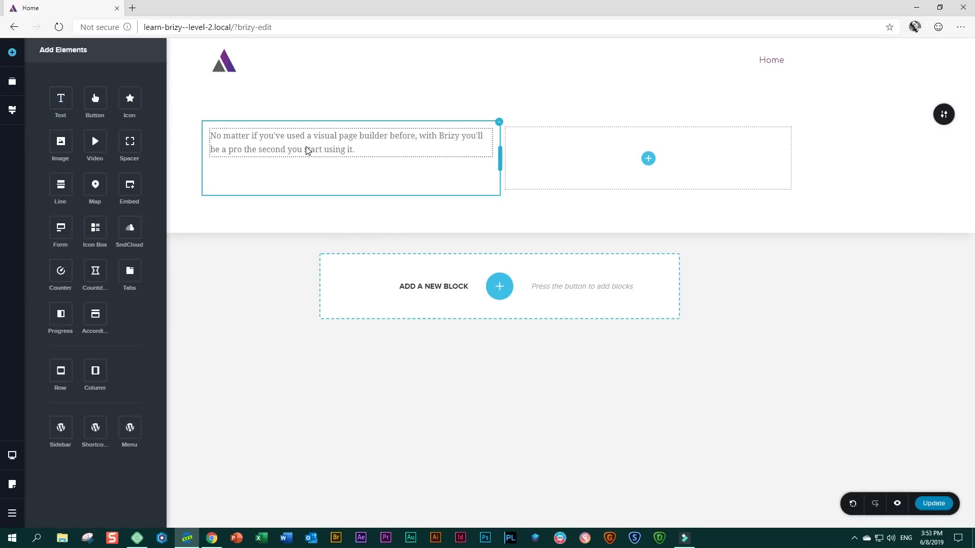
Change the seventh global palette colour to magenta #D135DA in the styling settings
left_click(12, 110)
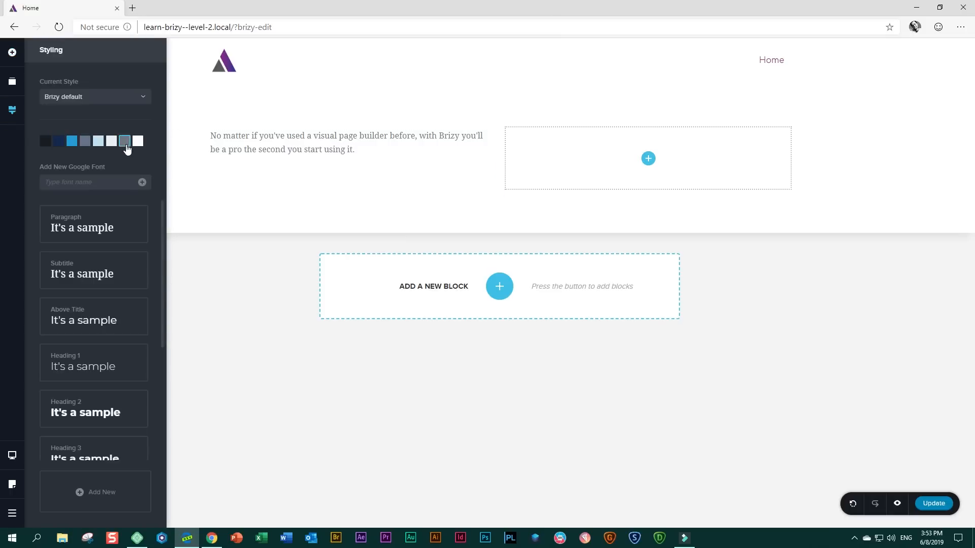
left_click(125, 142)
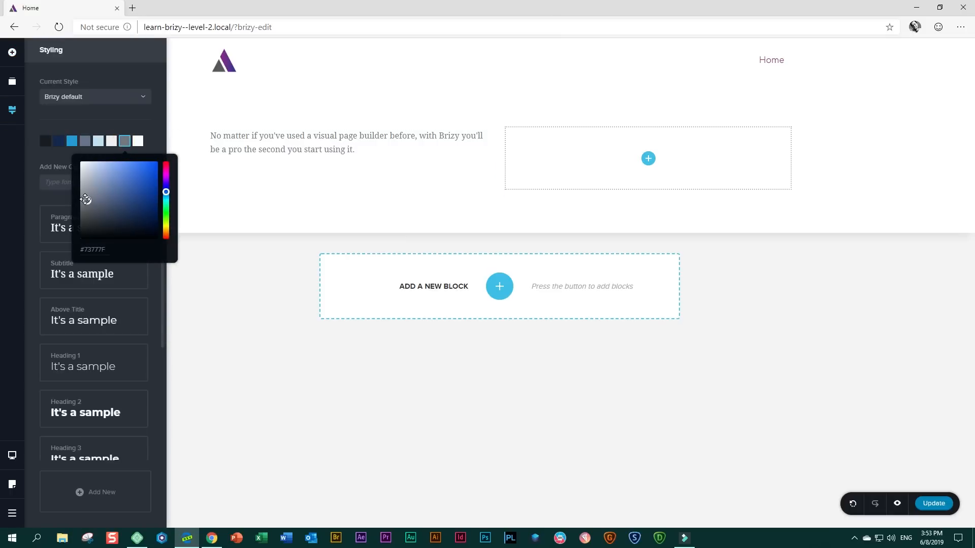
left_click_drag(88, 201, 139, 173)
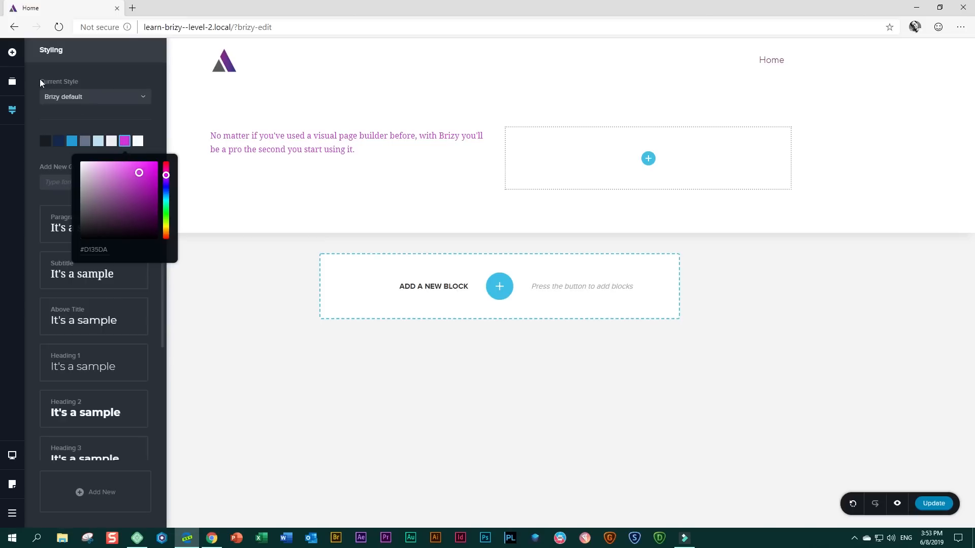
Place a Text element in the right column and check which palette colour its text uses
left_click(14, 55)
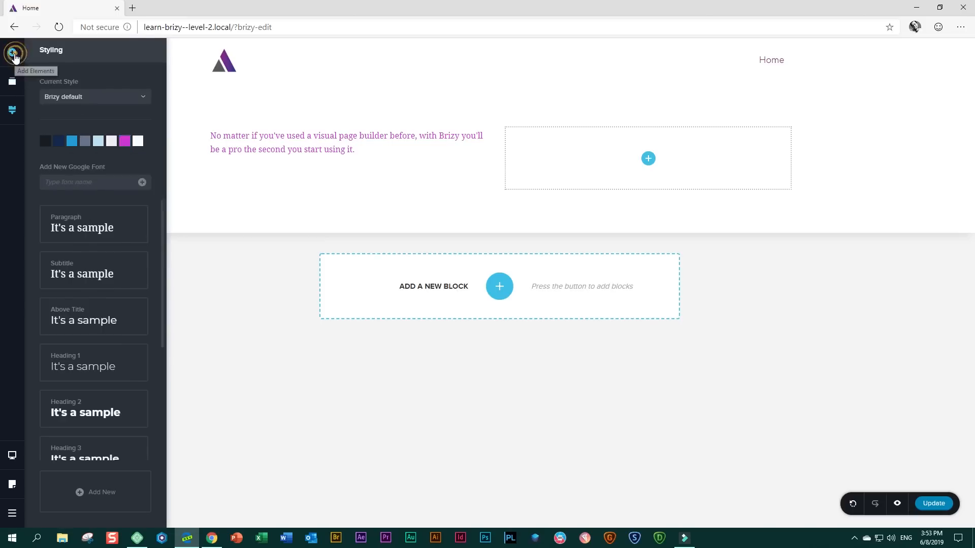
left_click_drag(62, 97, 652, 164)
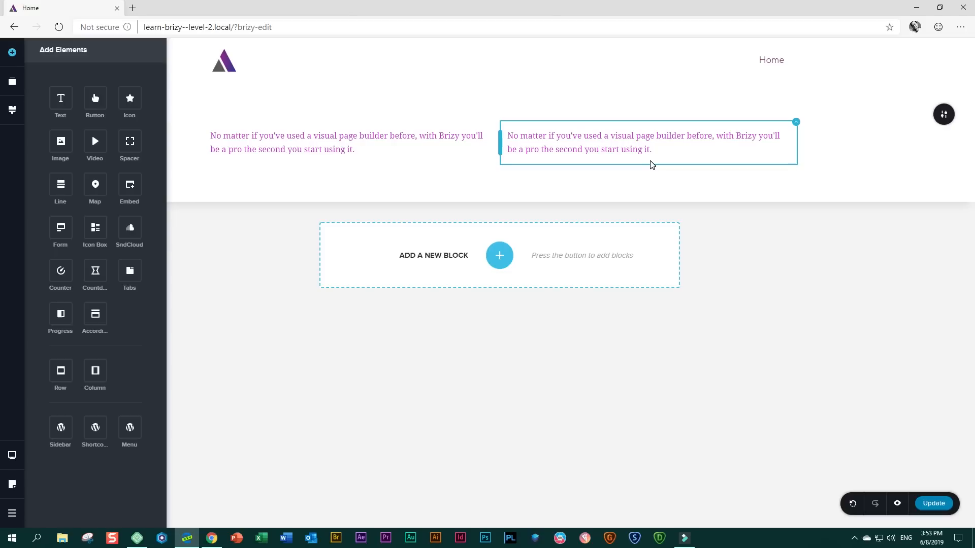
left_click(659, 149)
left_click(576, 113)
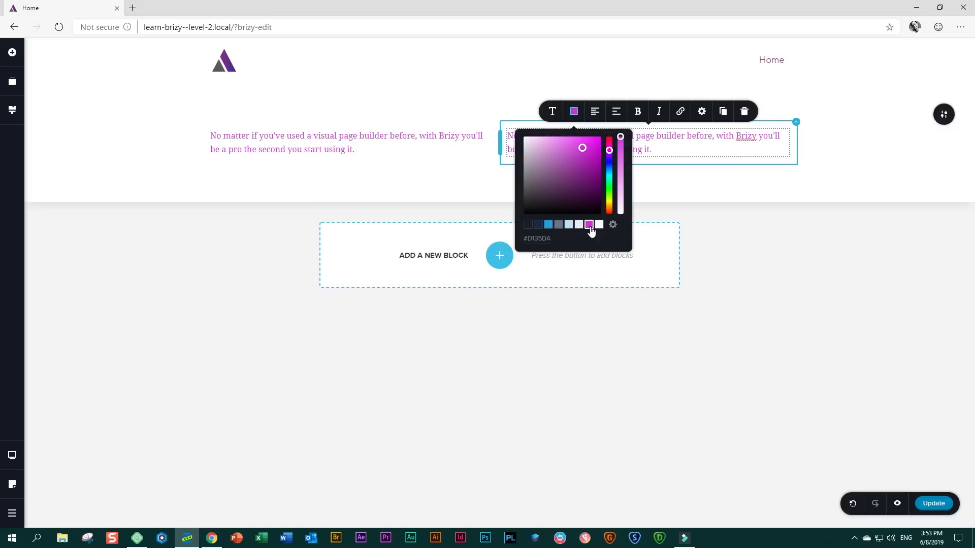
Try green #248057 as the seventh global palette colour
left_click(15, 113)
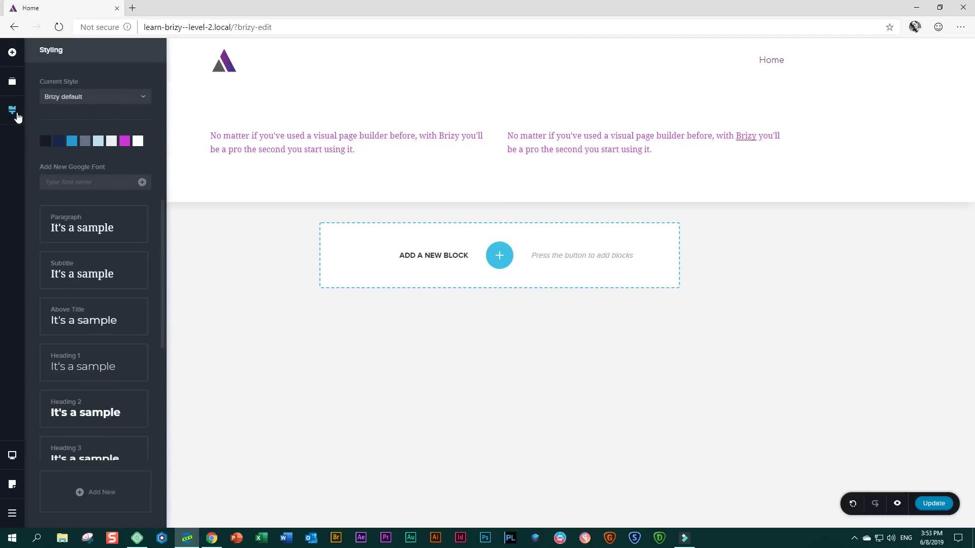
left_click(125, 140)
left_click_drag(169, 174, 167, 206)
left_click(165, 210)
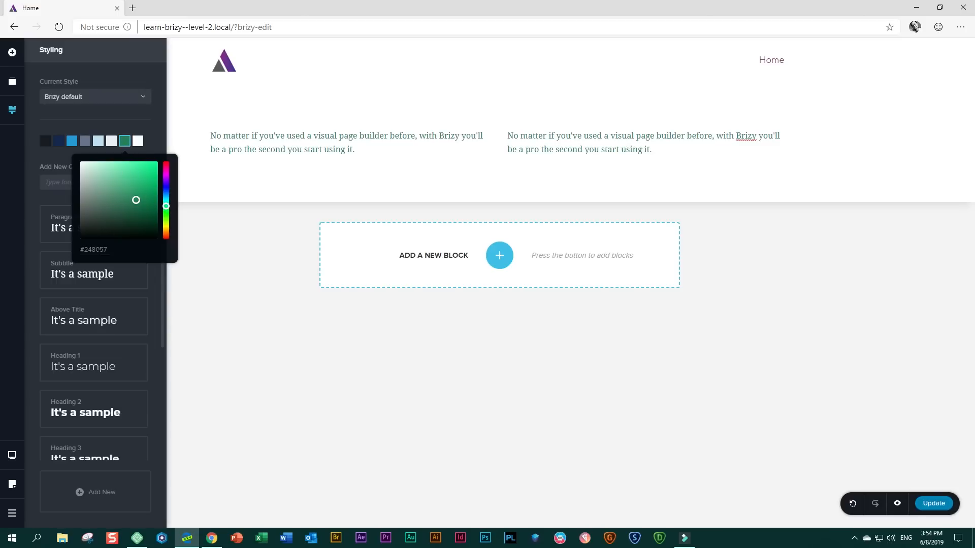
Set the seventh global palette colour to #58595B
double_click(96, 249)
type("58595B")
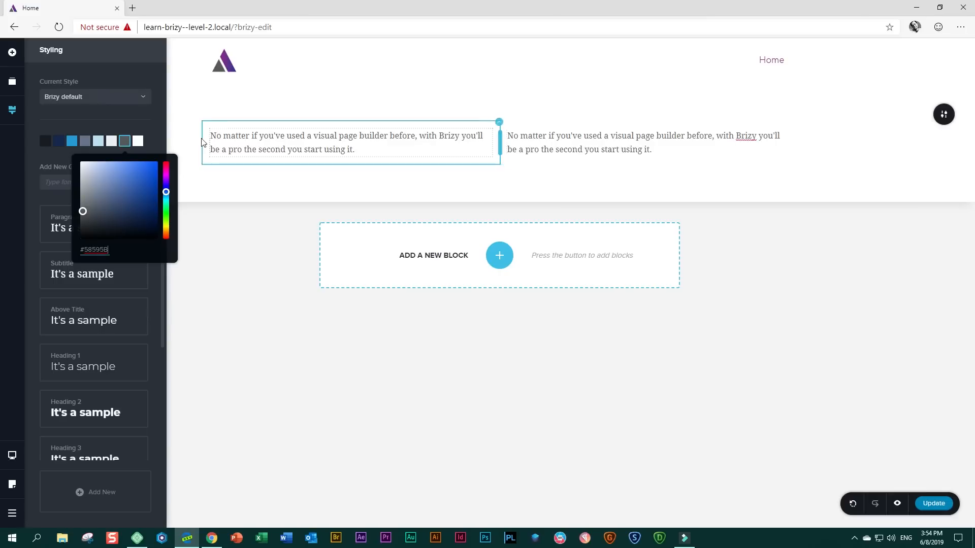
left_click(161, 141)
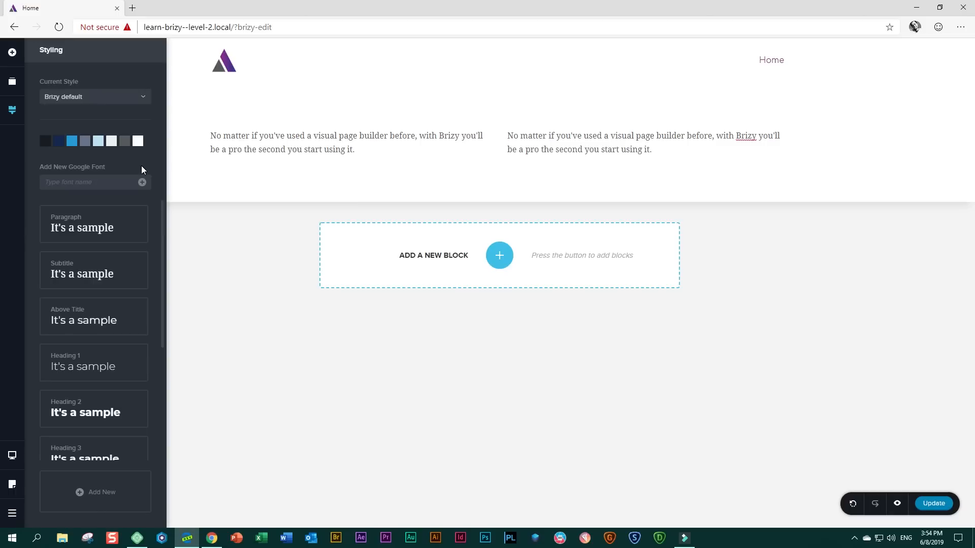
Add a Button element below the left column's text and set the third global palette colour to white #FFFFFF
left_click(12, 52)
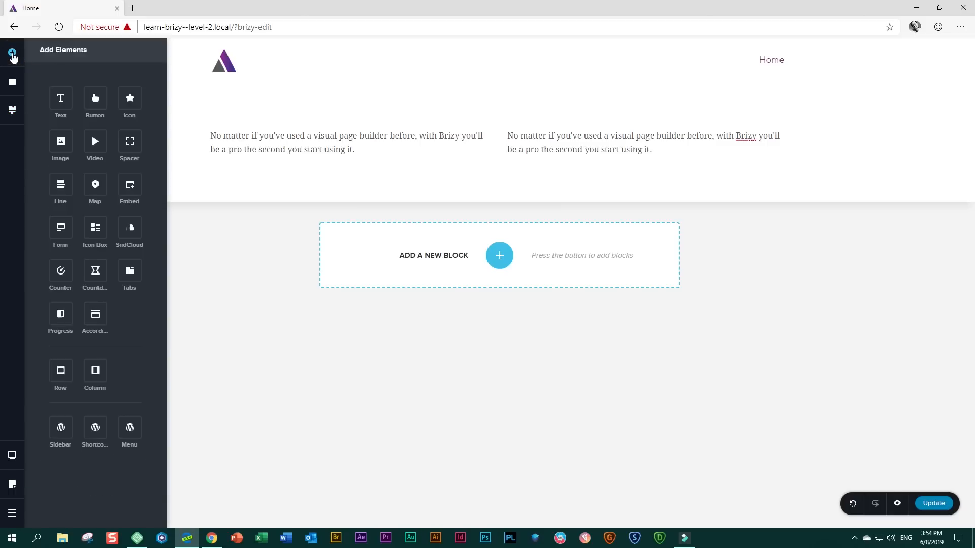
left_click_drag(95, 99, 233, 168)
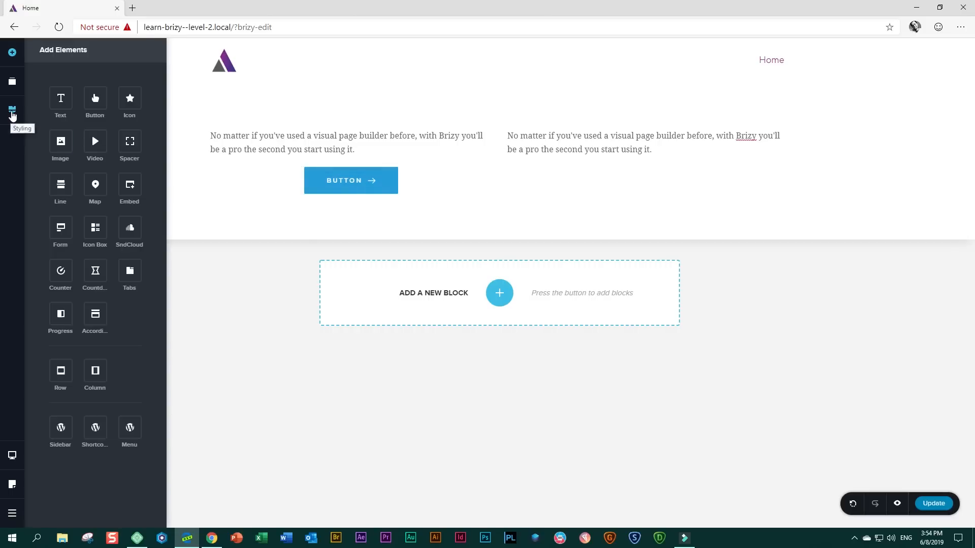
left_click(12, 113)
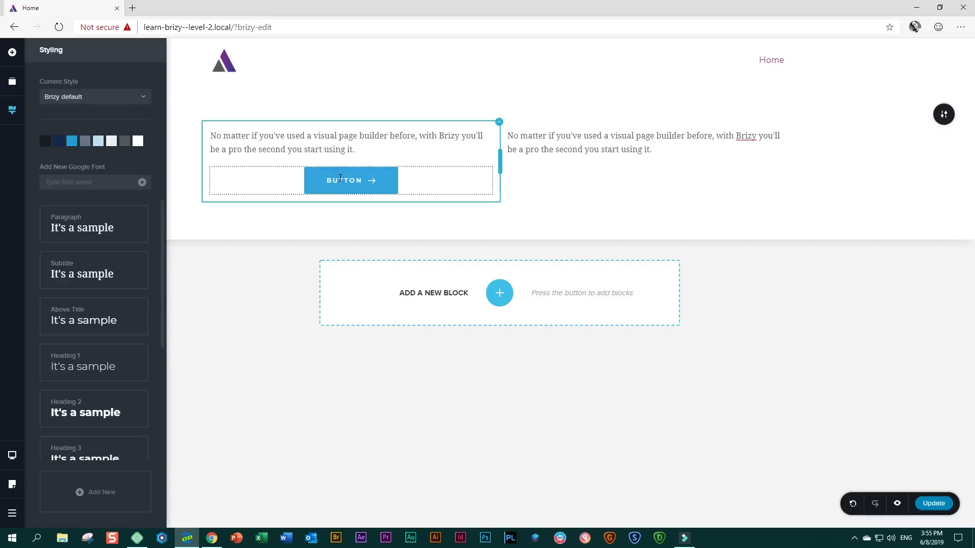
left_click(73, 144)
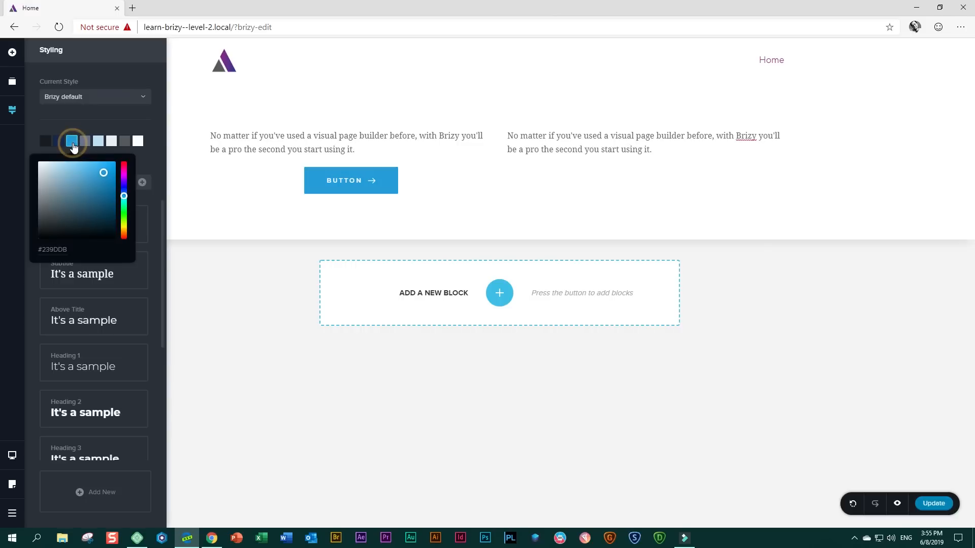
left_click_drag(115, 171, 37, 160)
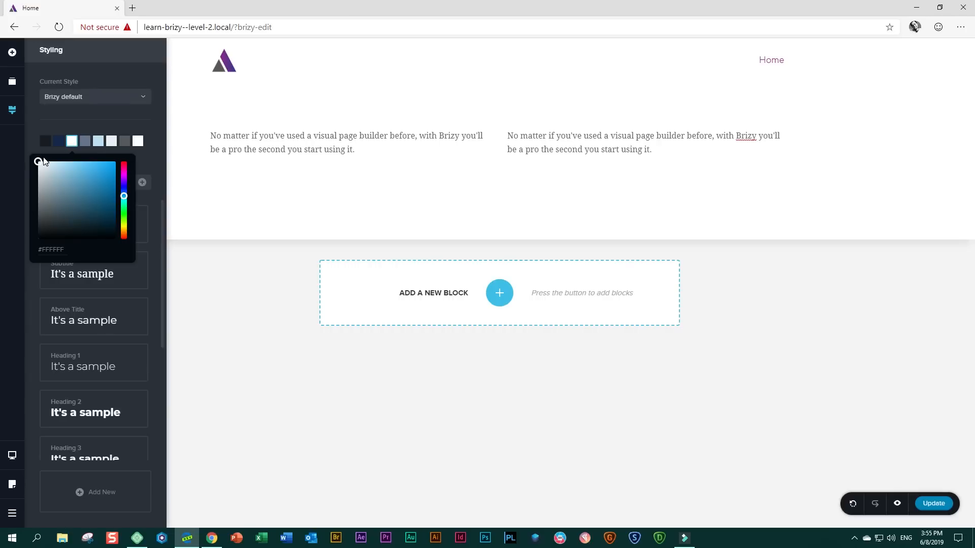
left_click(150, 154)
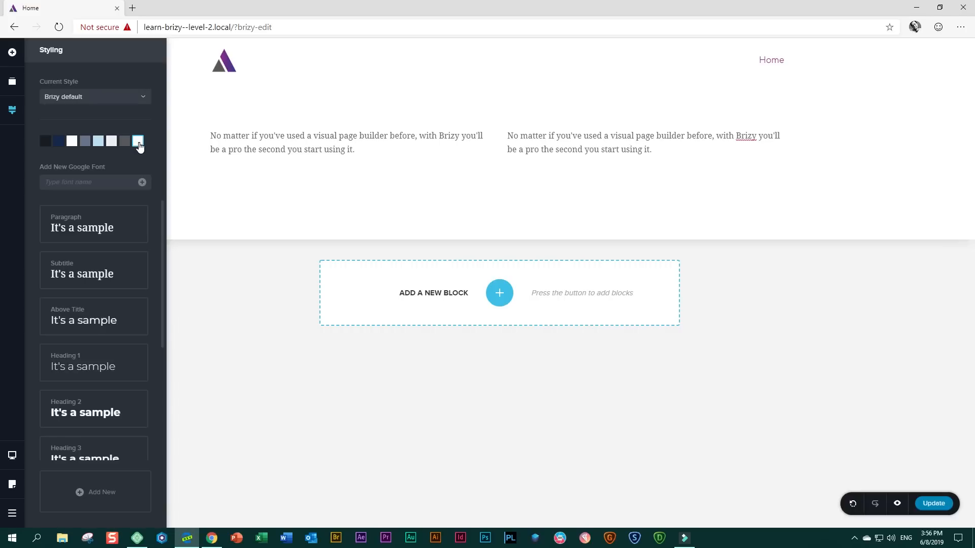
Set the eighth global palette colour to black #000000
left_click(139, 146)
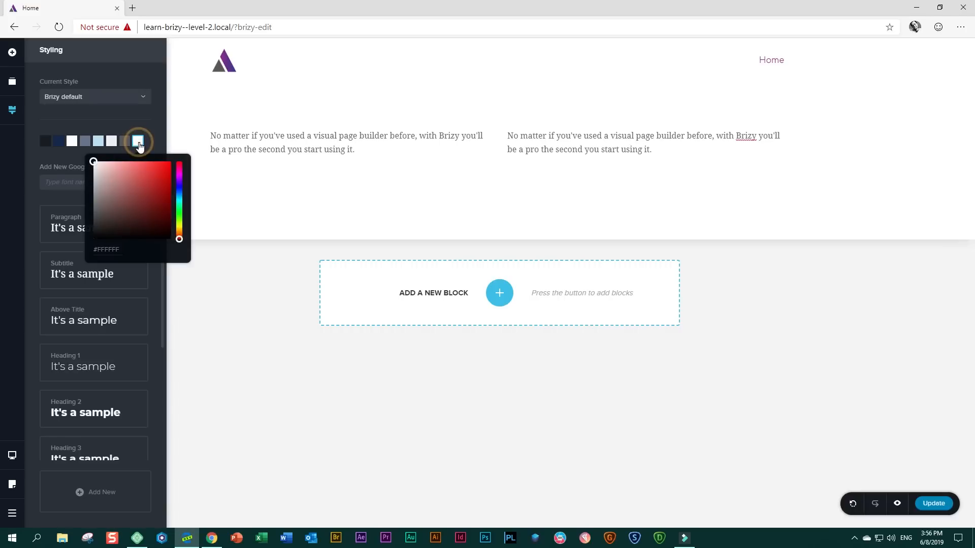
left_click_drag(92, 160, 77, 257)
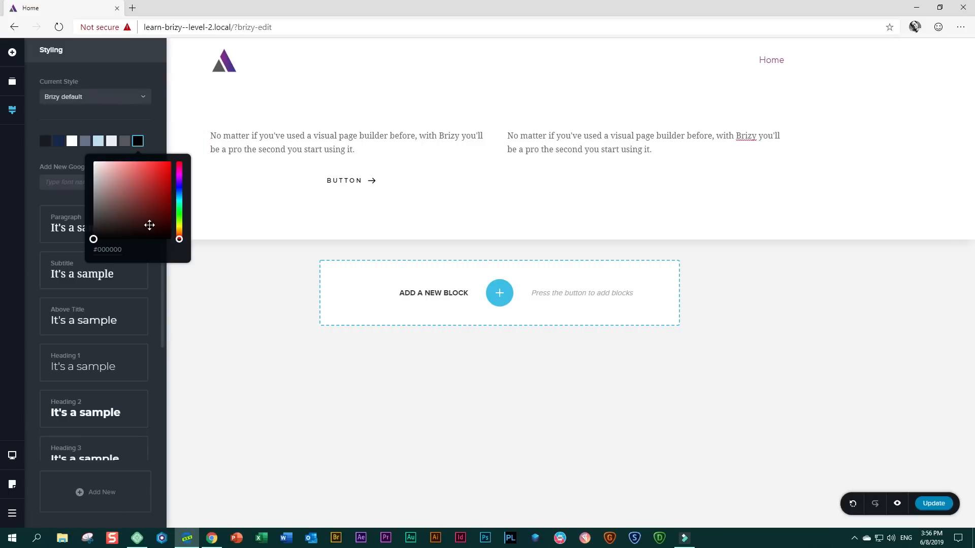
left_click(160, 141)
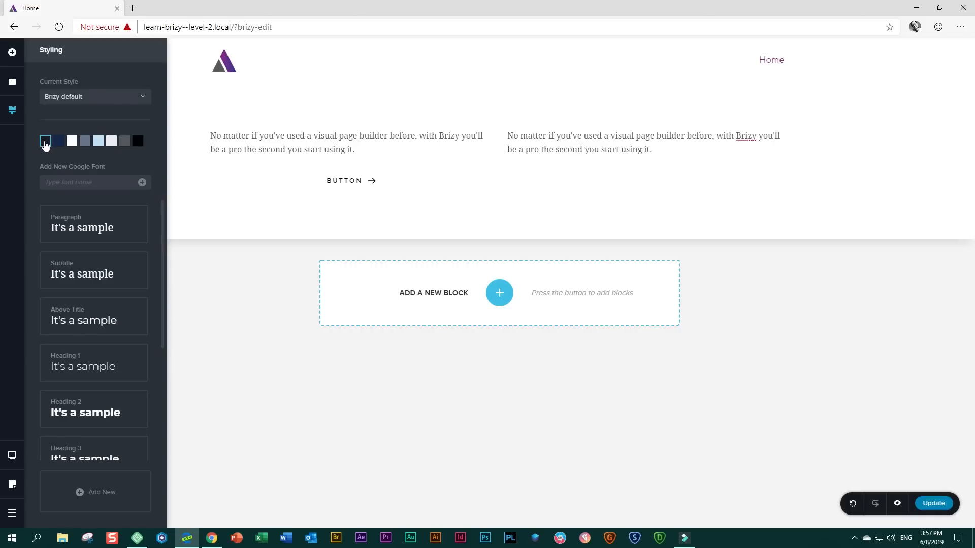
Set the second global palette colour to white #FFFFFF
left_click(59, 142)
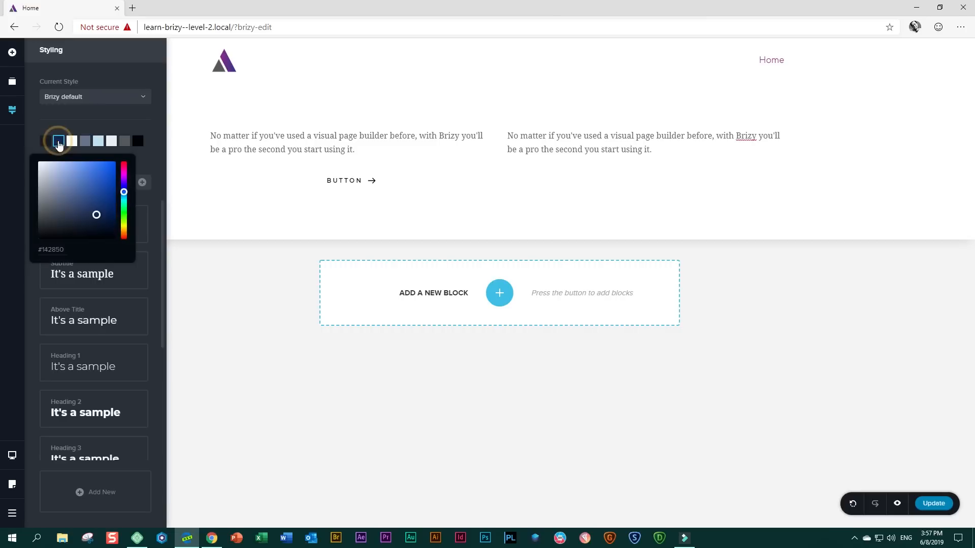
left_click_drag(96, 215, 32, 162)
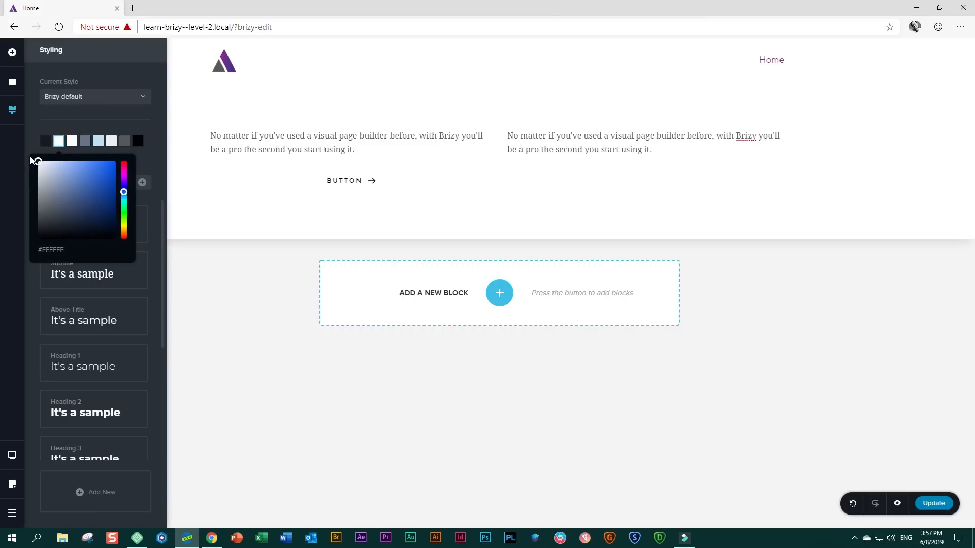
left_click(58, 143)
left_click(59, 143)
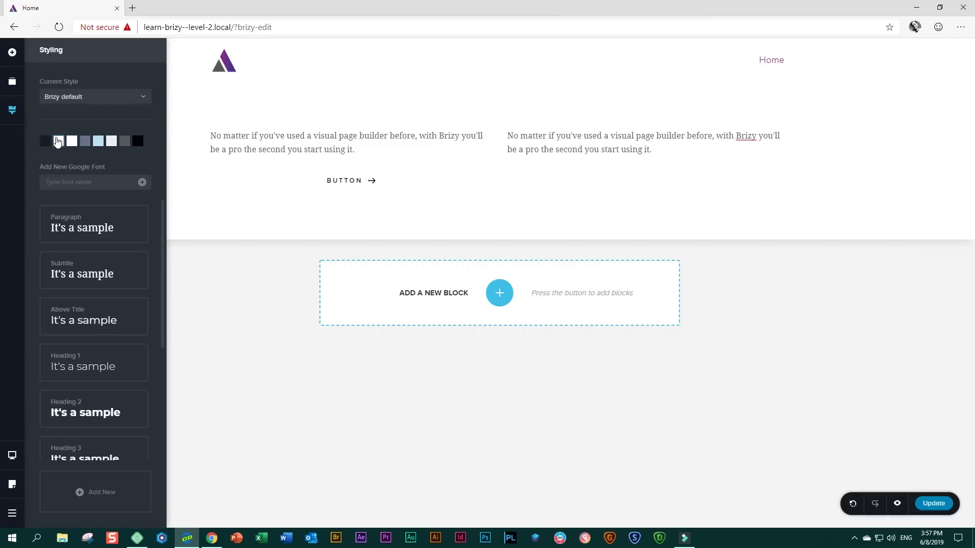
Set the fourth global palette colour to purple #952880
left_click(86, 142)
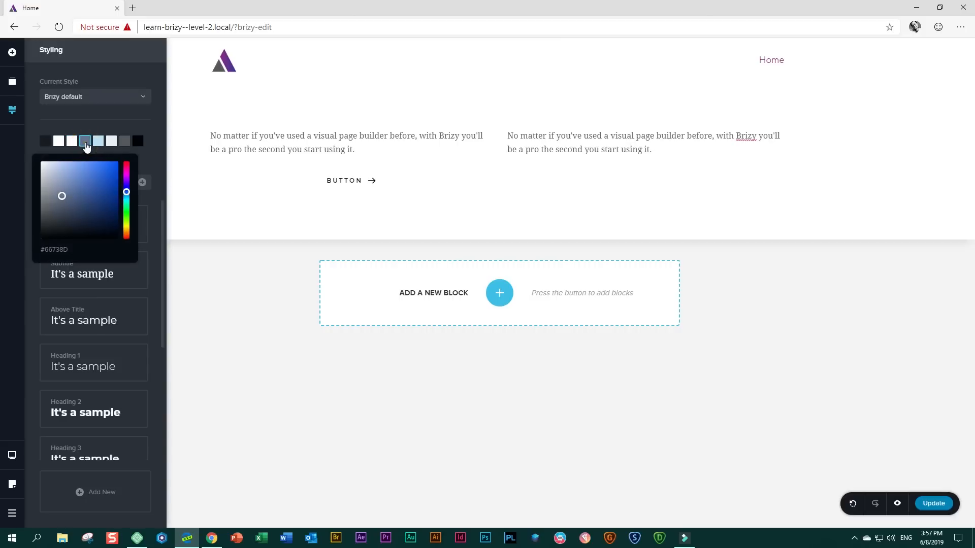
double_click(59, 249)
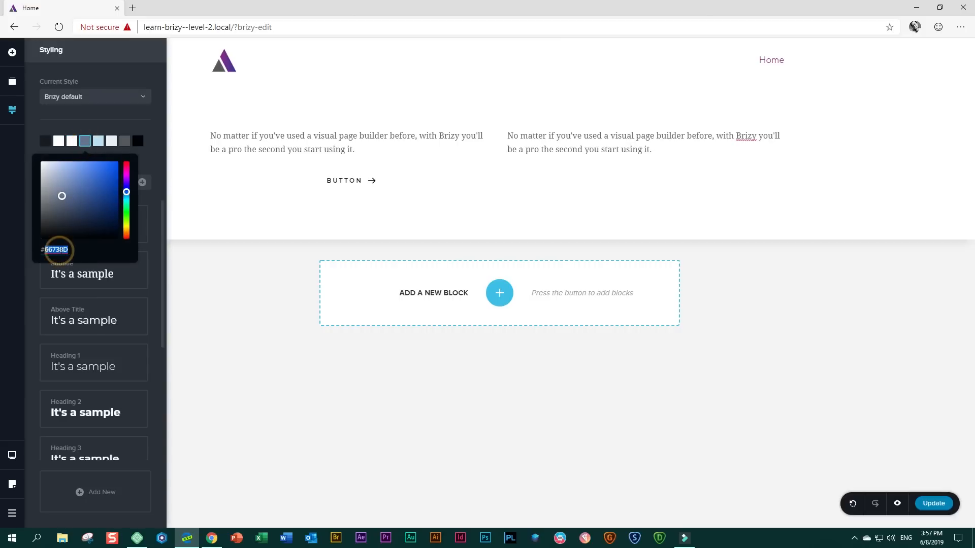
type("95")
type("2830")
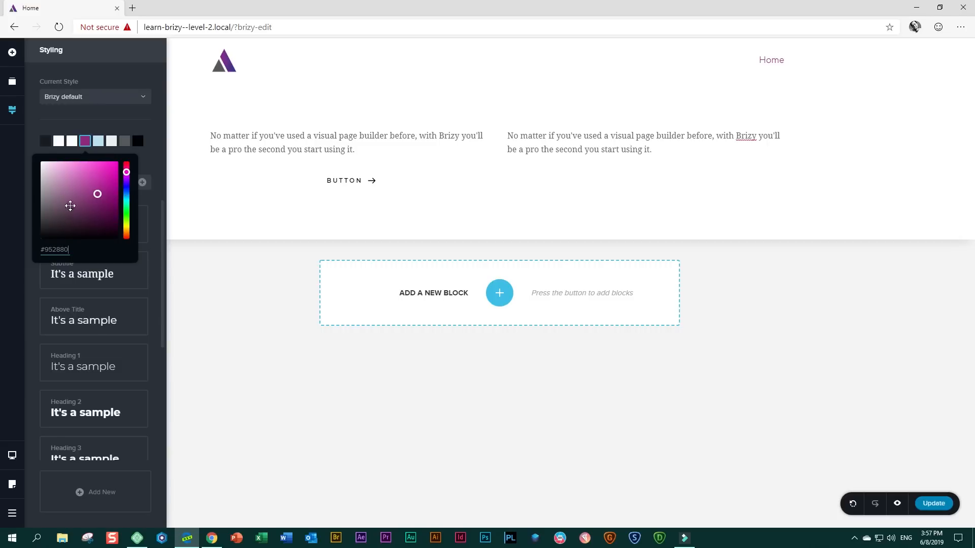
Set the fifth global palette colour to blue #32358F
left_click(98, 142)
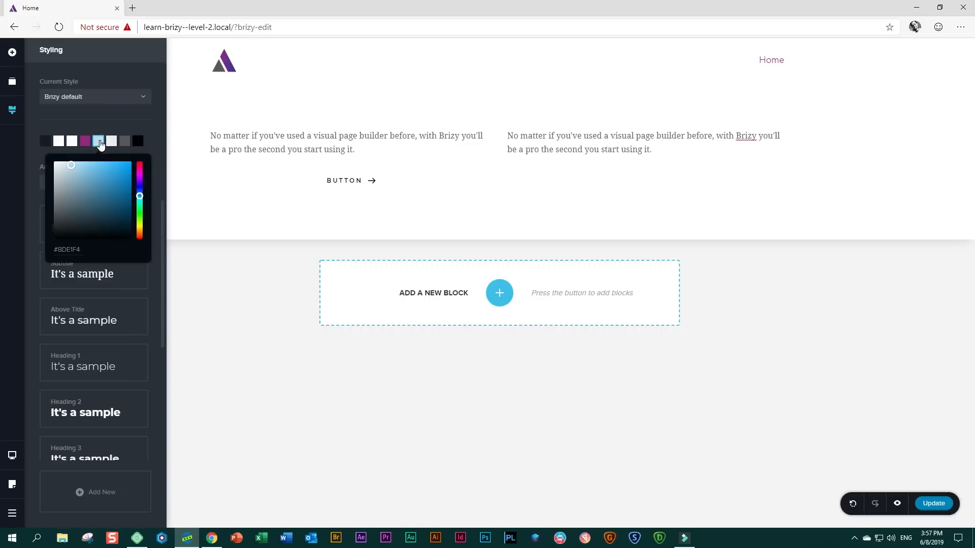
double_click(71, 250)
type("32")
type("353F")
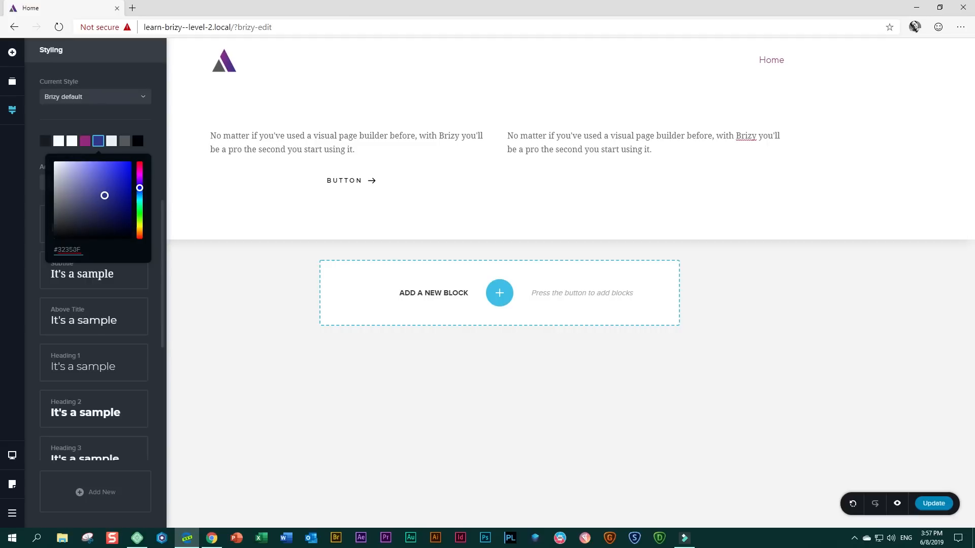
left_click(151, 128)
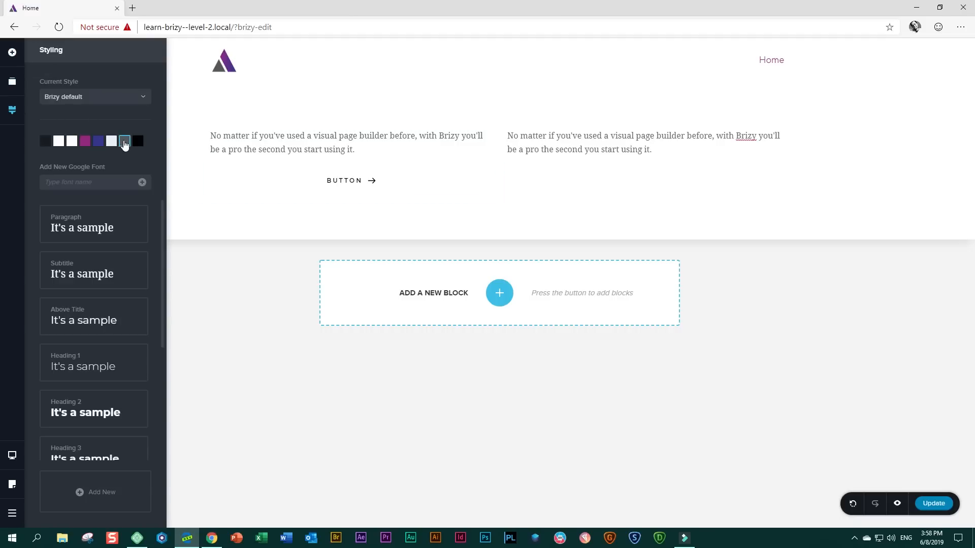
Add a Text element below the button in the left column and replace its text with "Heading"
left_click(10, 53)
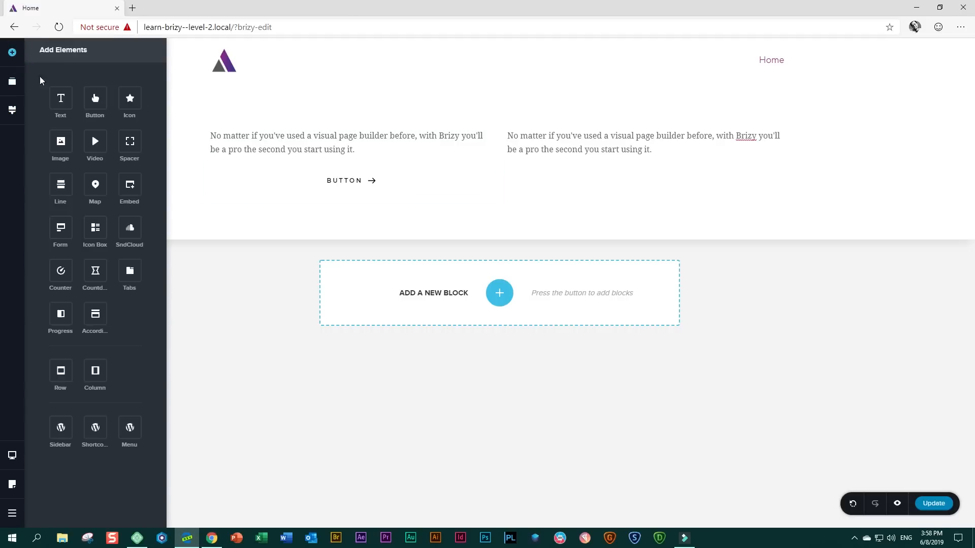
left_click_drag(60, 99, 275, 199)
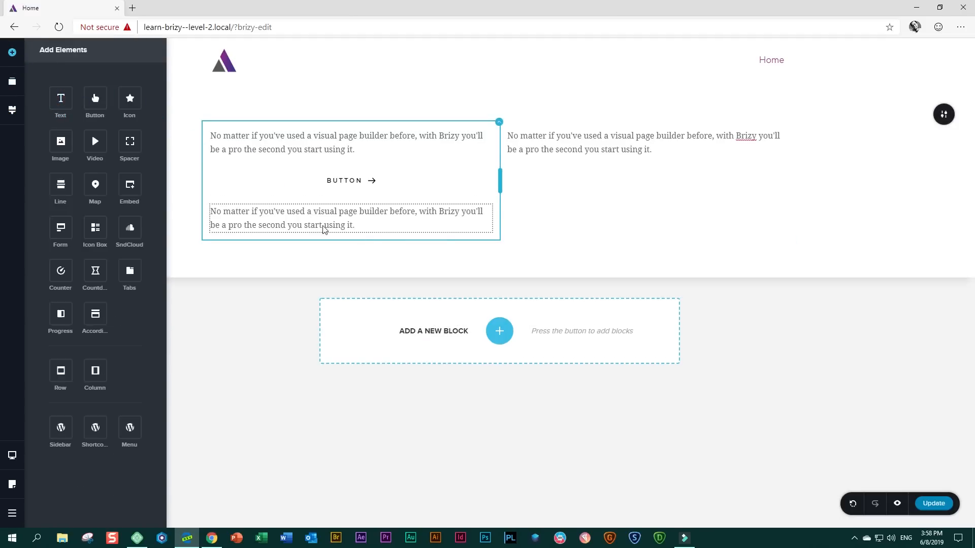
left_click(360, 225)
triple_click(361, 225)
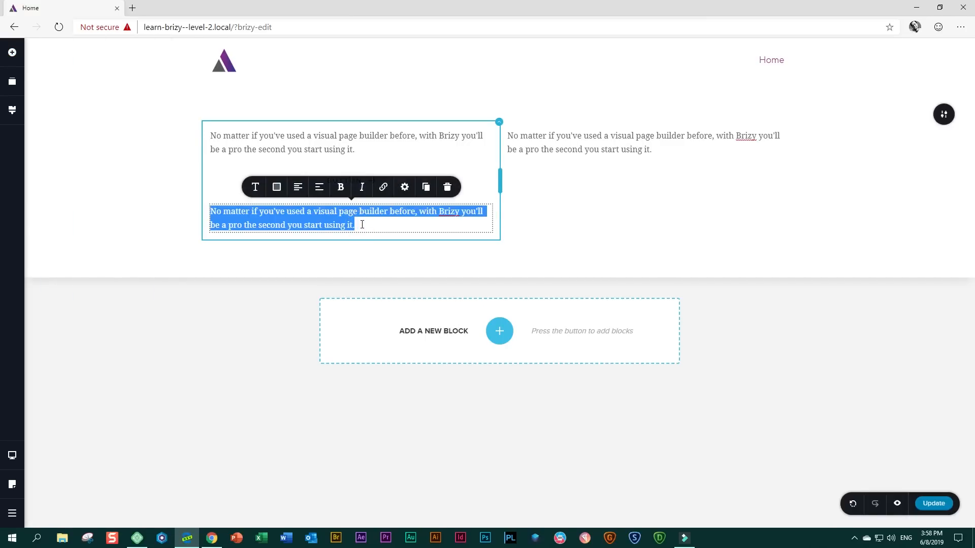
type("Heading")
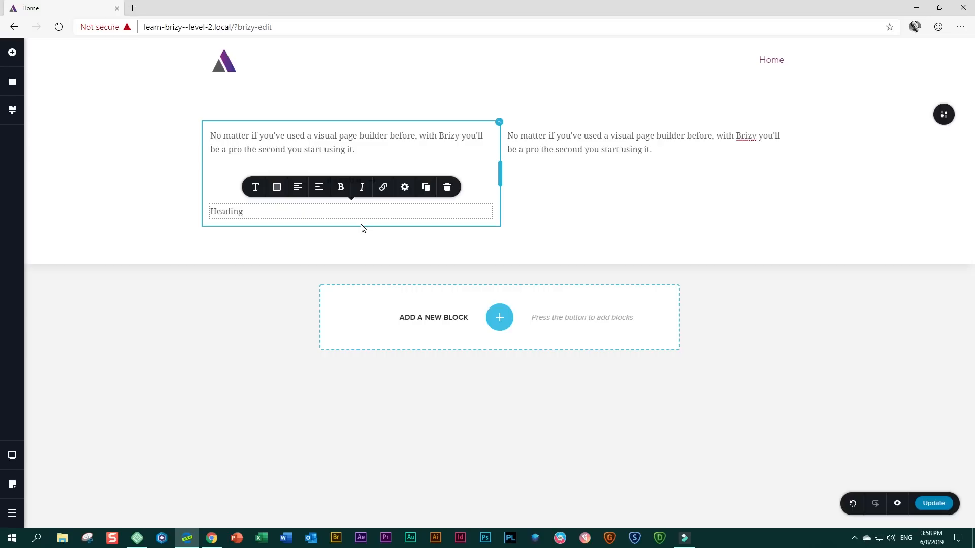
Apply the Heading 1 typography style to the "Heading" text
left_click(255, 187)
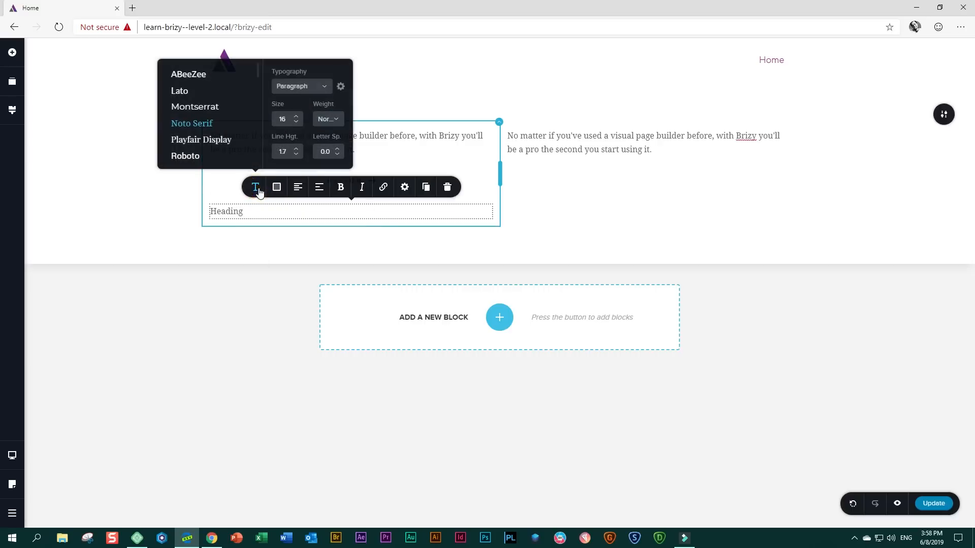
left_click(323, 88)
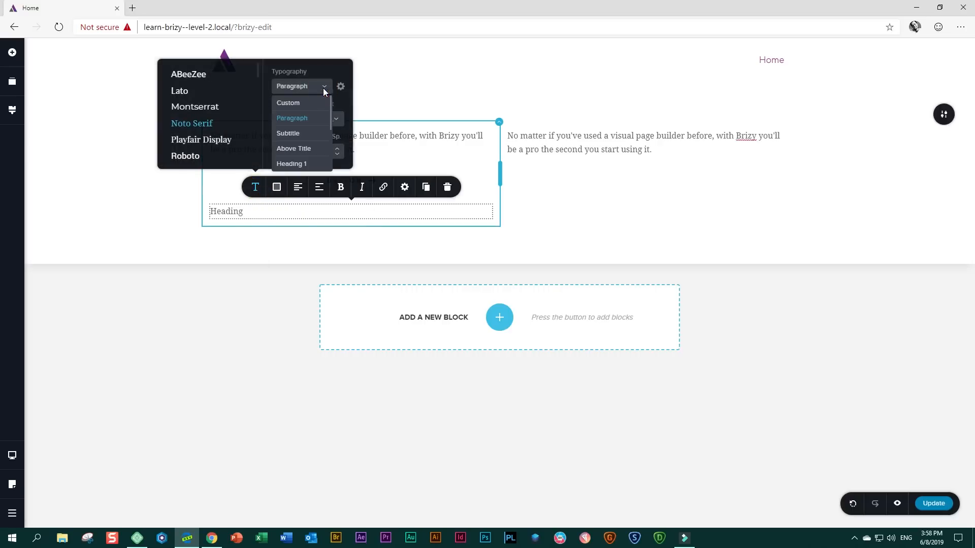
left_click(299, 165)
left_click(328, 231)
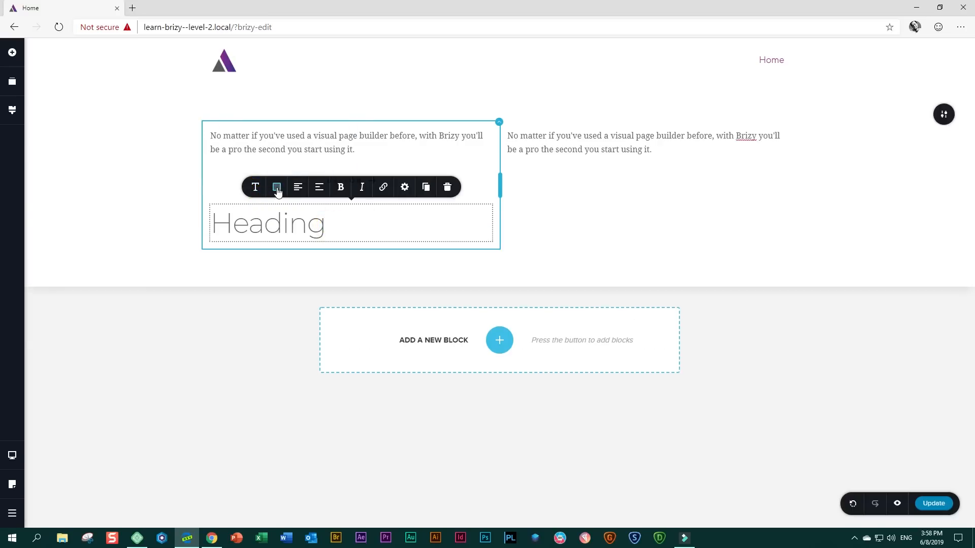
Colour the "Heading" text with the global palette's purple #952880, then switch it to the palette's blue #32358F
left_click(276, 187)
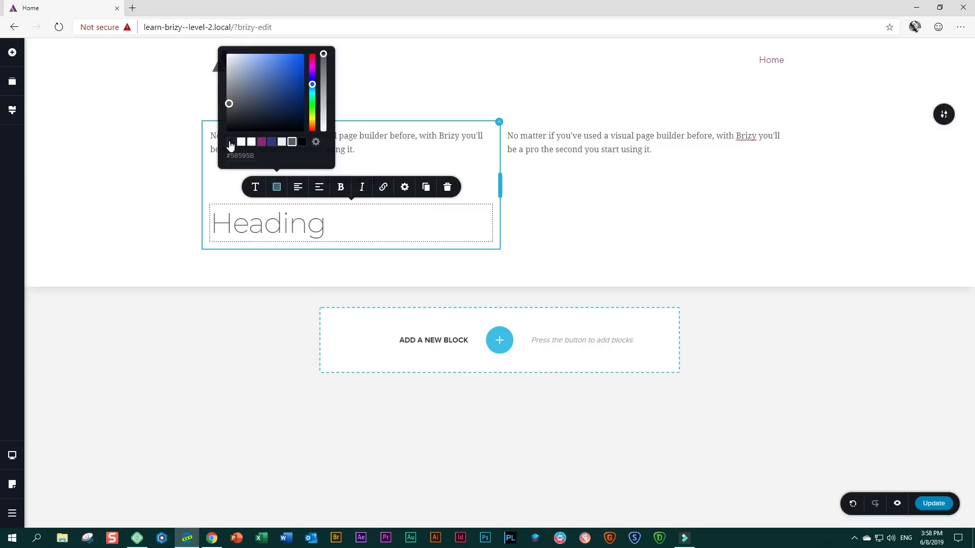
left_click(261, 142)
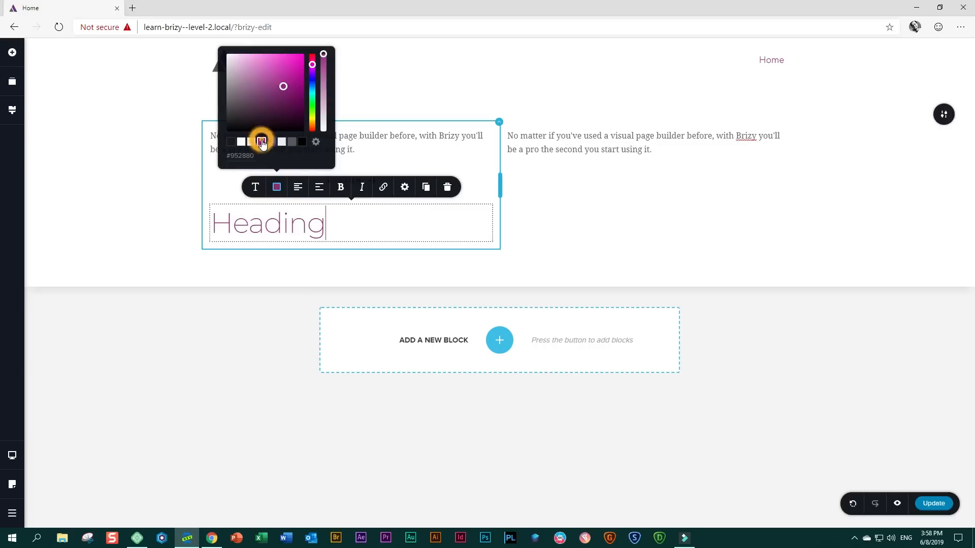
left_click(272, 141)
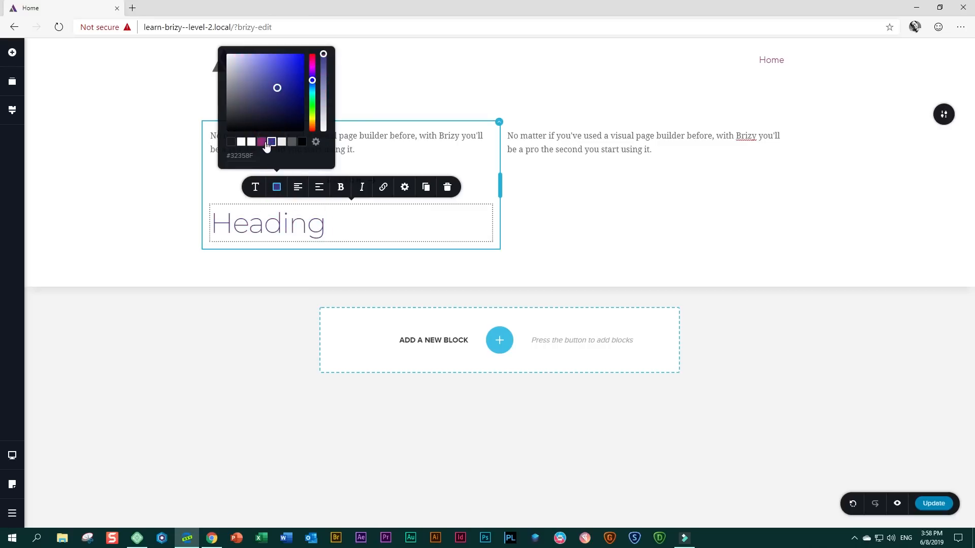
left_click(263, 141)
left_click(272, 142)
left_click(327, 222)
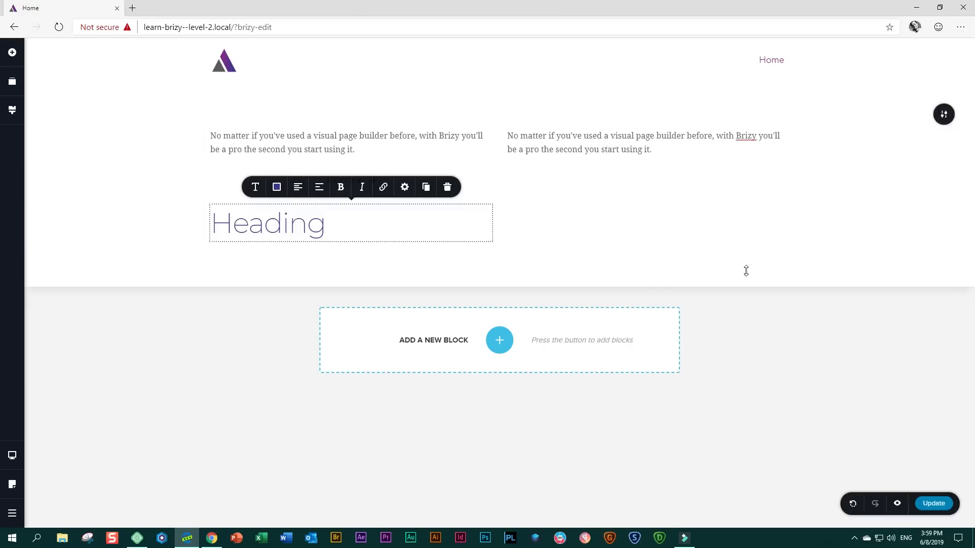
Delete the block containing the sample text, button and heading from the Home page and save the page
left_click(944, 114)
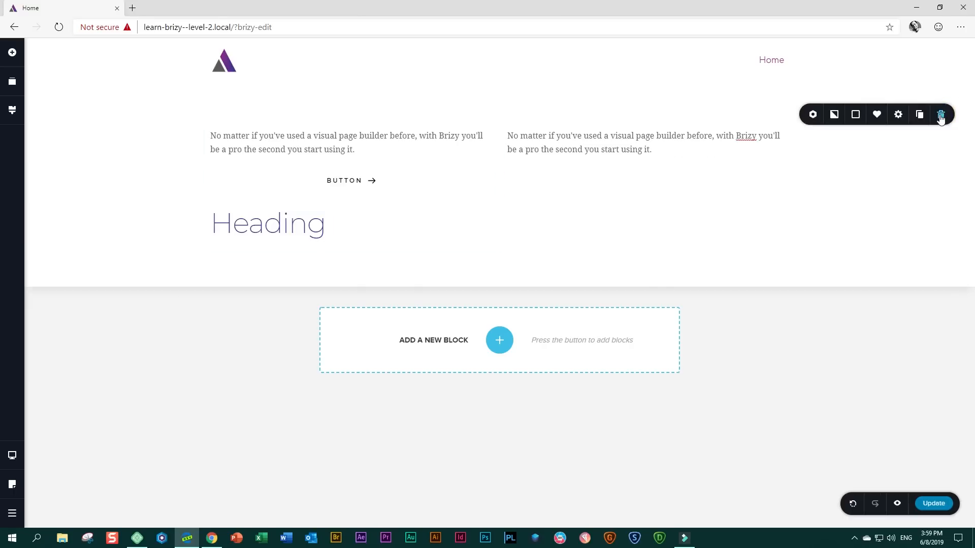
left_click(12, 86)
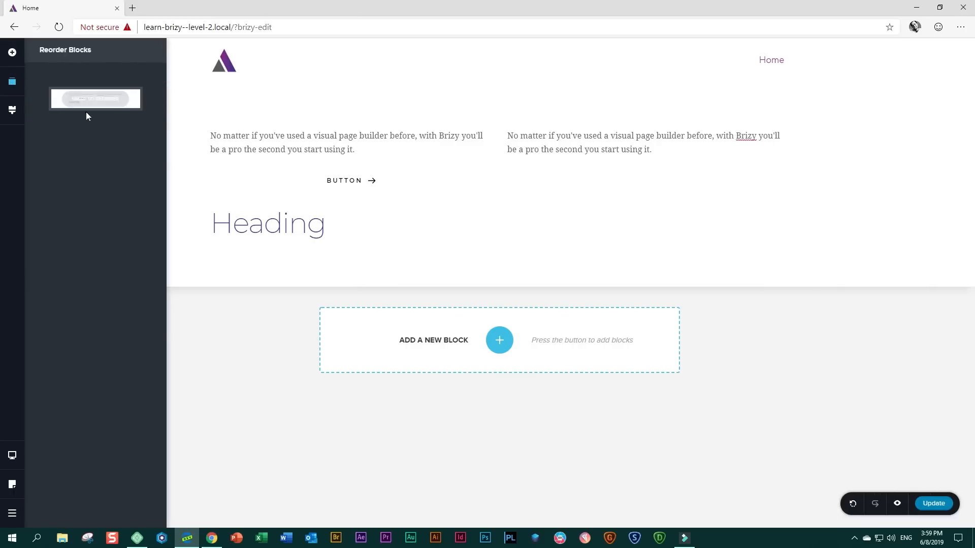
left_click(154, 100)
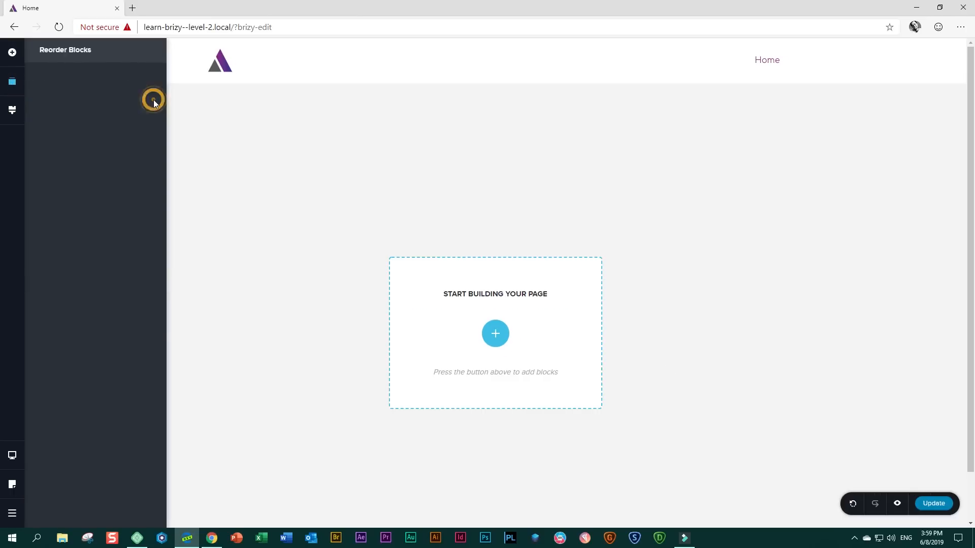
left_click(206, 182)
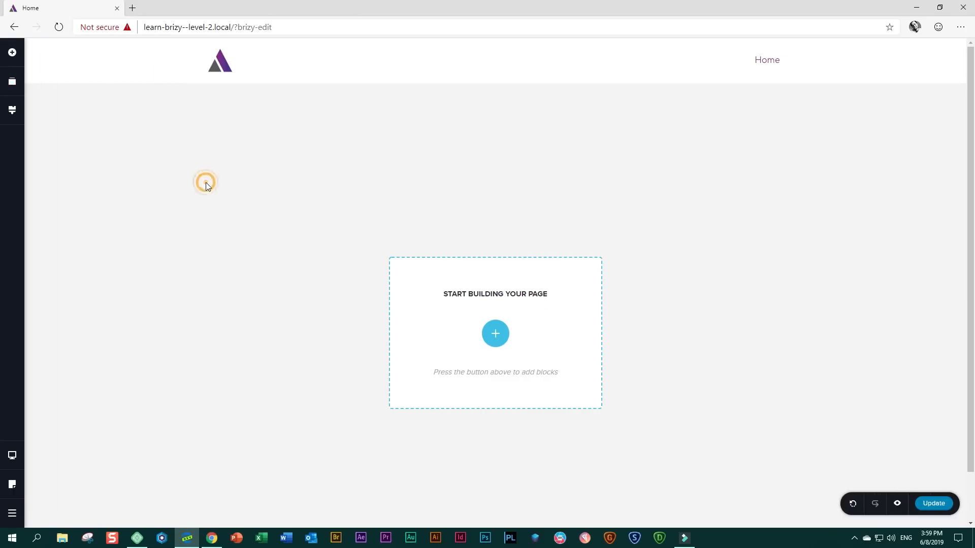
left_click(942, 507)
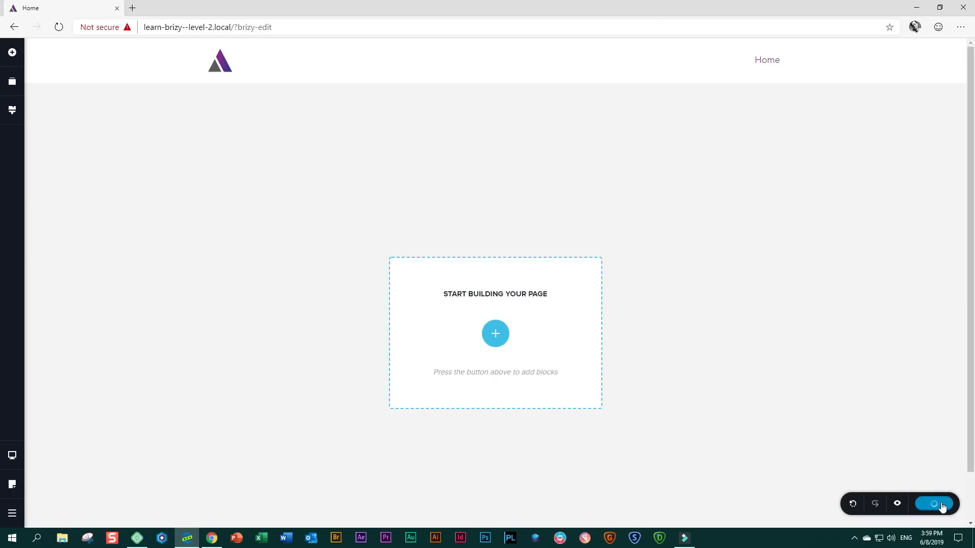